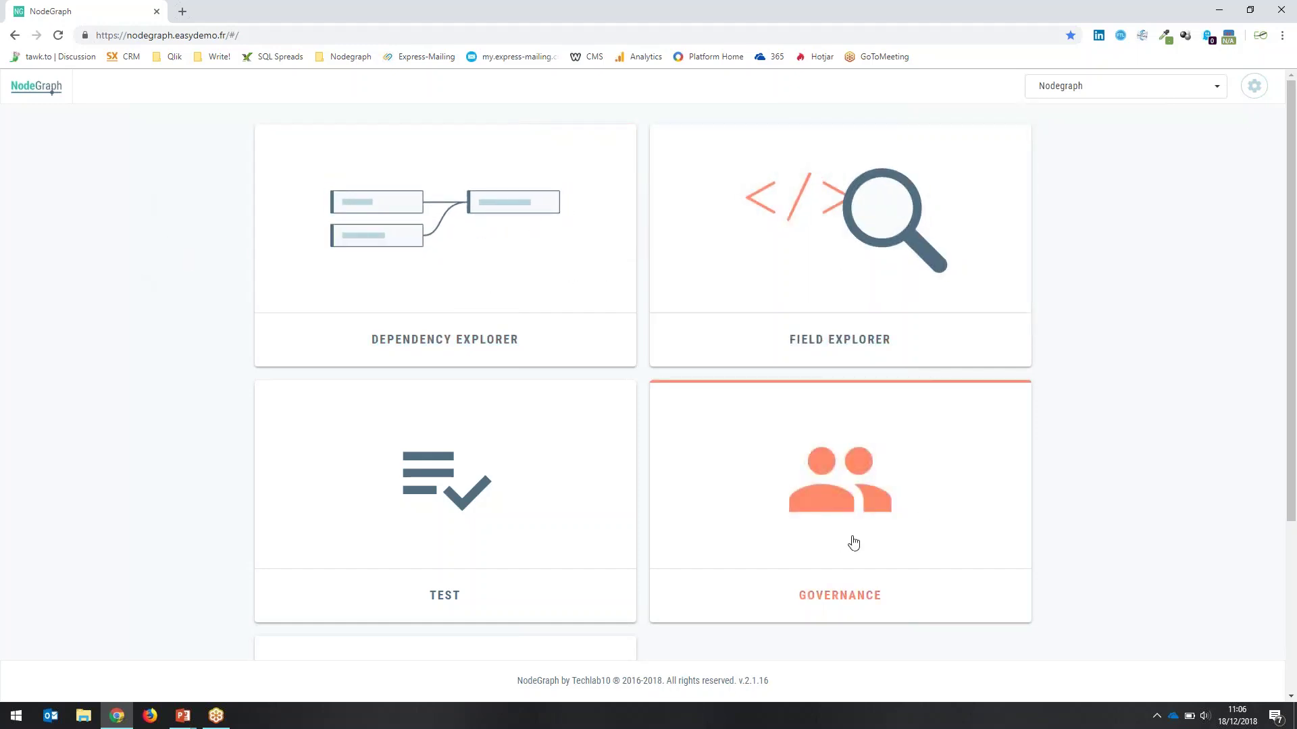
Open the Dependency Explorer, search for "CA_p" and select the CA prix catalogue expression in the Content layer
scroll(90, 390, down, 3)
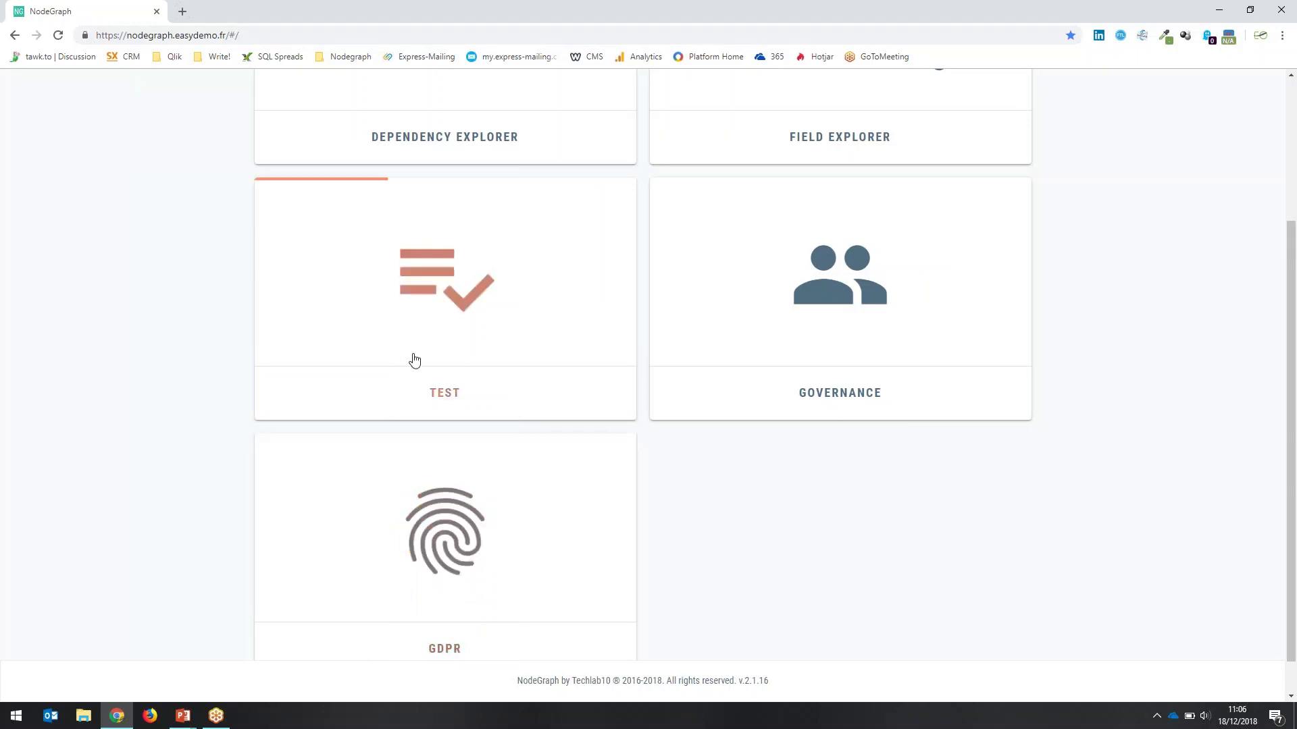
scroll(34, 371, up, 3)
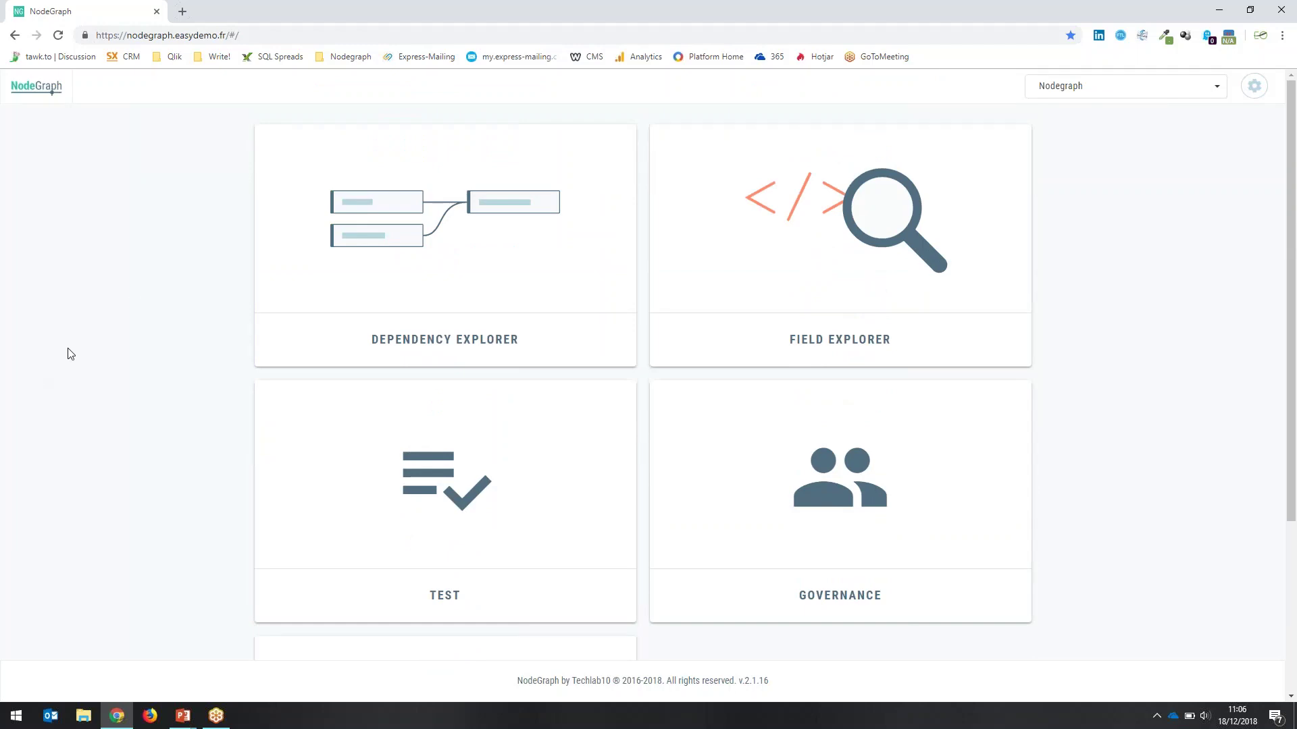
click(434, 237)
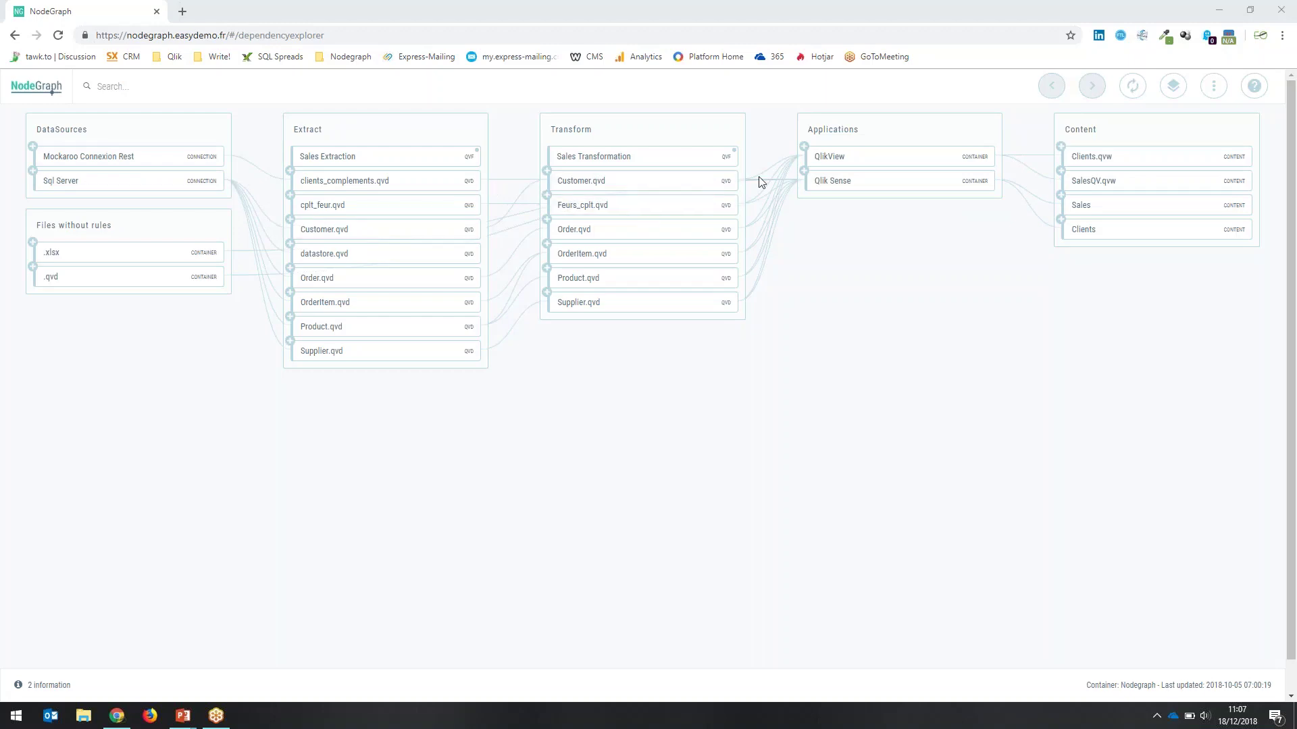
click(117, 89)
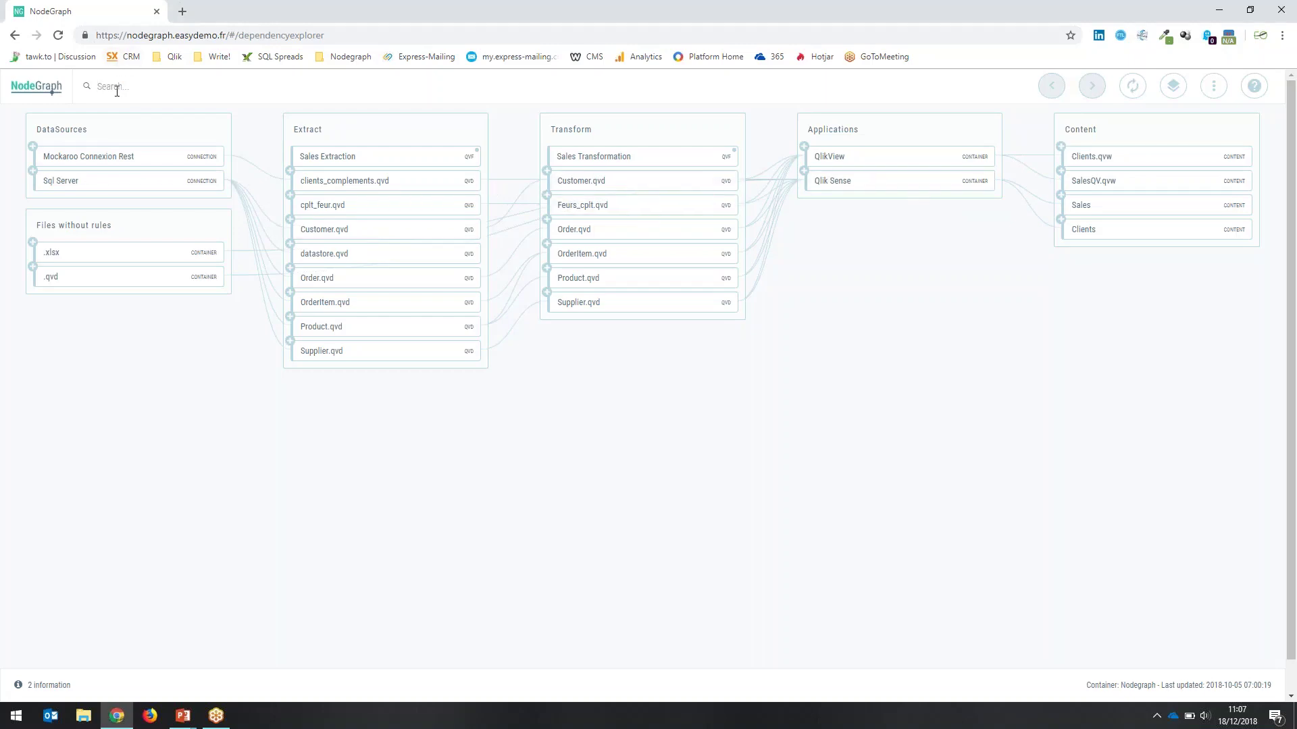
text(CA_p)
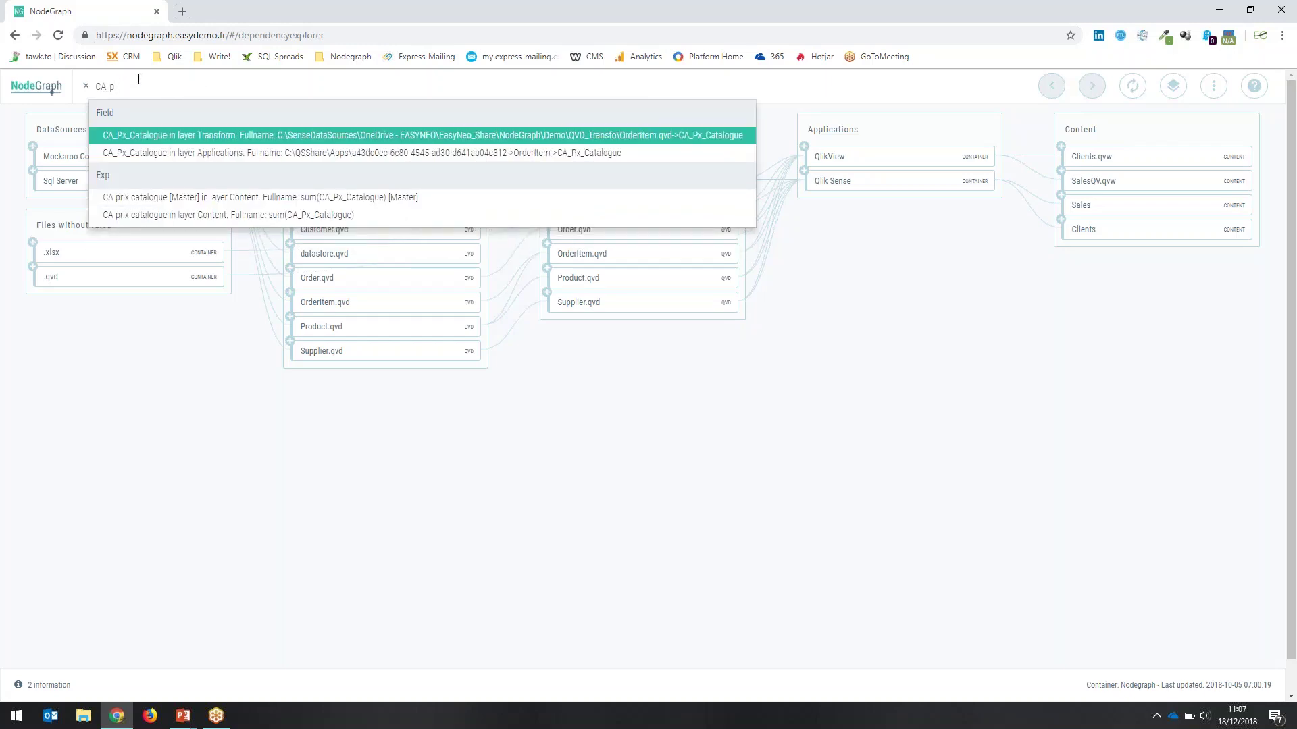
click(228, 220)
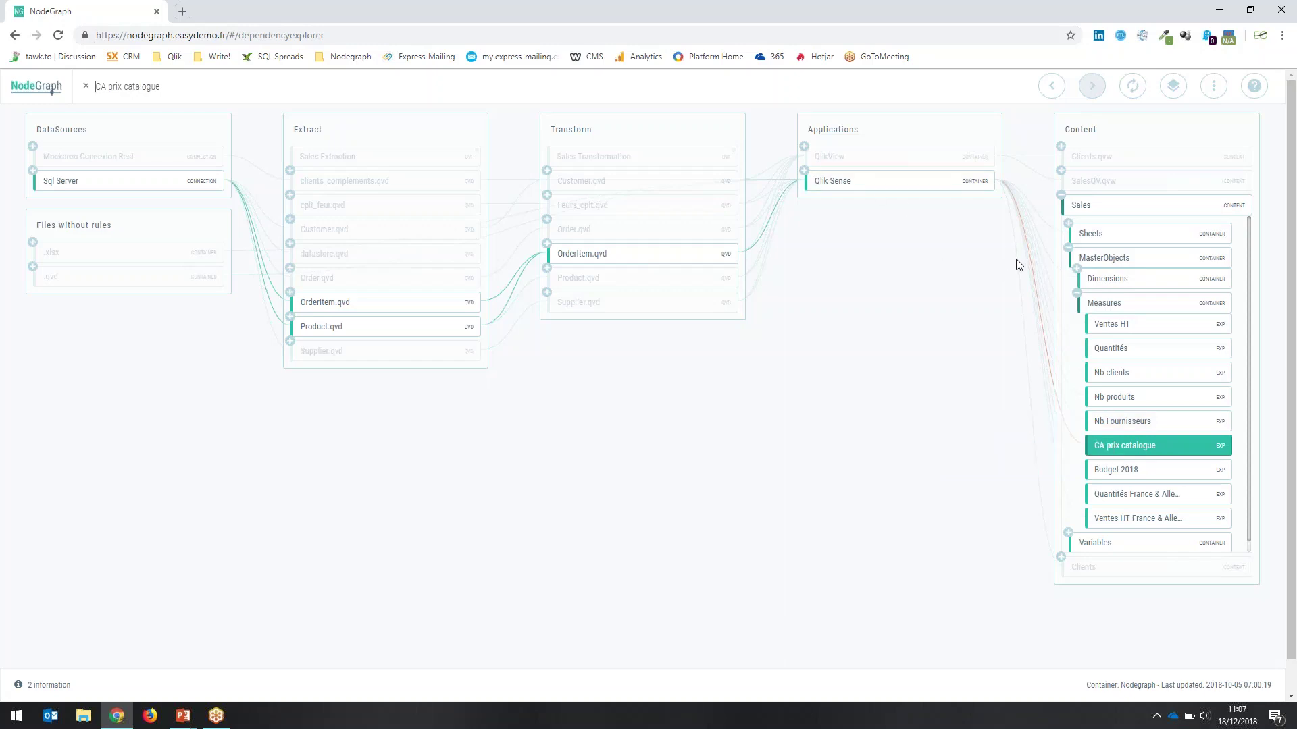
Expand the Qlik Sense Sales application, the Transform OrderItem.qvd, and the Extract OrderItem.qvd and Product.qvd to trace the measure's lineage
click(804, 171)
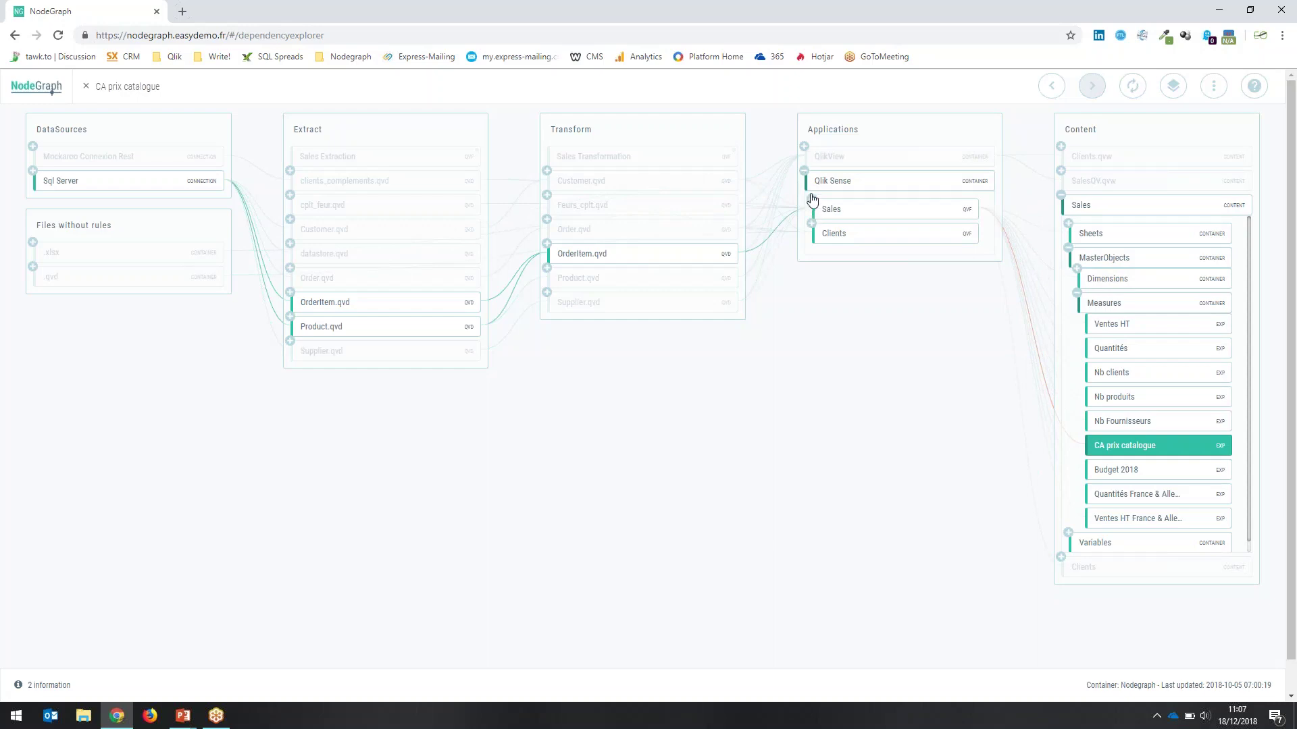
click(812, 201)
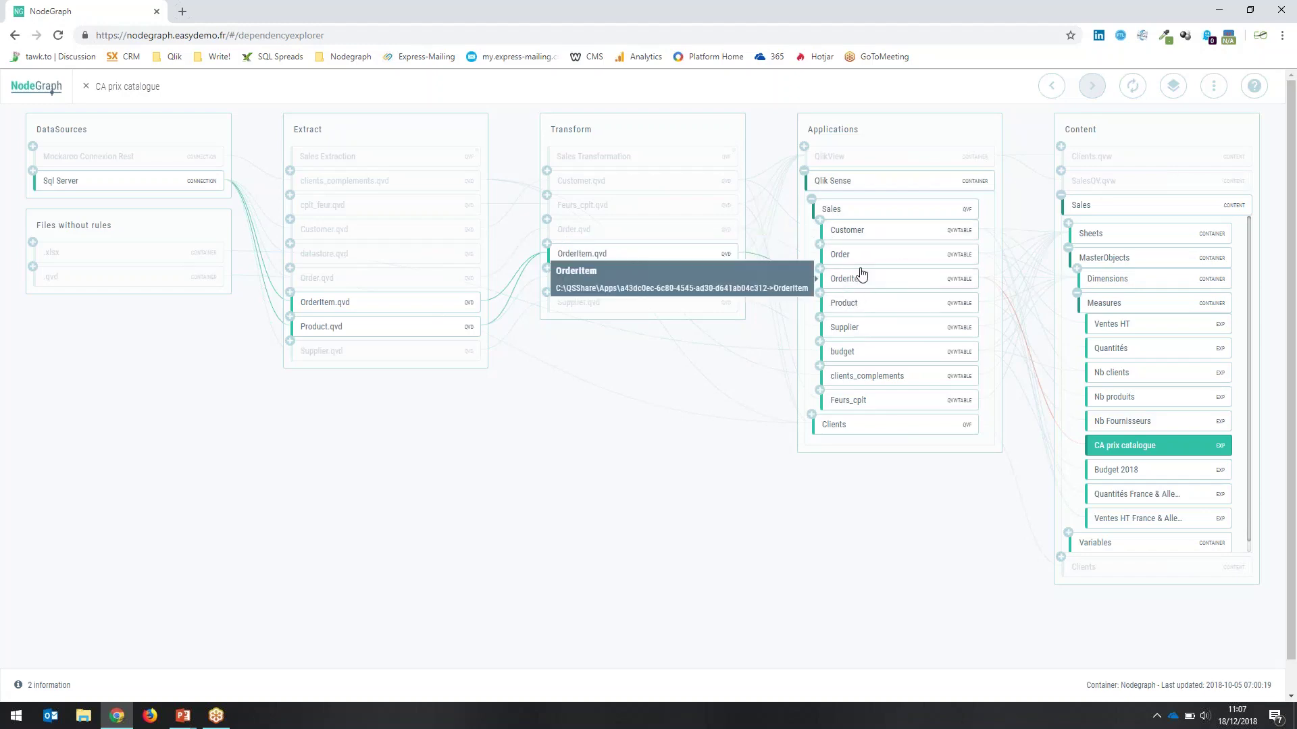
click(547, 245)
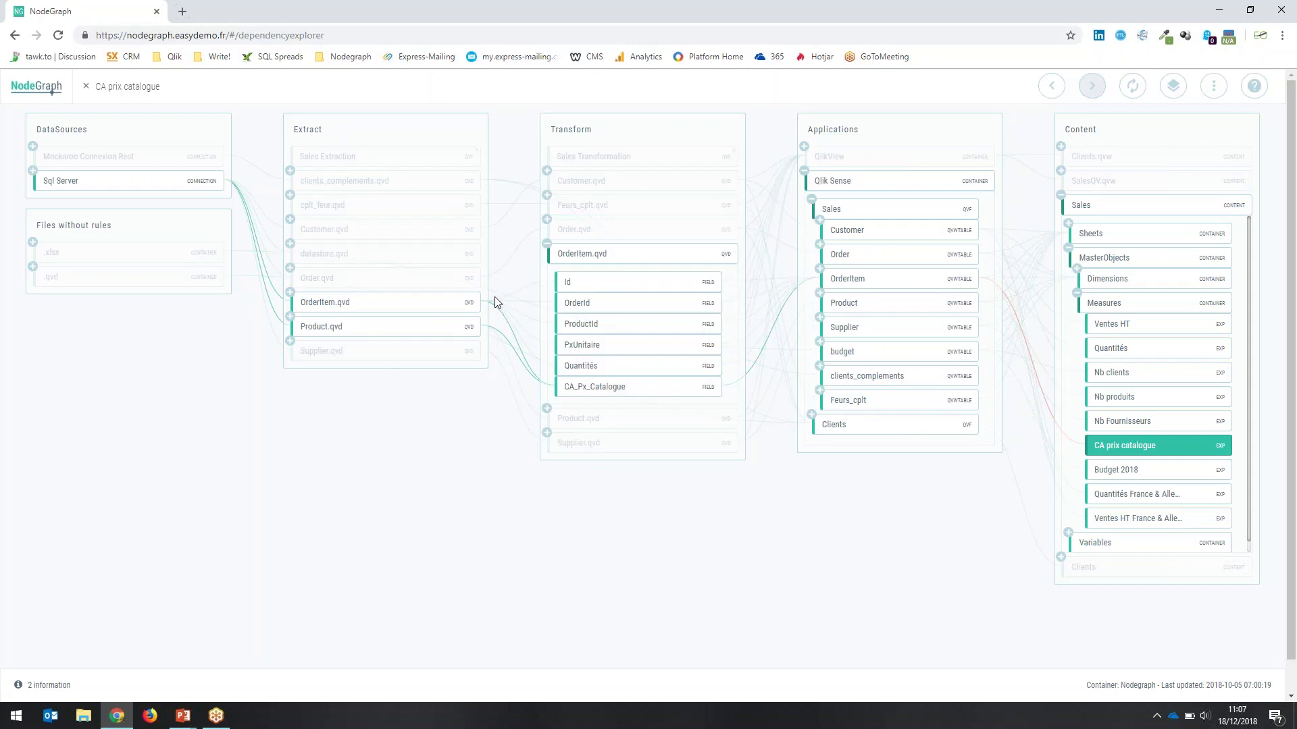
click(291, 294)
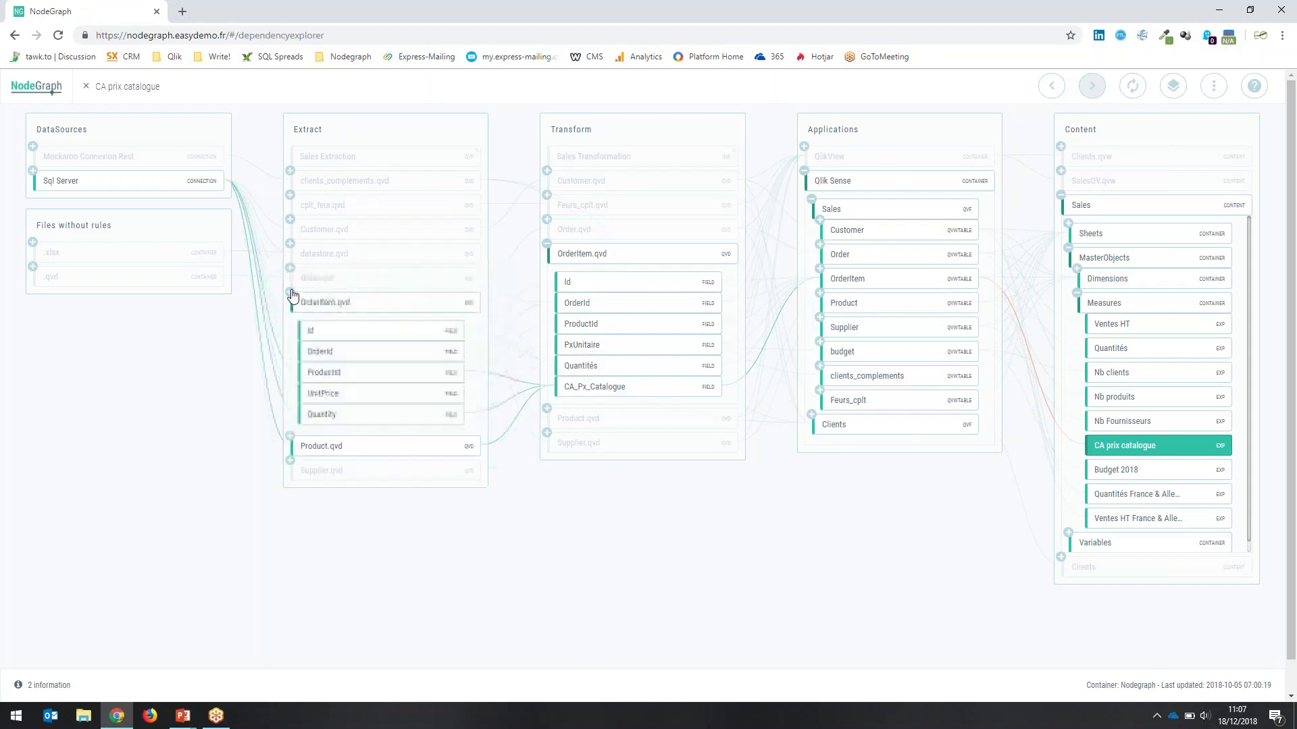
click(289, 437)
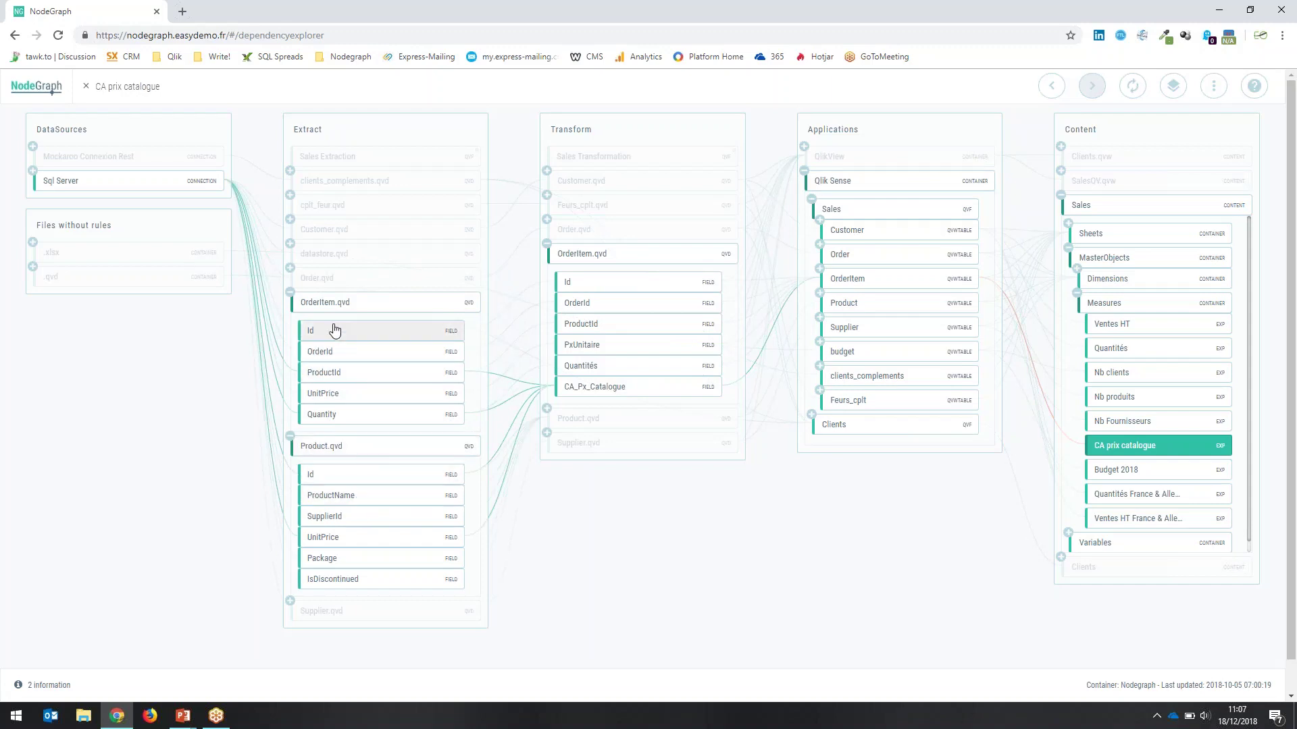
Expand the Sql Server source through SandBoxDB to the dbo tables and reselect the CA prix catalogue measure
click(33, 171)
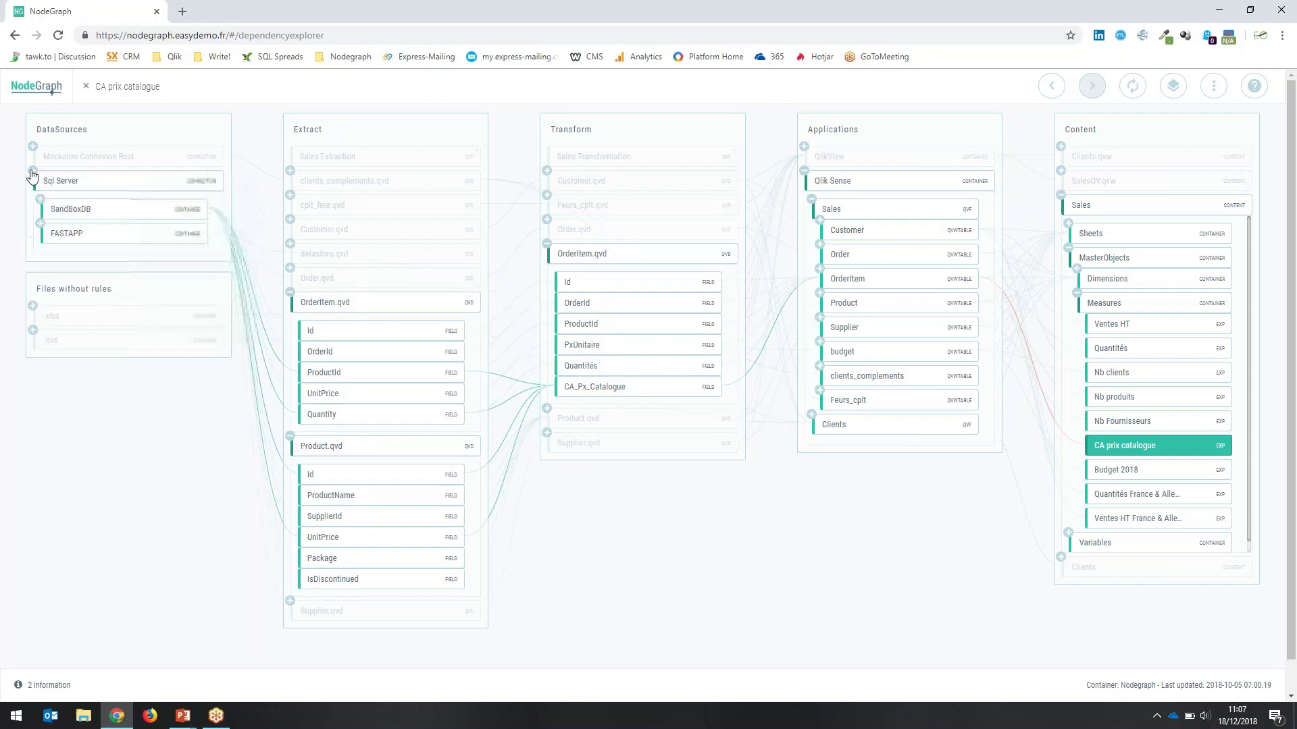
click(40, 200)
click(68, 209)
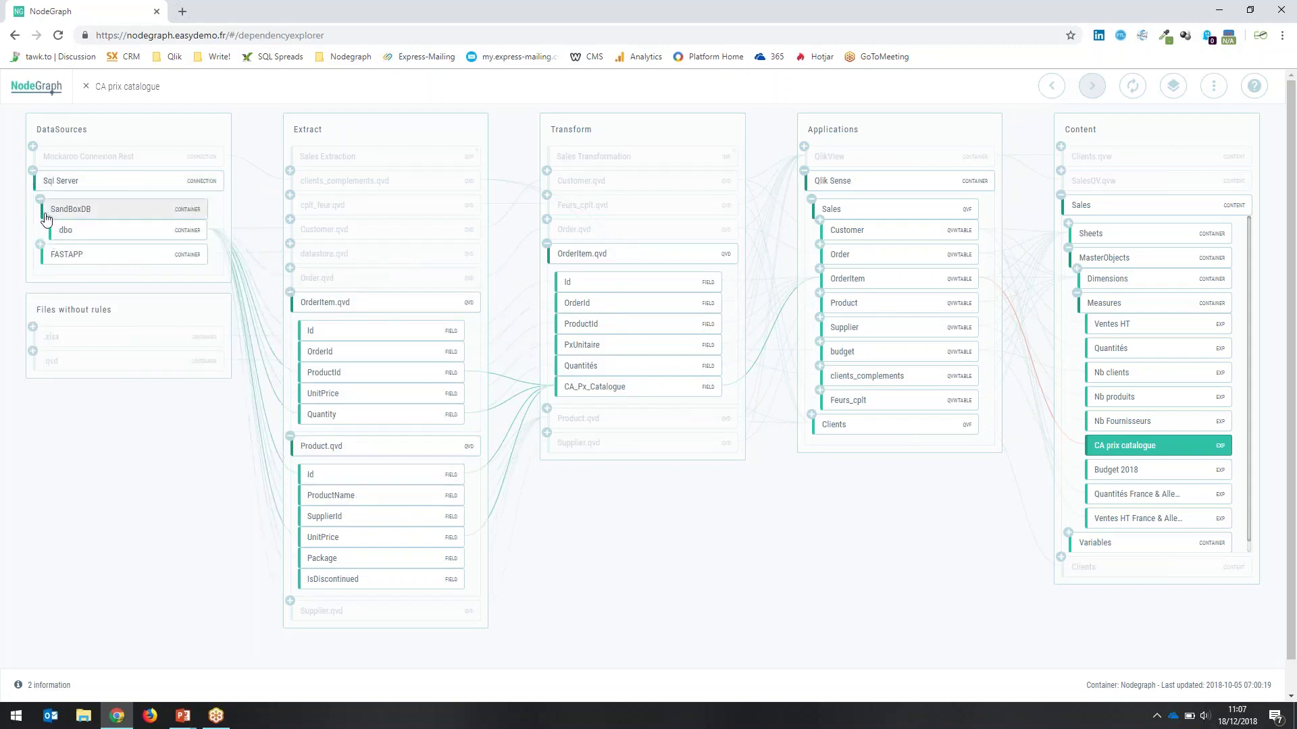
click(47, 222)
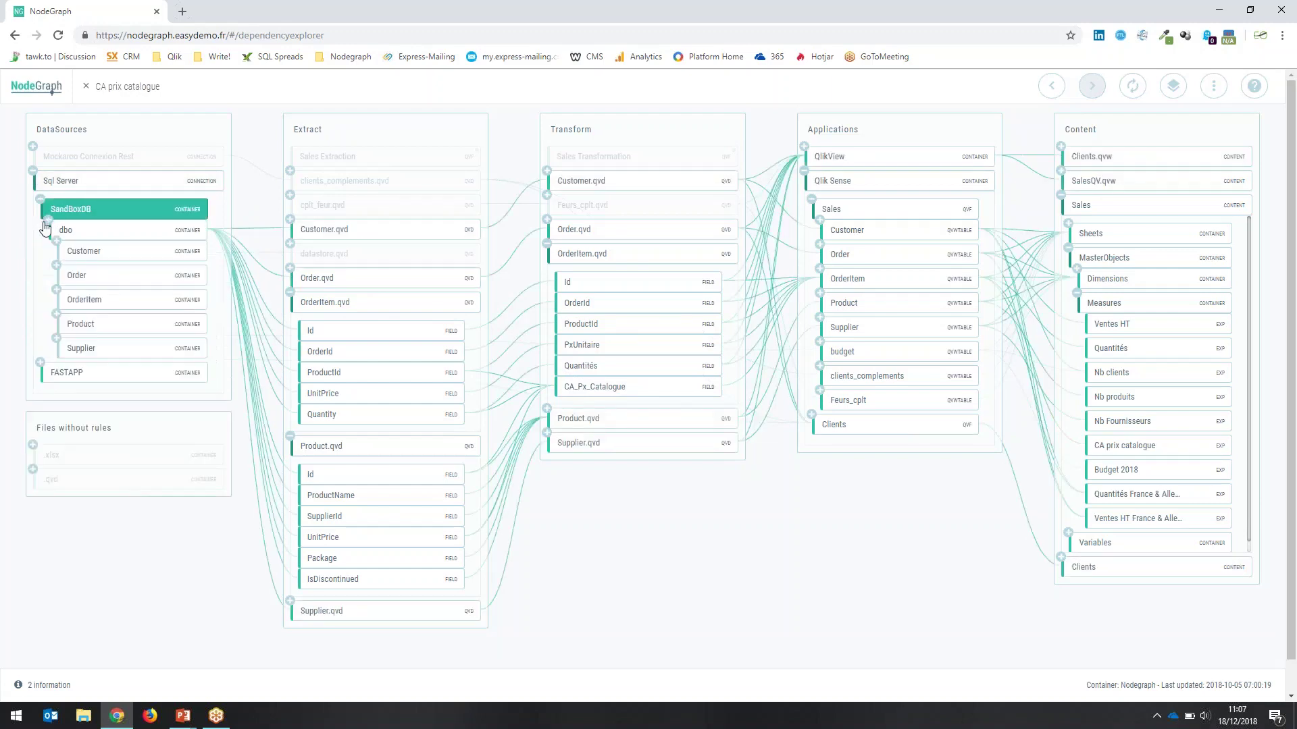
click(1144, 444)
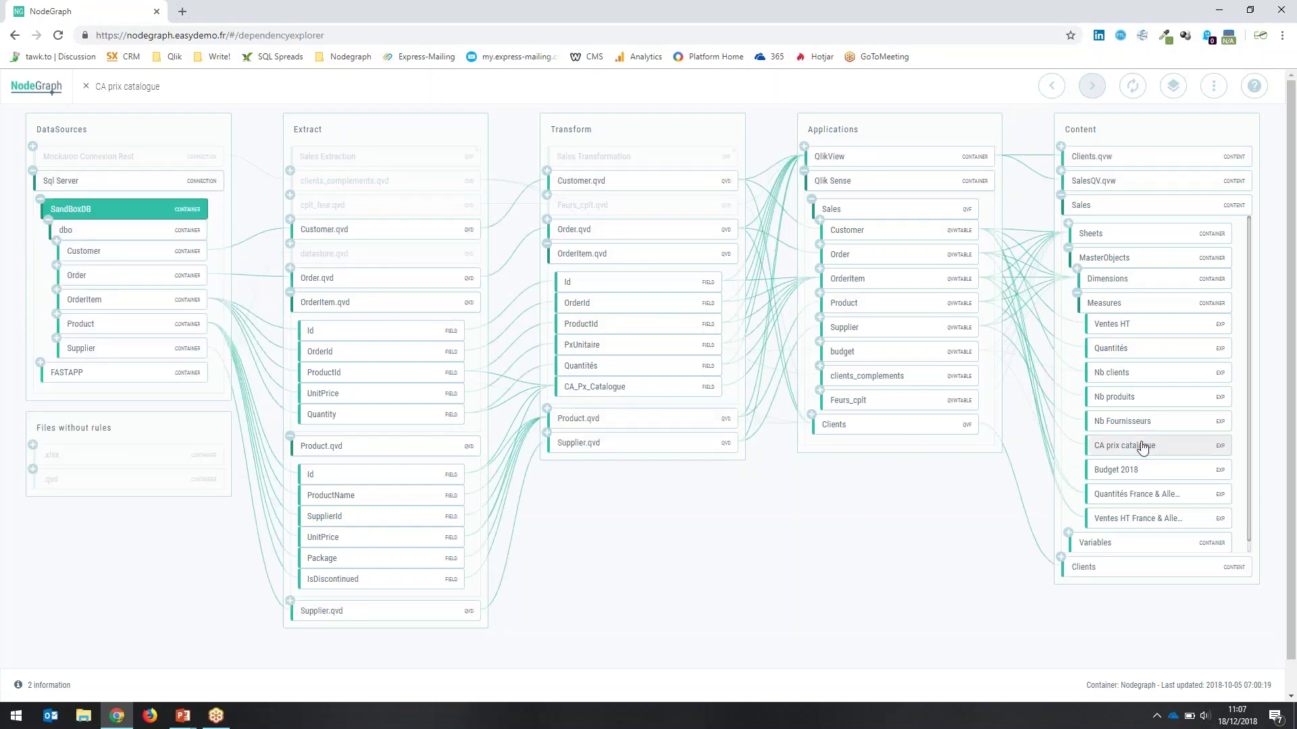
Expand the OrderItem table in the Sales application and hide the nodes unrelated to its CA_Px_Catalogue field
click(819, 271)
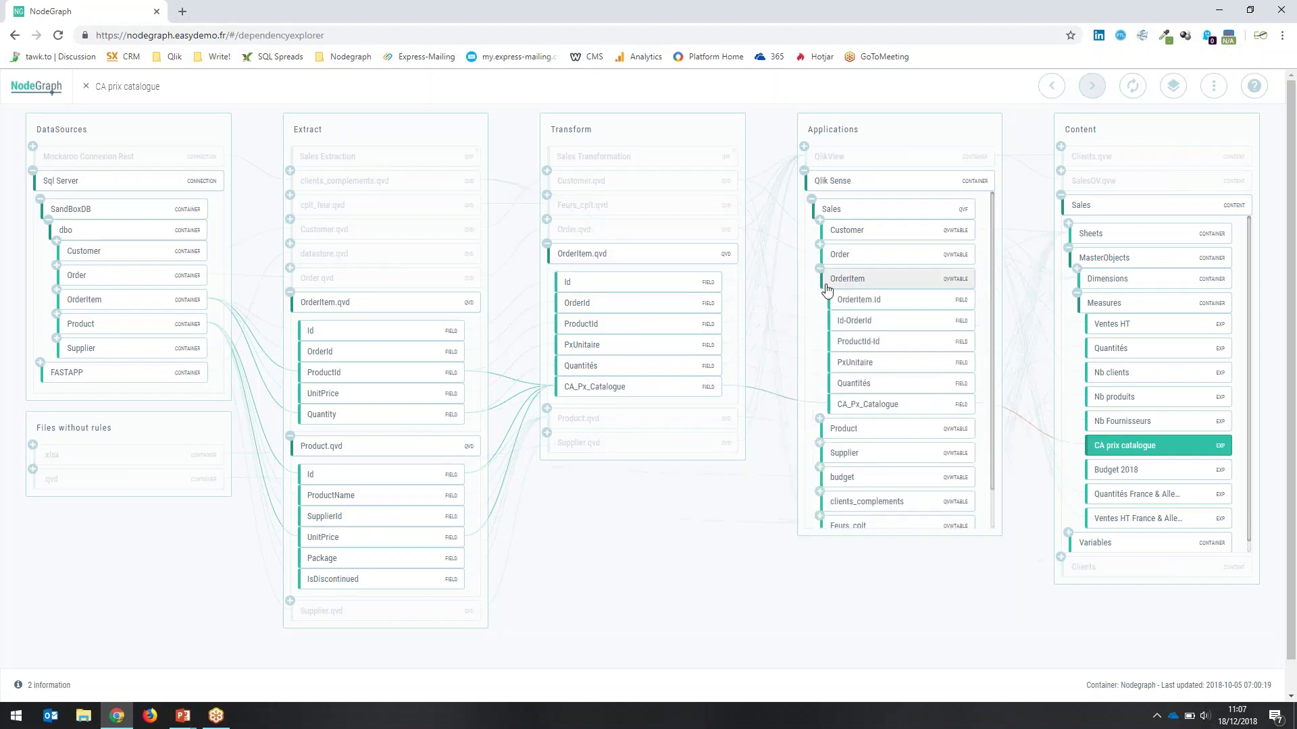
right_click(861, 408)
mouse_move(893, 435)
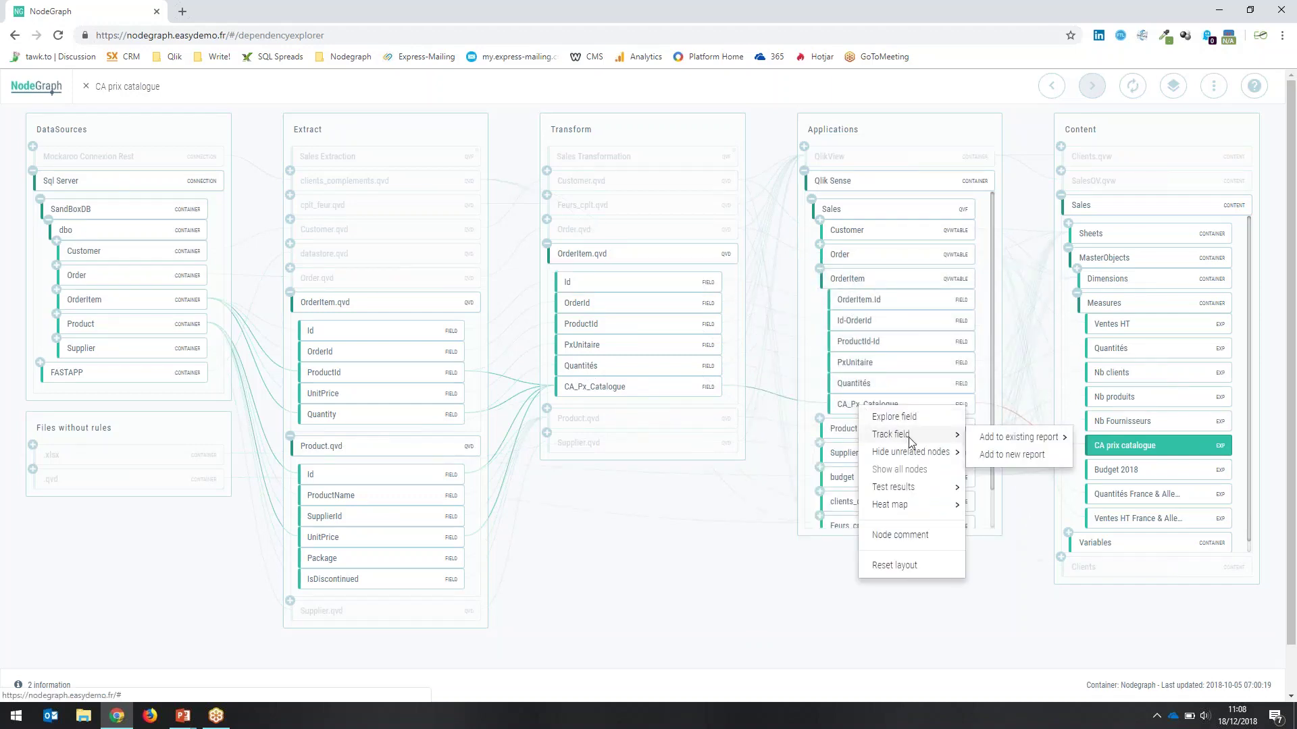
mouse_move(944, 452)
click(1000, 469)
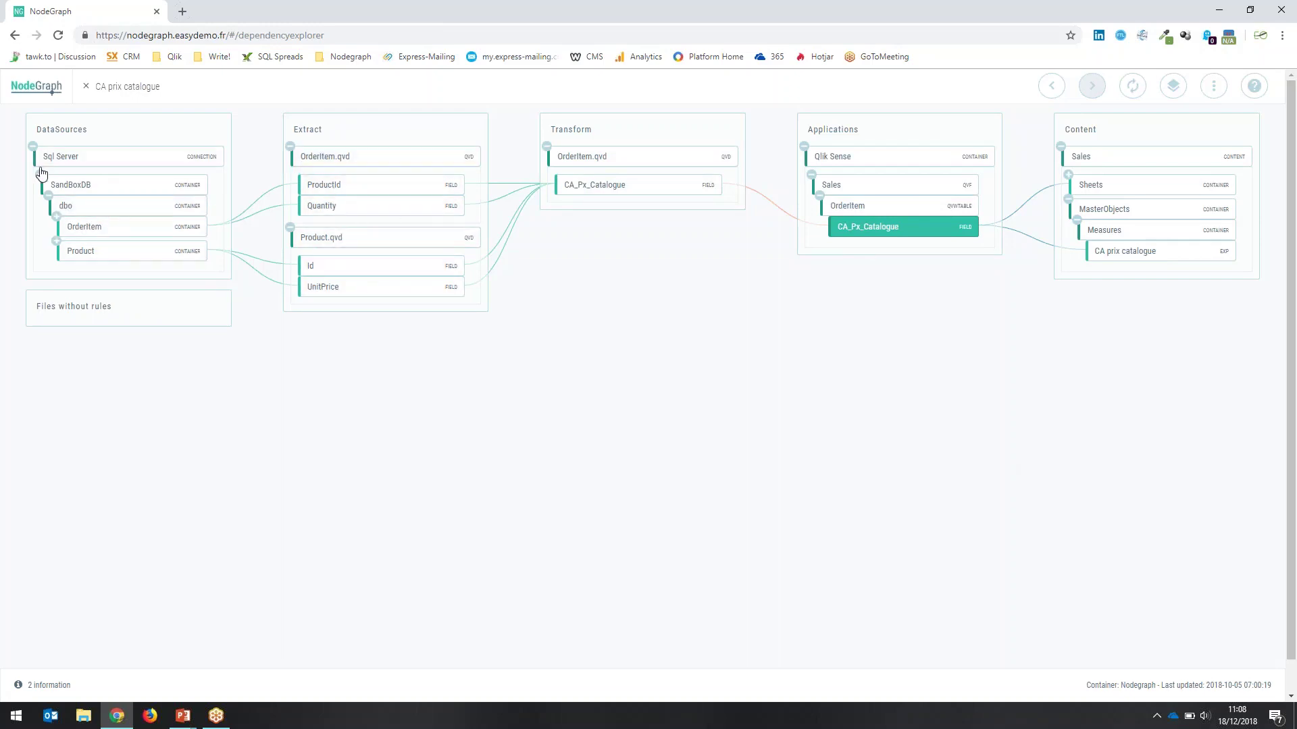
Explore the CA_Px_Catalogue field and review its load script definitions from the Sales application back to the SandBoxDB sources
right_click(848, 228)
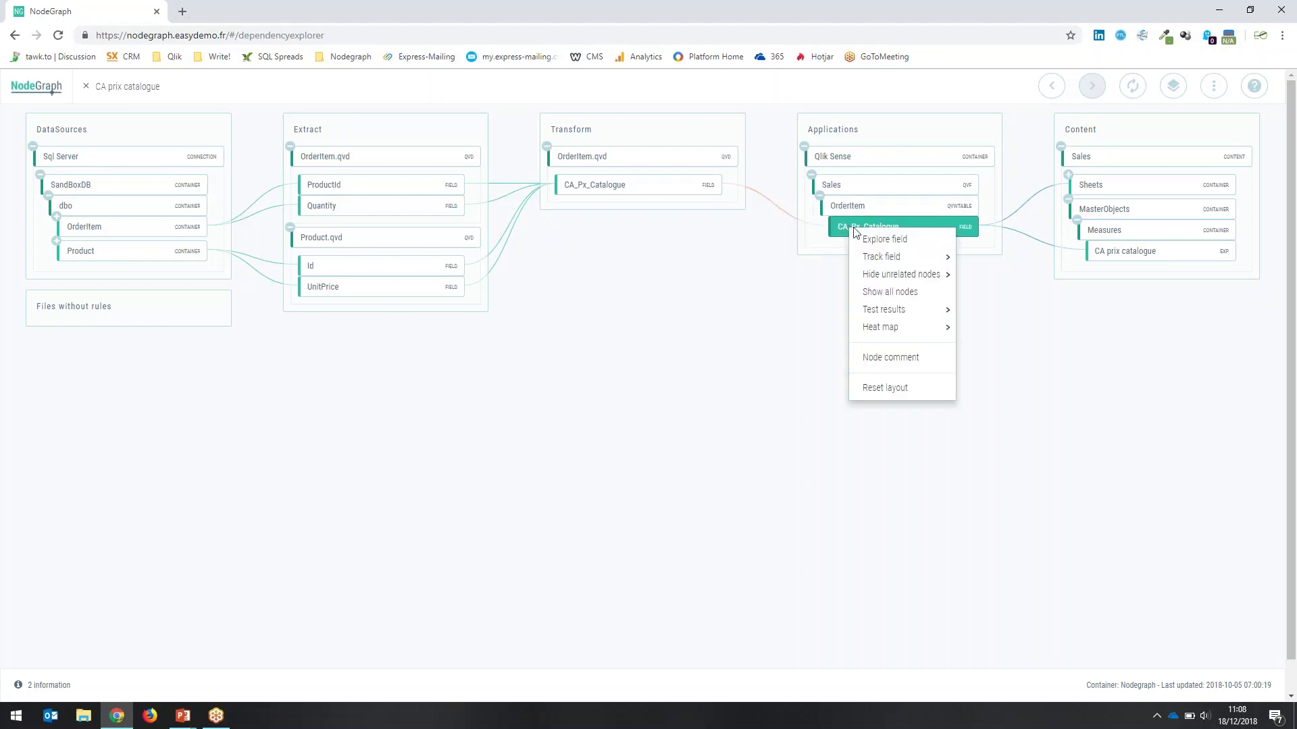
click(876, 240)
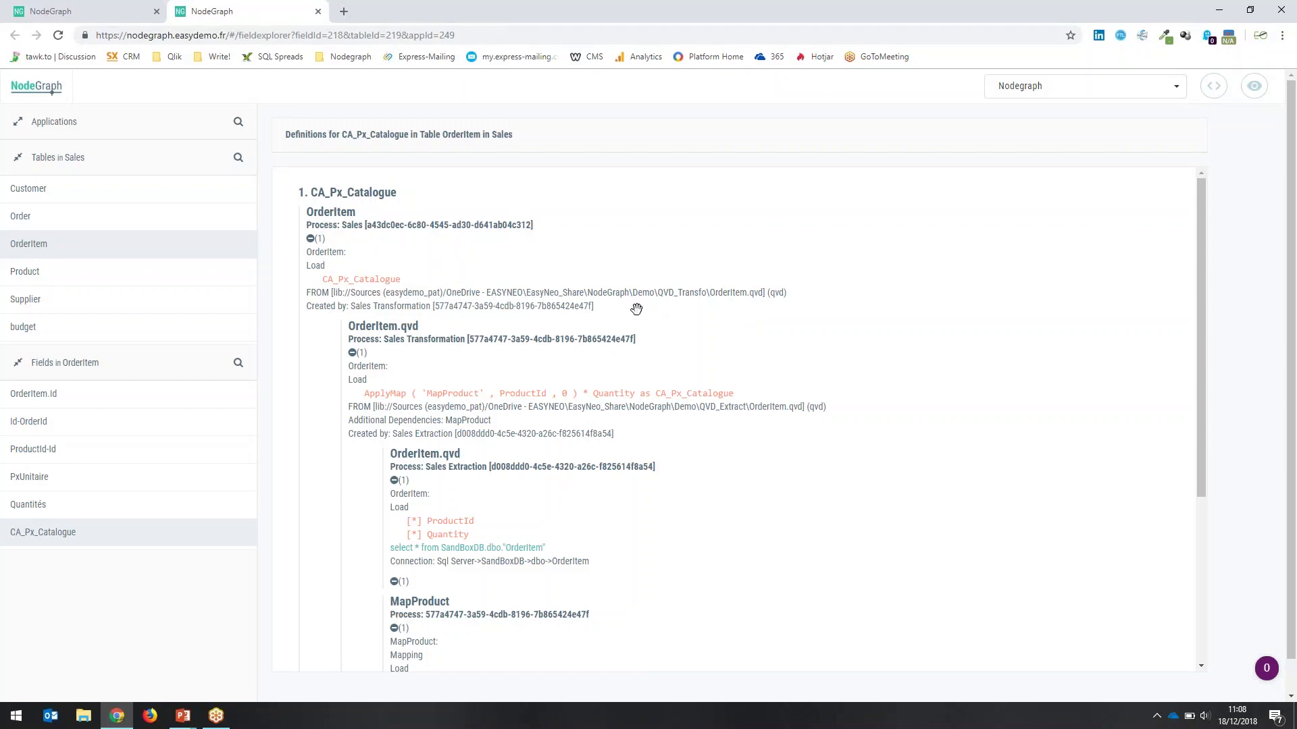
scroll(636, 309, down, 1)
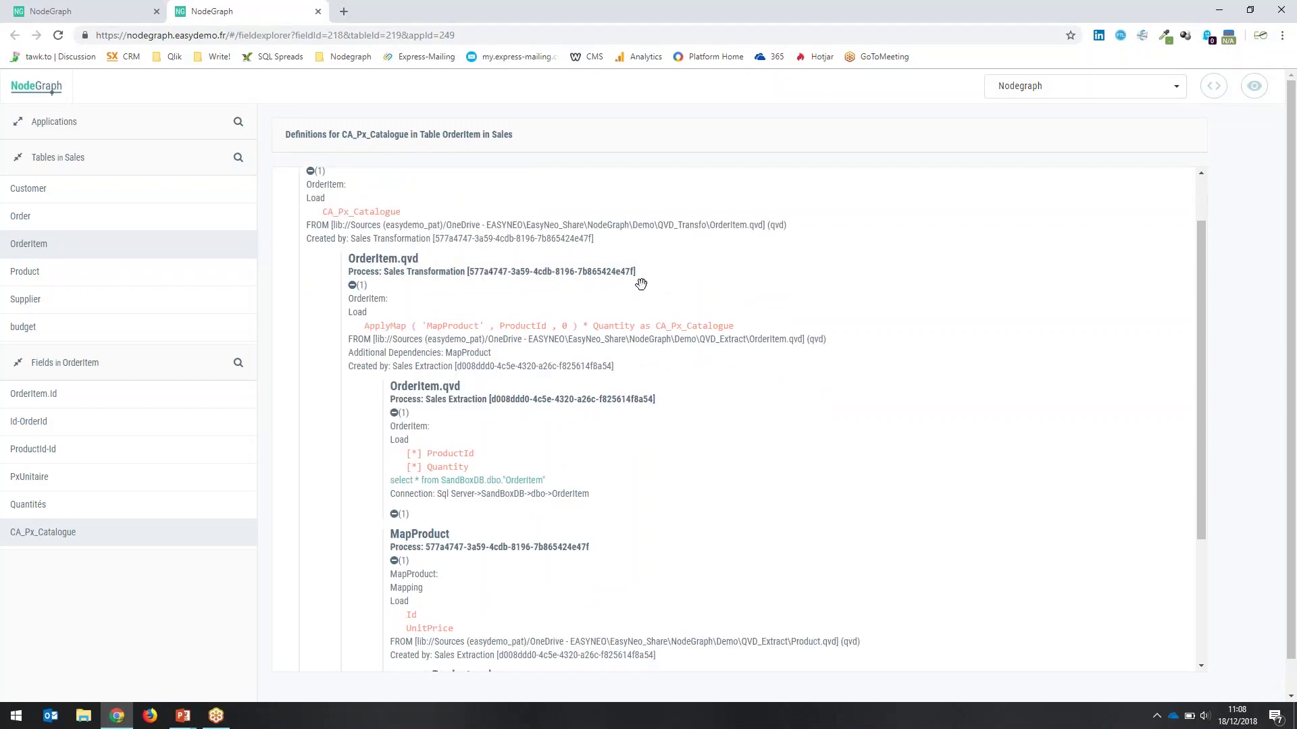
scroll(641, 283, down, 1)
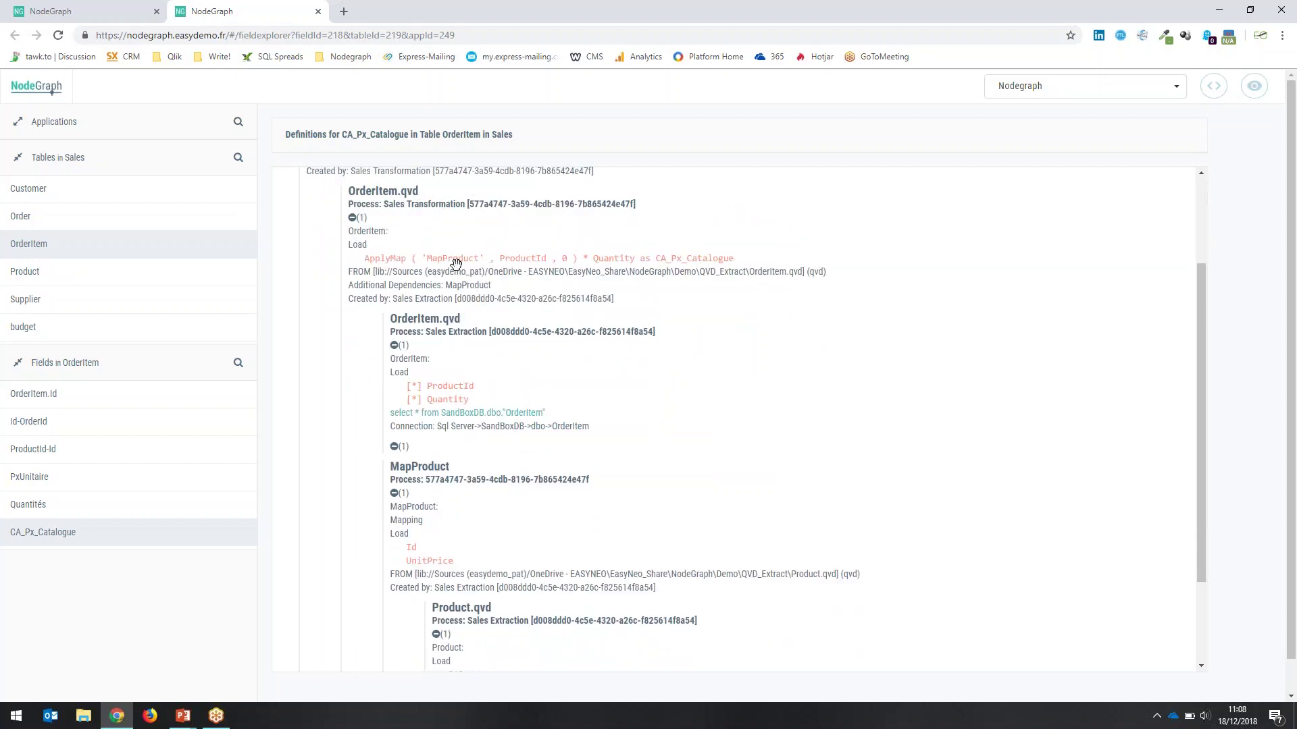
scroll(606, 329, down, 1)
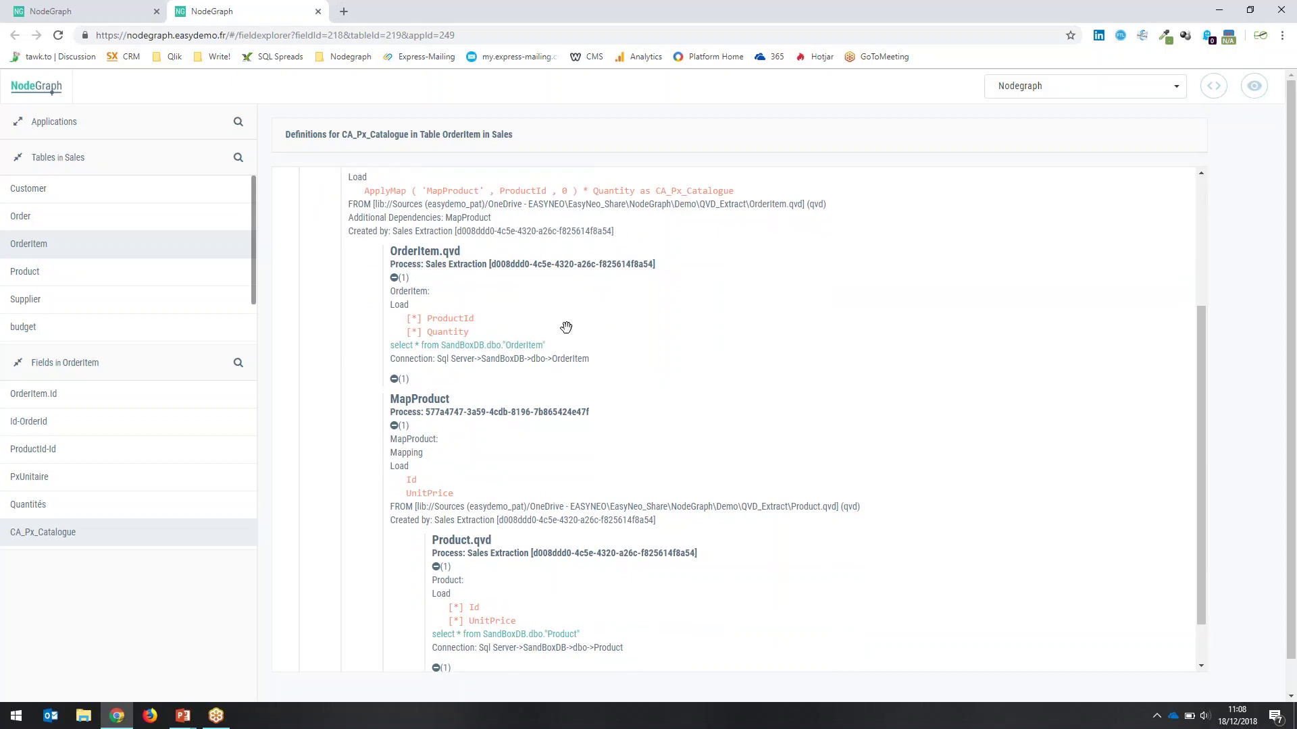
scroll(599, 444, down, 1)
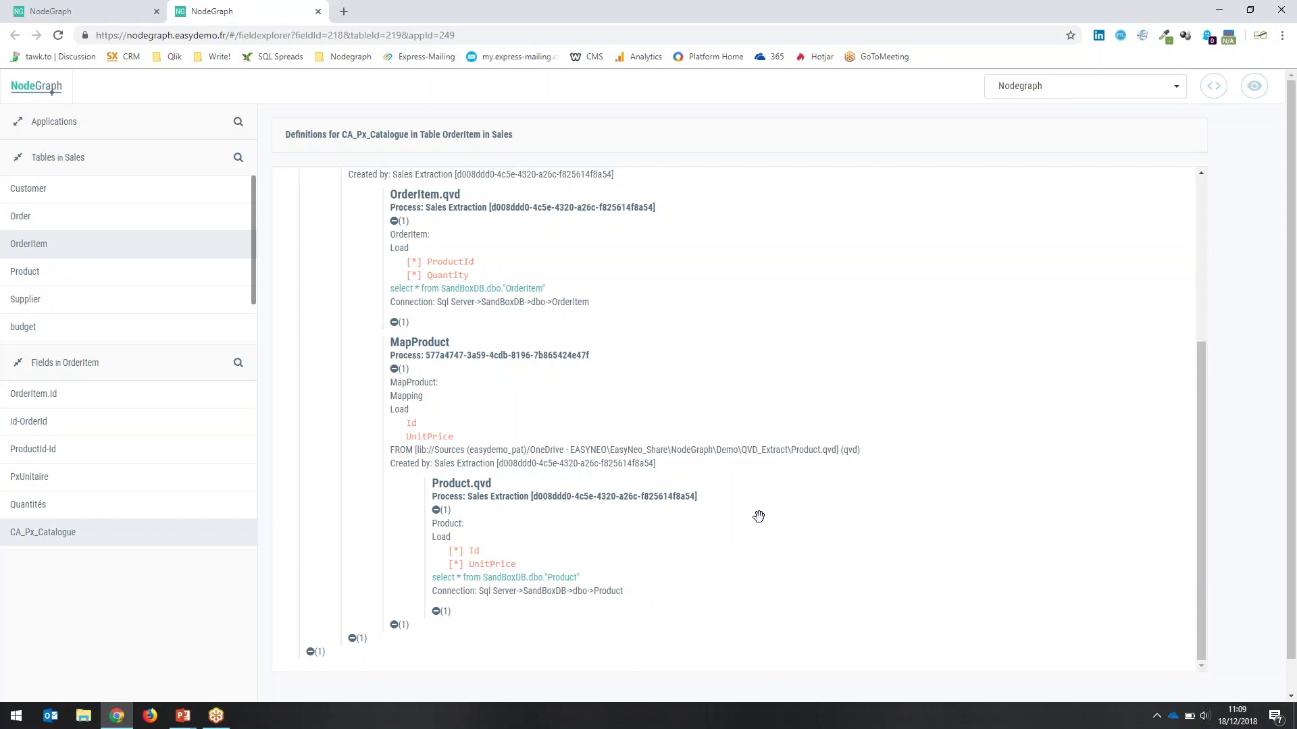
Close the field definitions and open the Test module from the NodeGraph home page
click(317, 12)
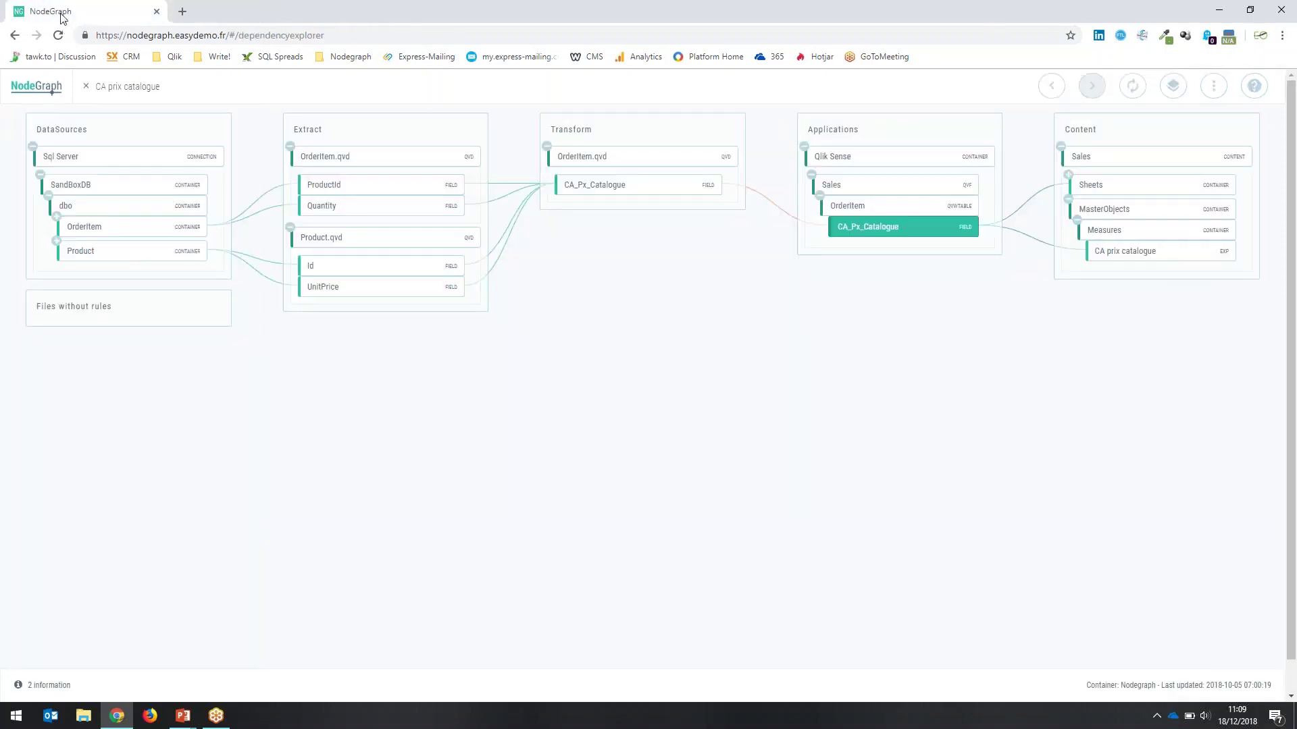
click(35, 86)
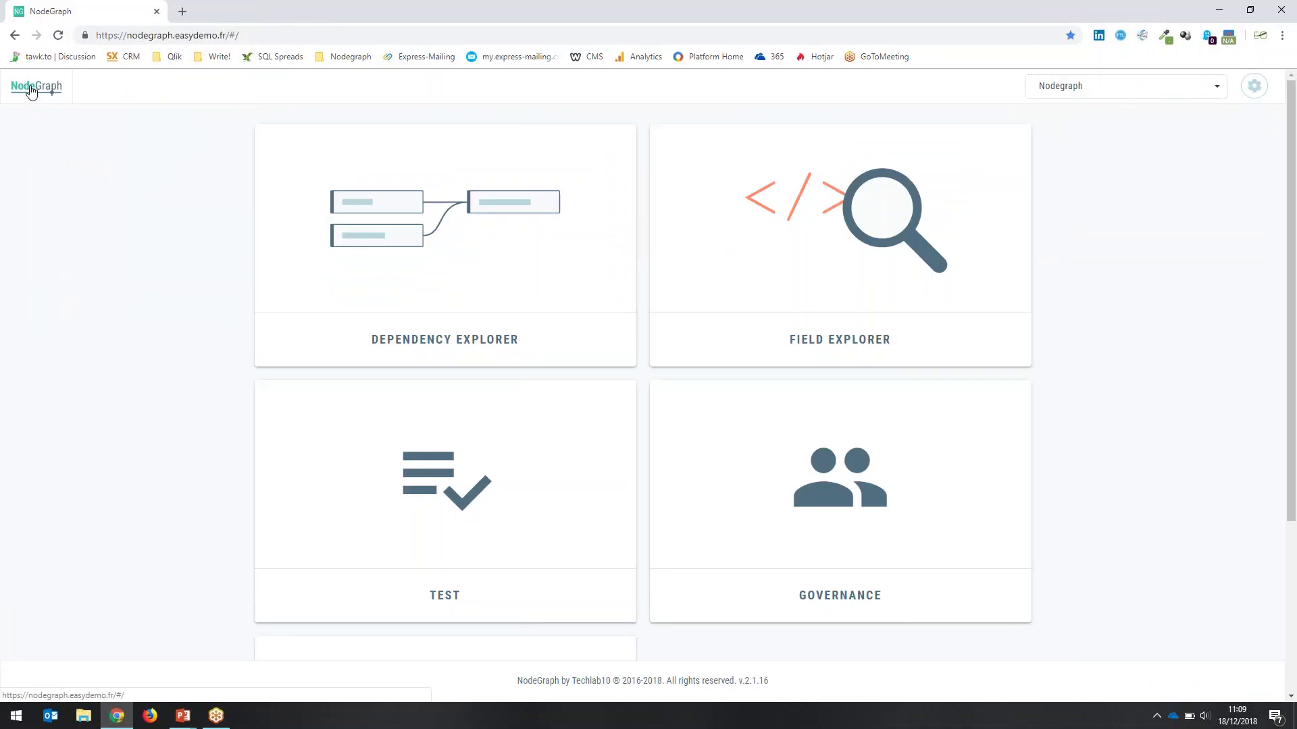
click(441, 481)
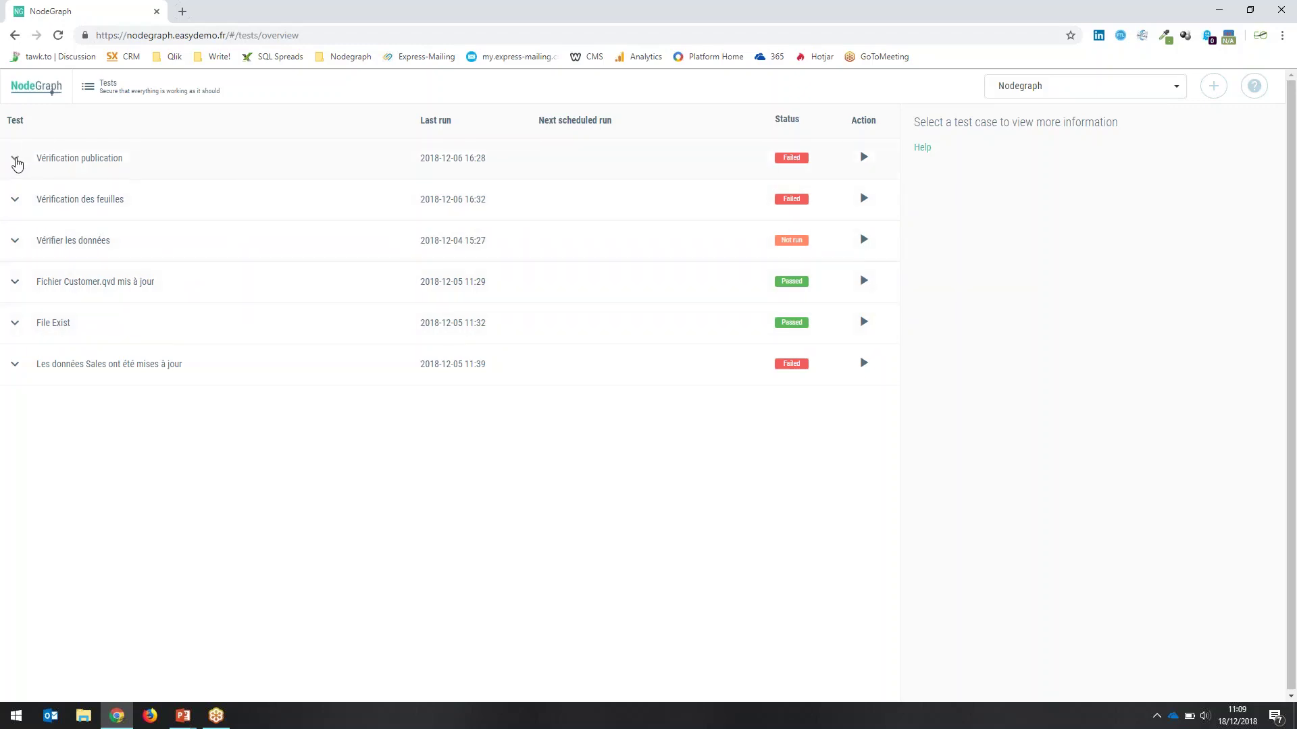
Expand the Vérification publication and Vérification des feuilles test cases down to their individual tests
click(17, 164)
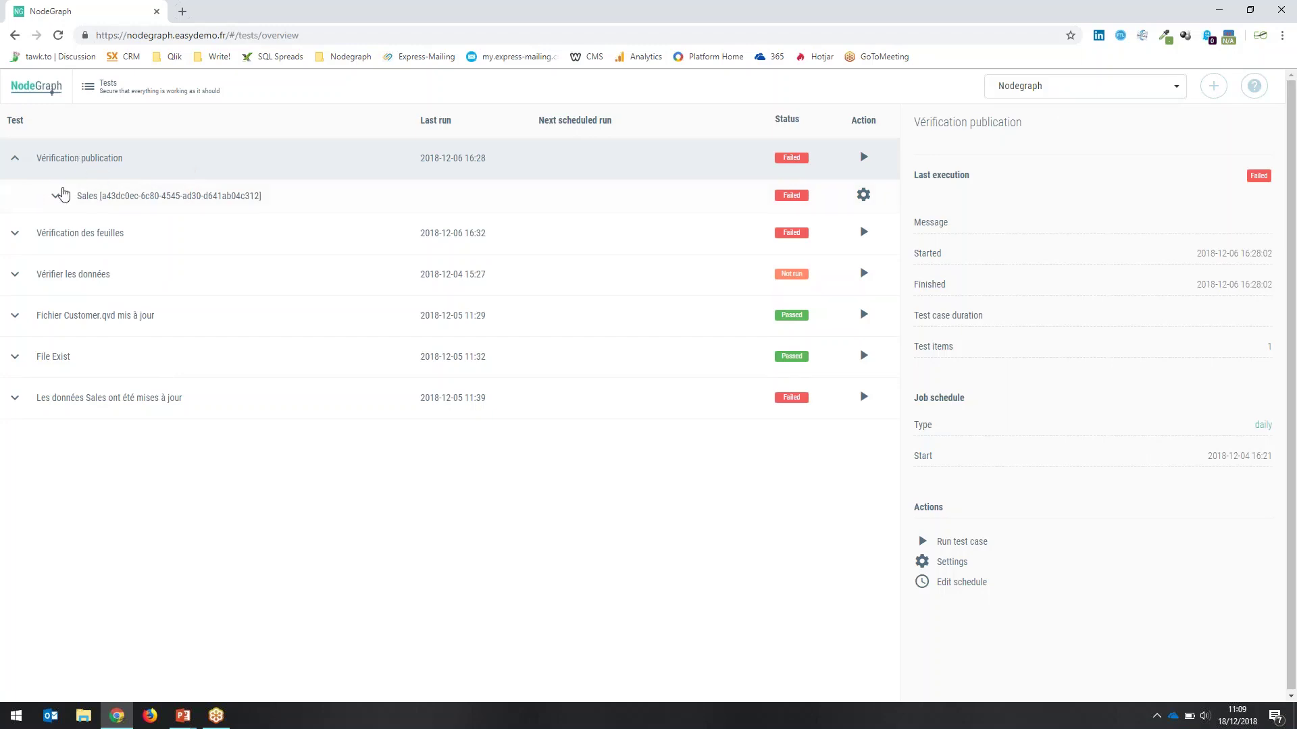
click(56, 197)
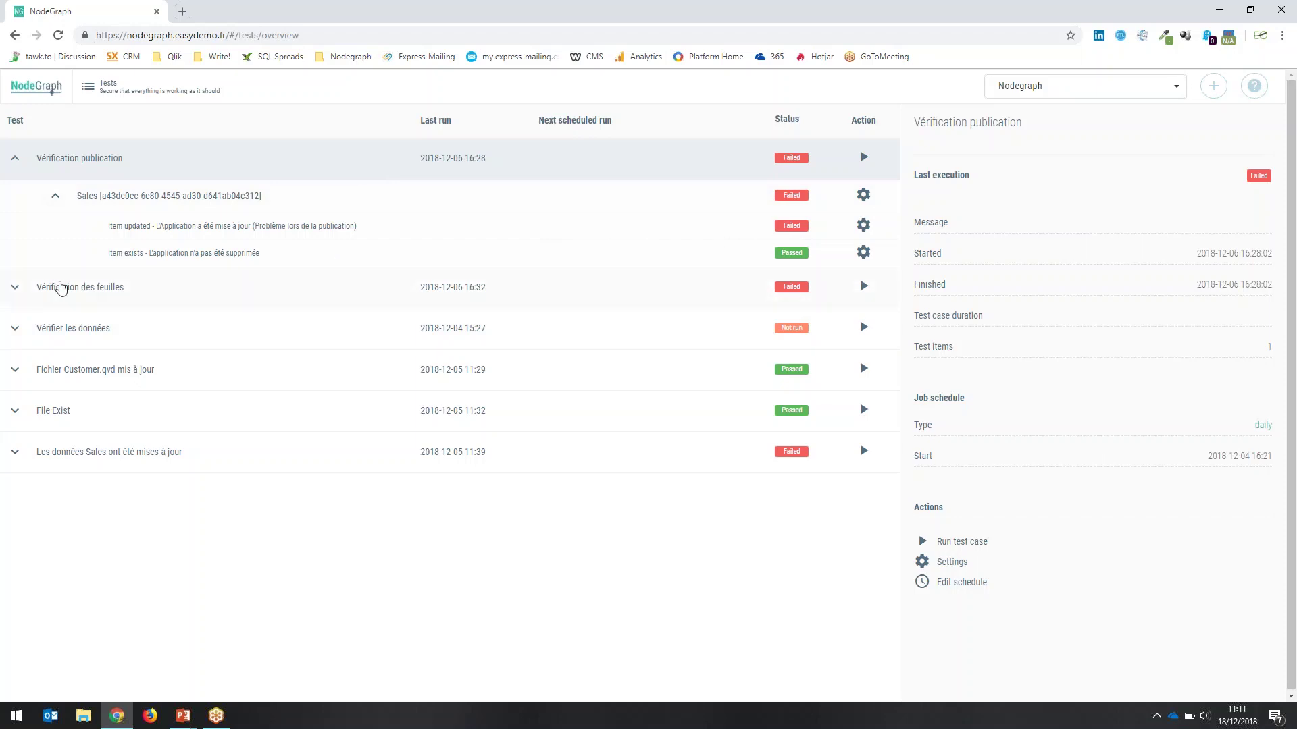
click(13, 289)
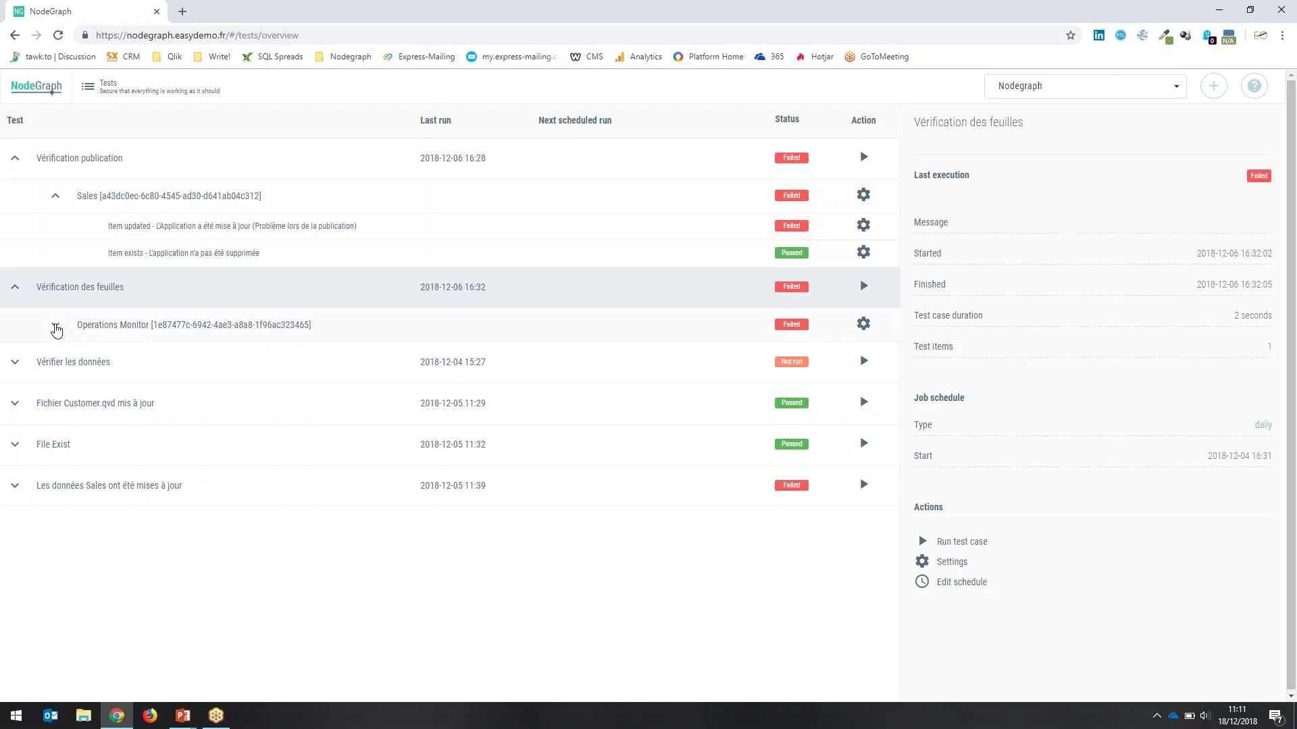
click(56, 327)
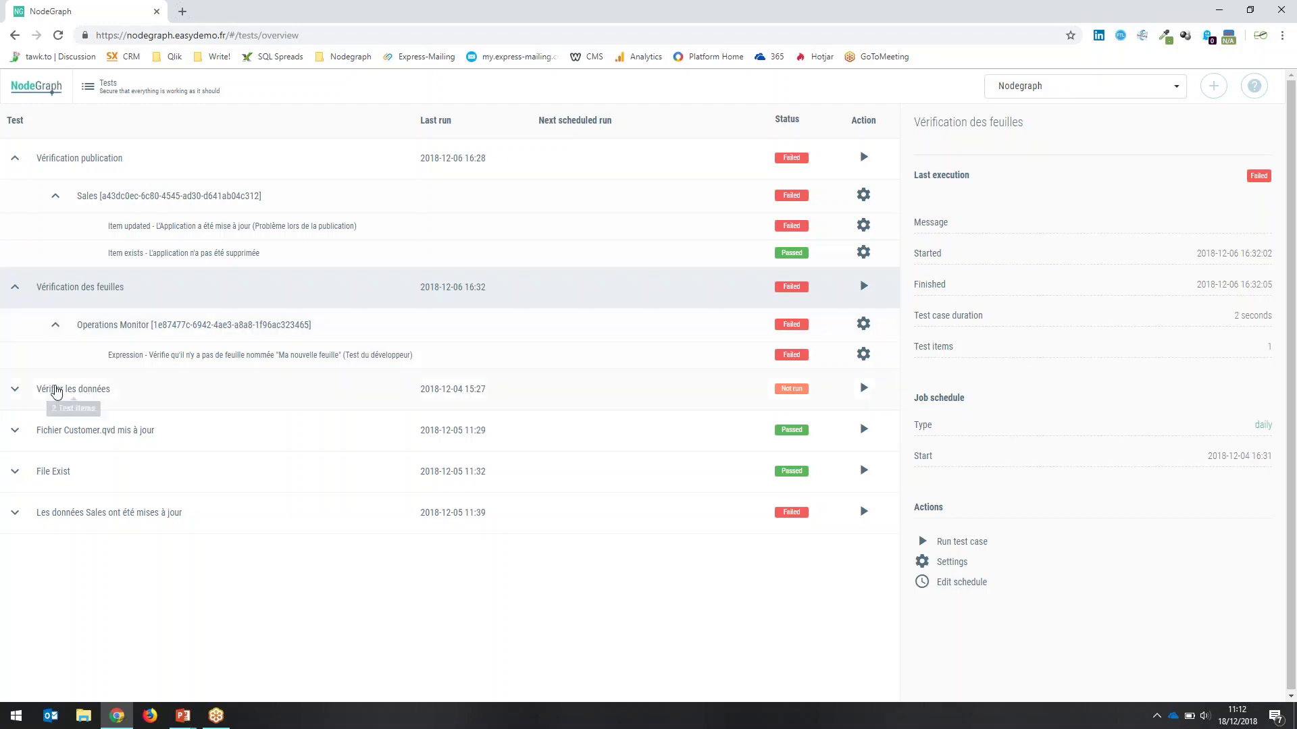
Expand the Vérifier les données test case and show the tests under Clients.qvw and EasyCycles
click(15, 391)
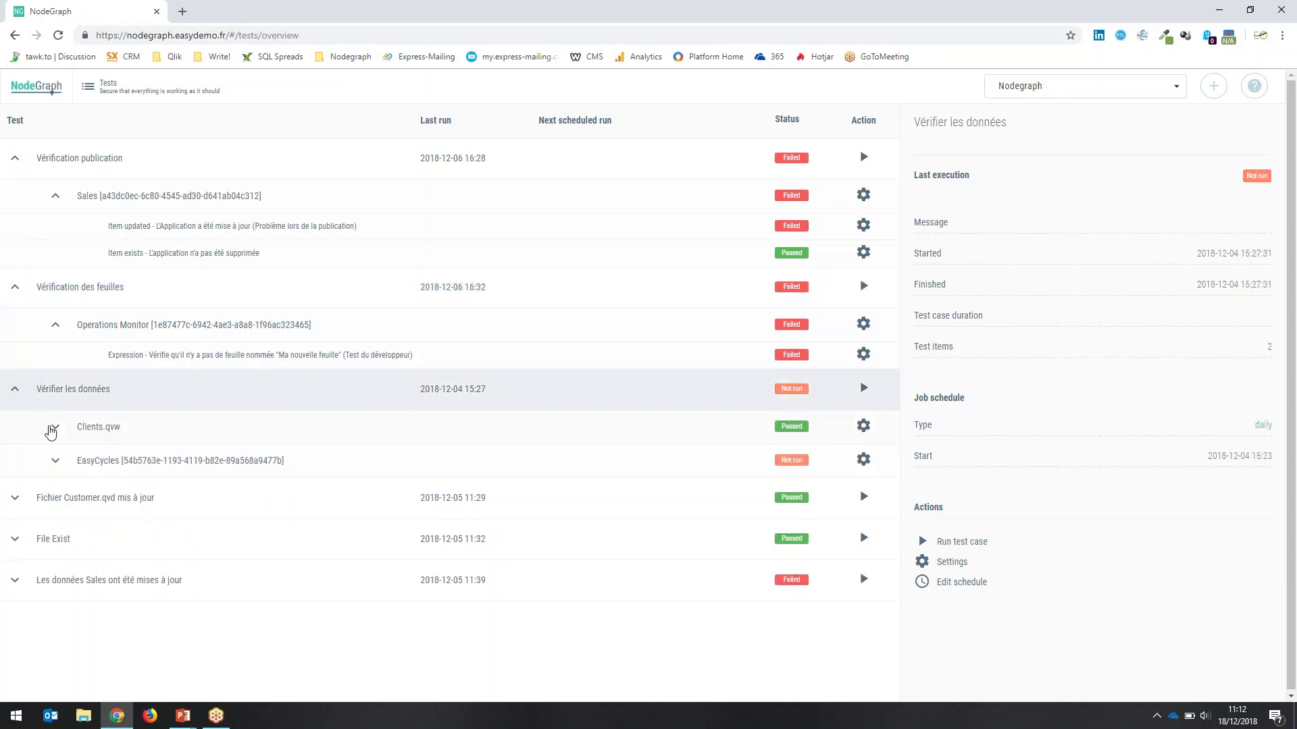
click(56, 427)
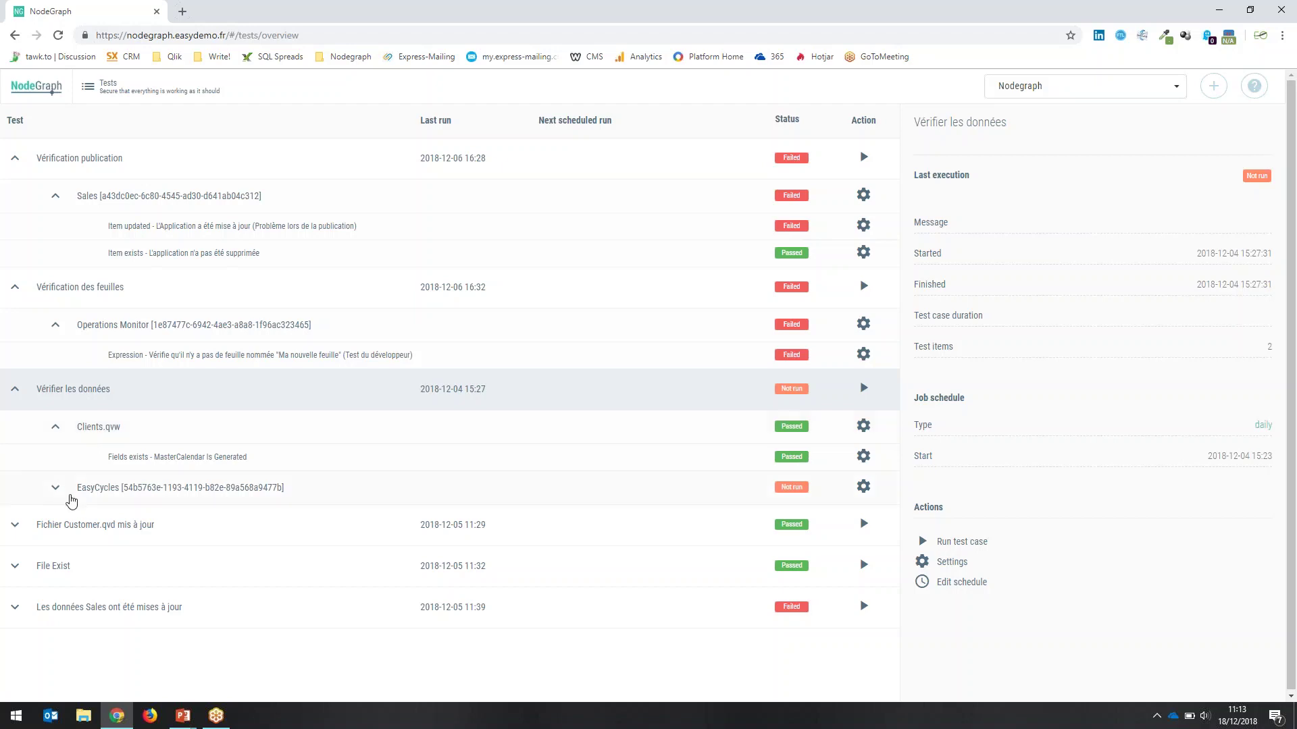
click(56, 489)
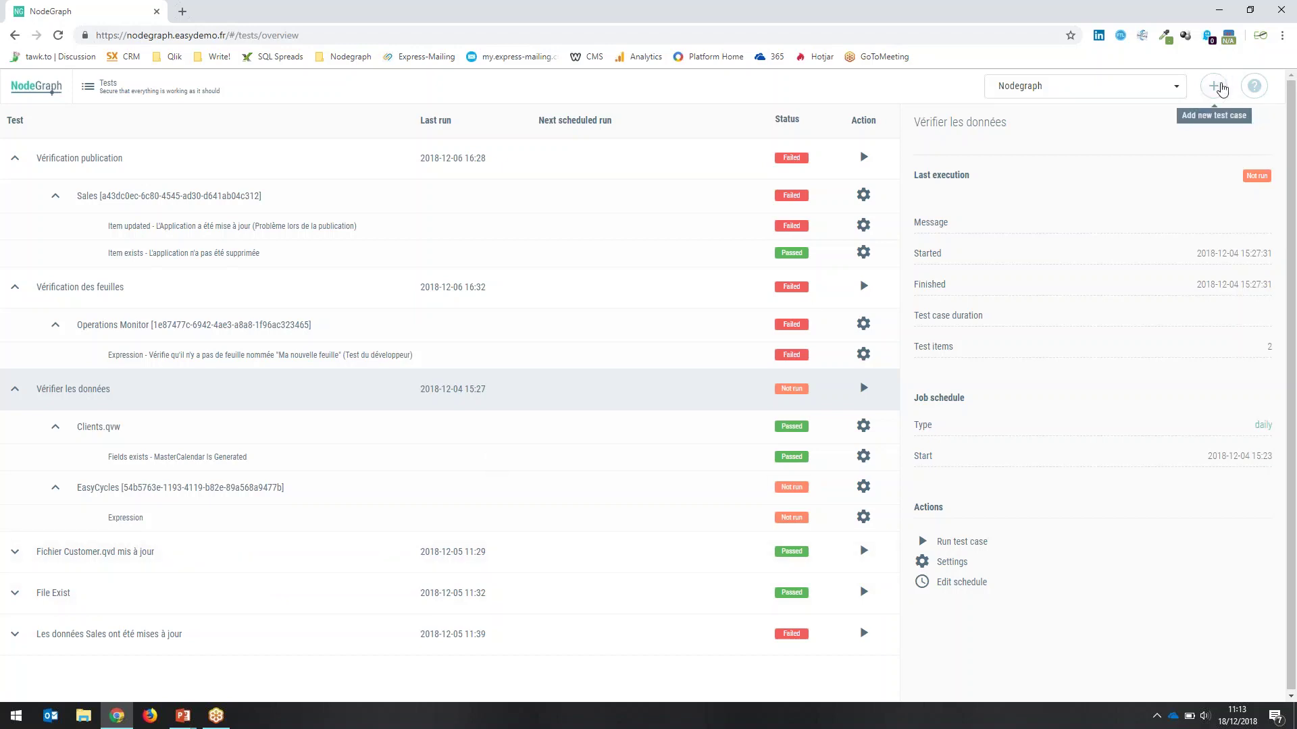
Create a test case named "Tester mon CA" with the description "CA <1000 ou CA>500" and proceed to its test items
click(1215, 87)
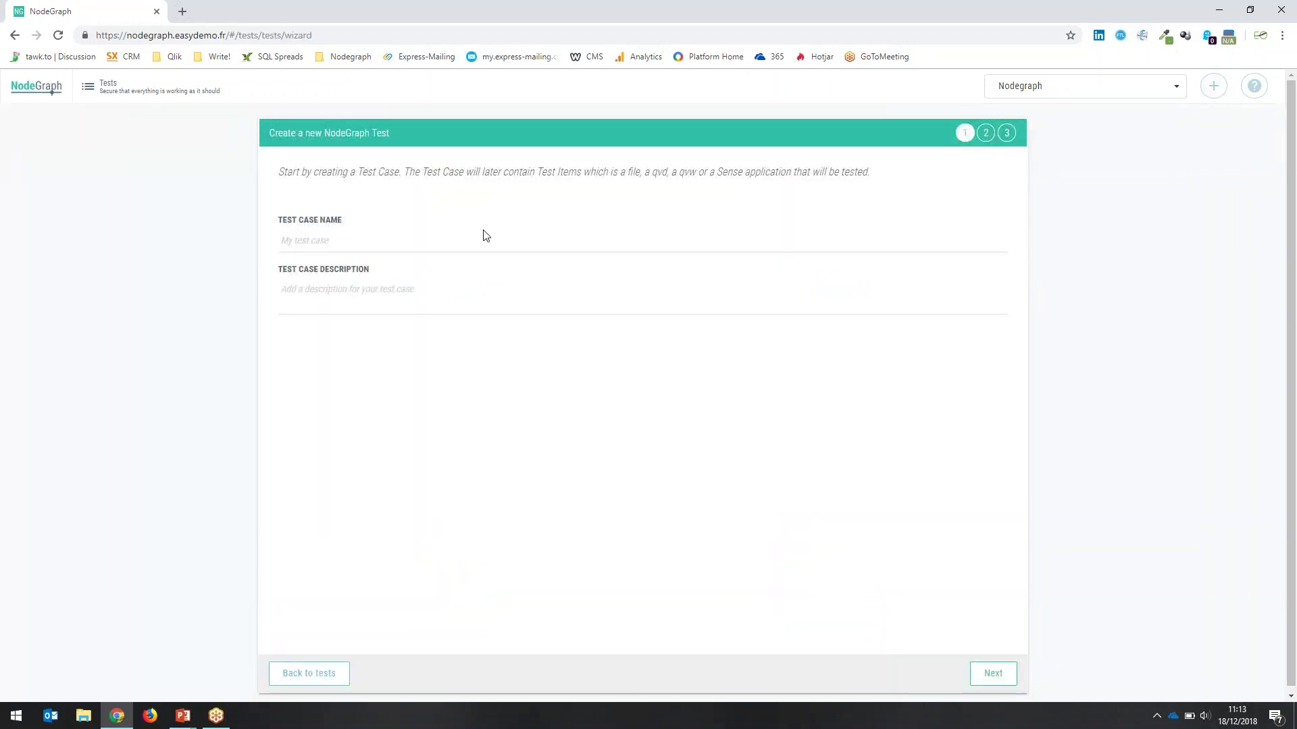
click(418, 244)
text(Tea)
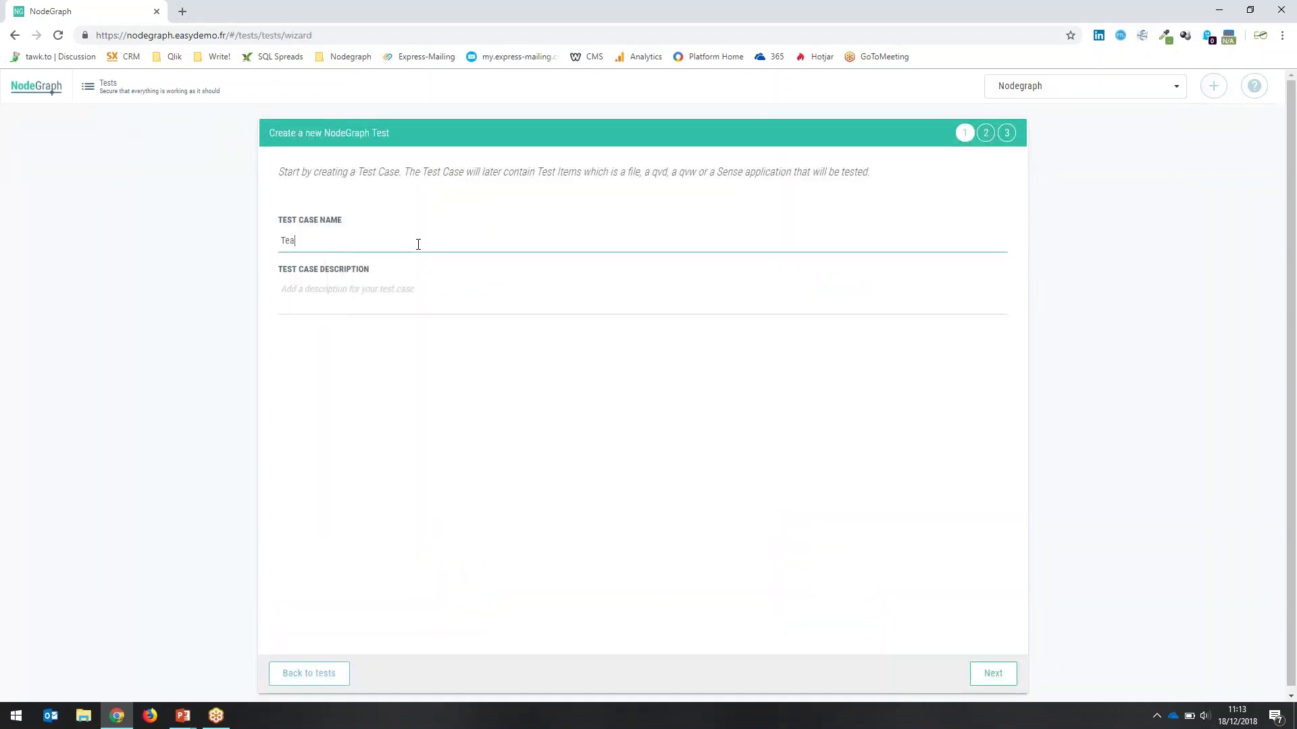
key(BackSpace)
text(ter)
key(BackSpace)
key(BackSpace)
text(ster mon CA)
click(445, 294)
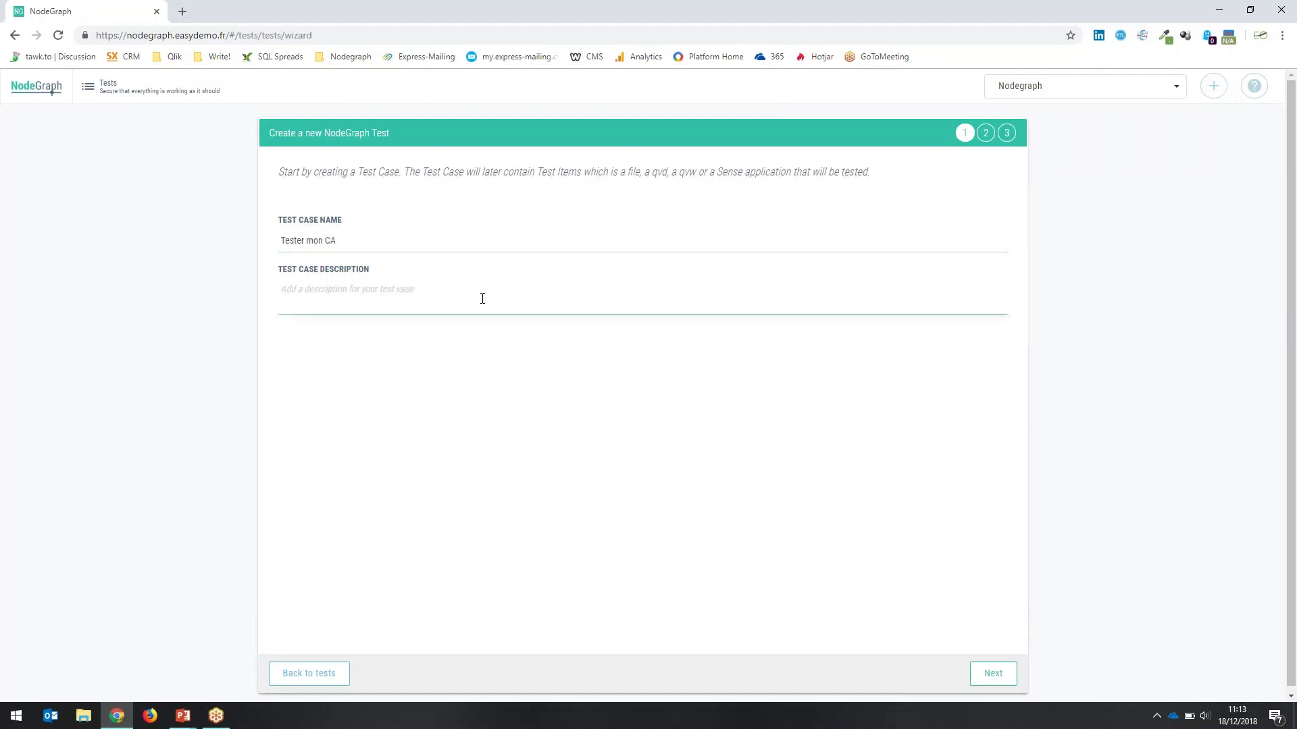
text(CA <1000 ou CA>500)
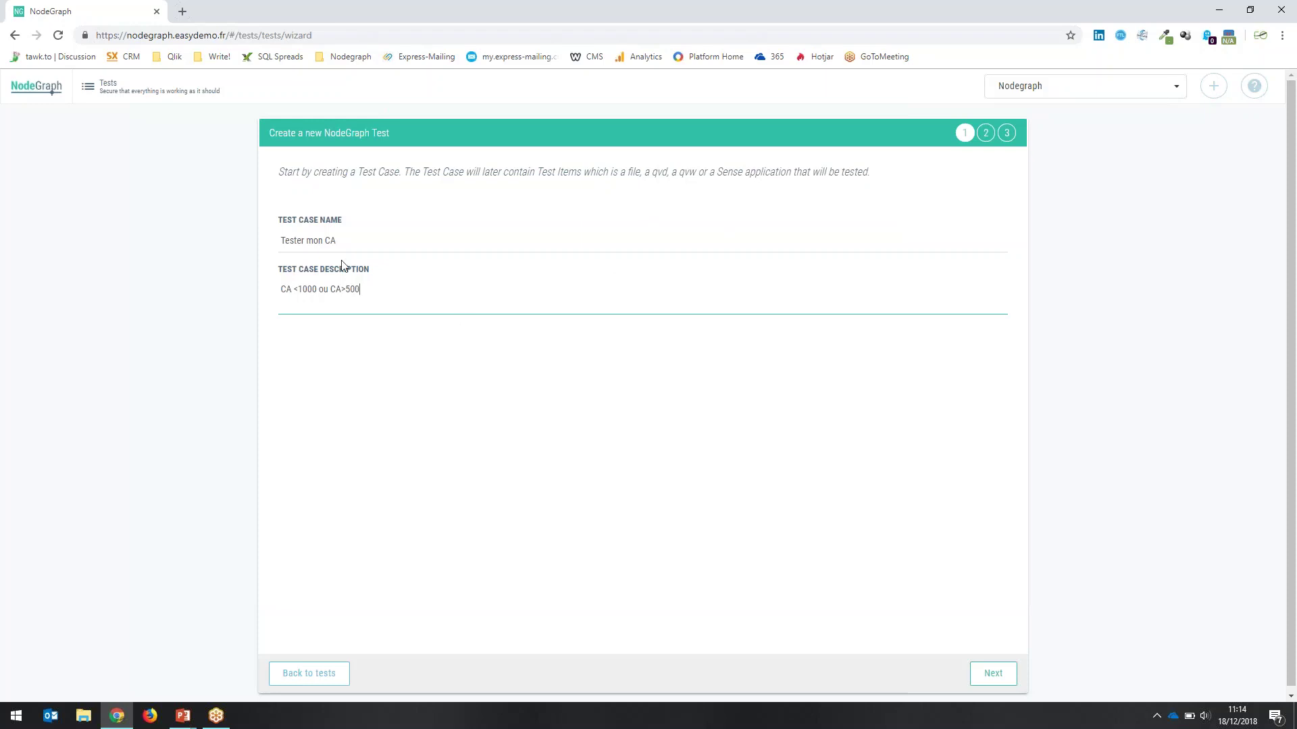
click(987, 673)
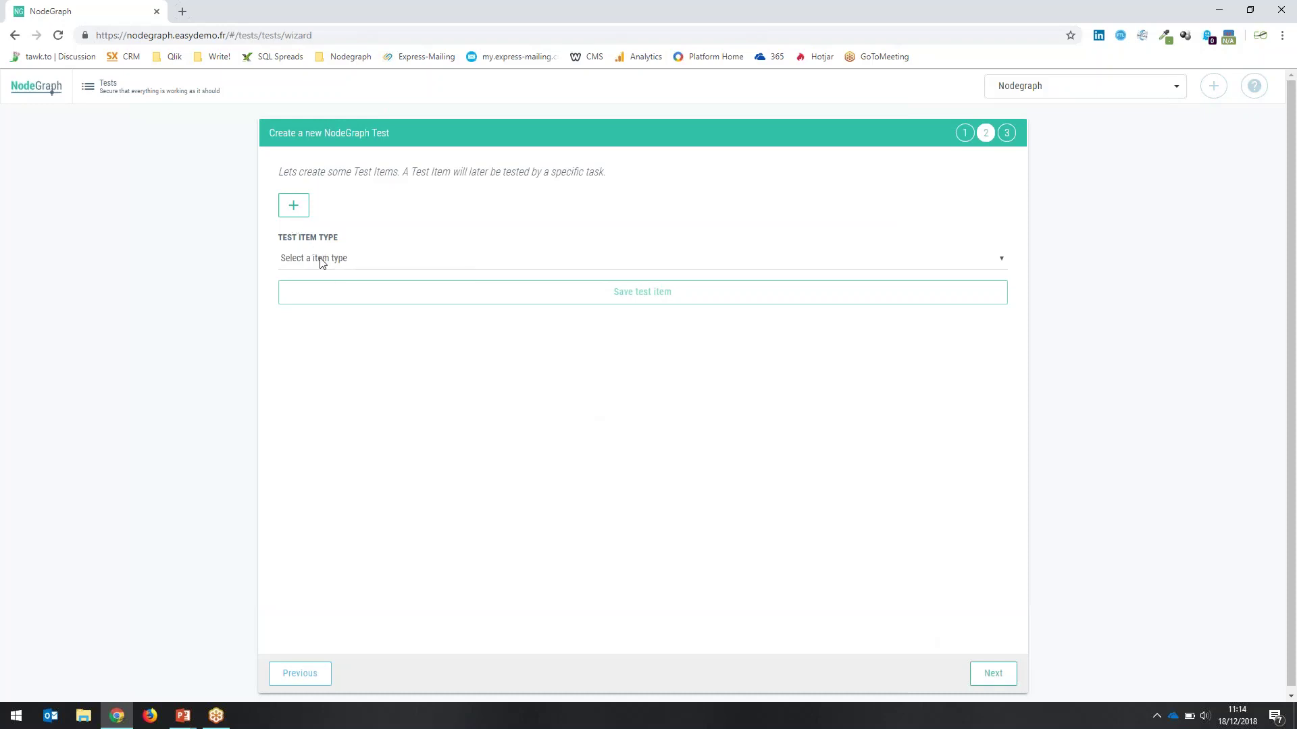
Set the new test item's type to qvf and open the list of Sense applications
click(293, 206)
click(327, 259)
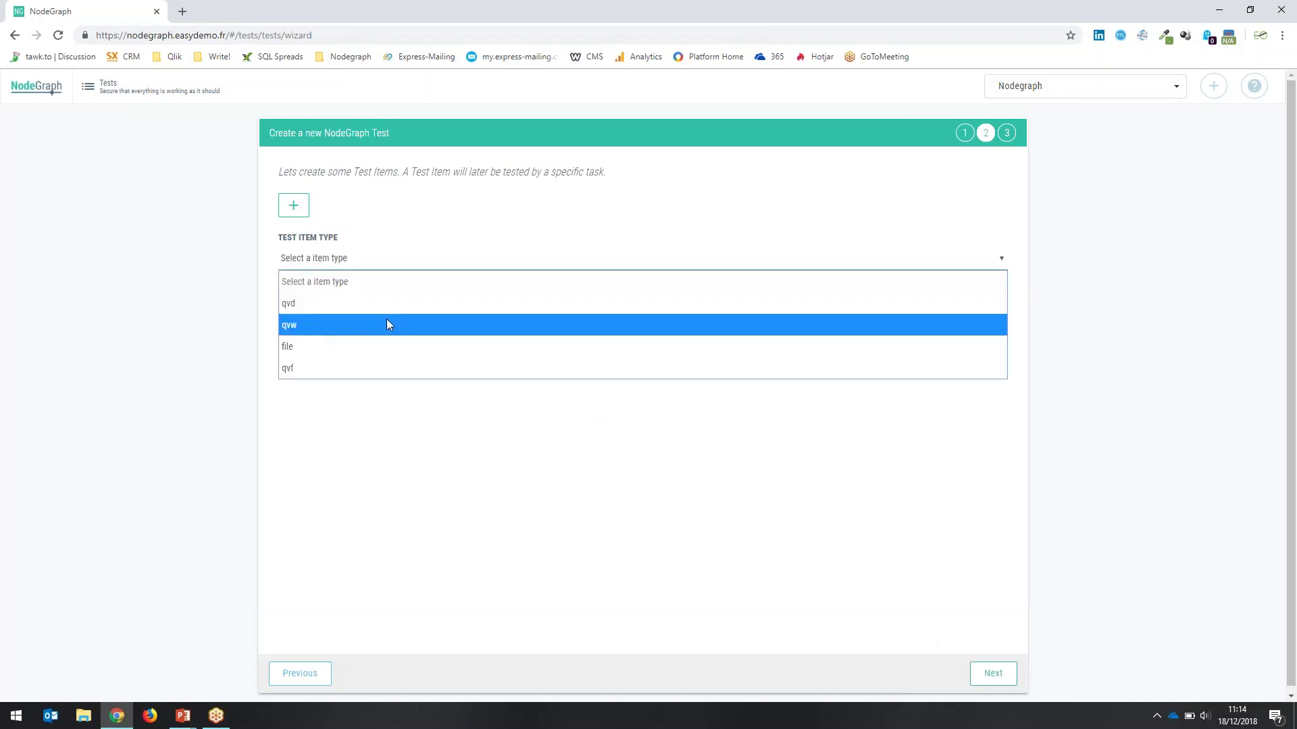
click(357, 376)
click(354, 300)
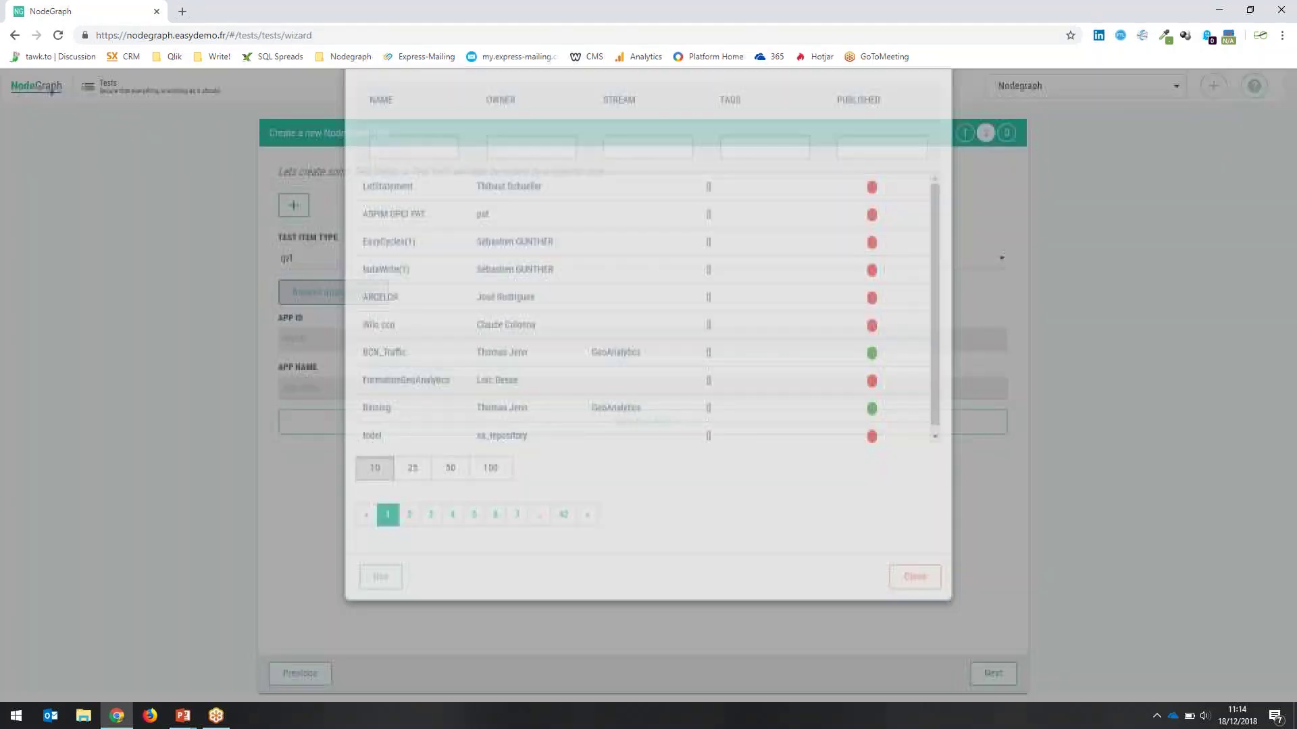
Filter the applications by name "sales" and stream "no", use the Sales app, and save it as the test item
click(407, 213)
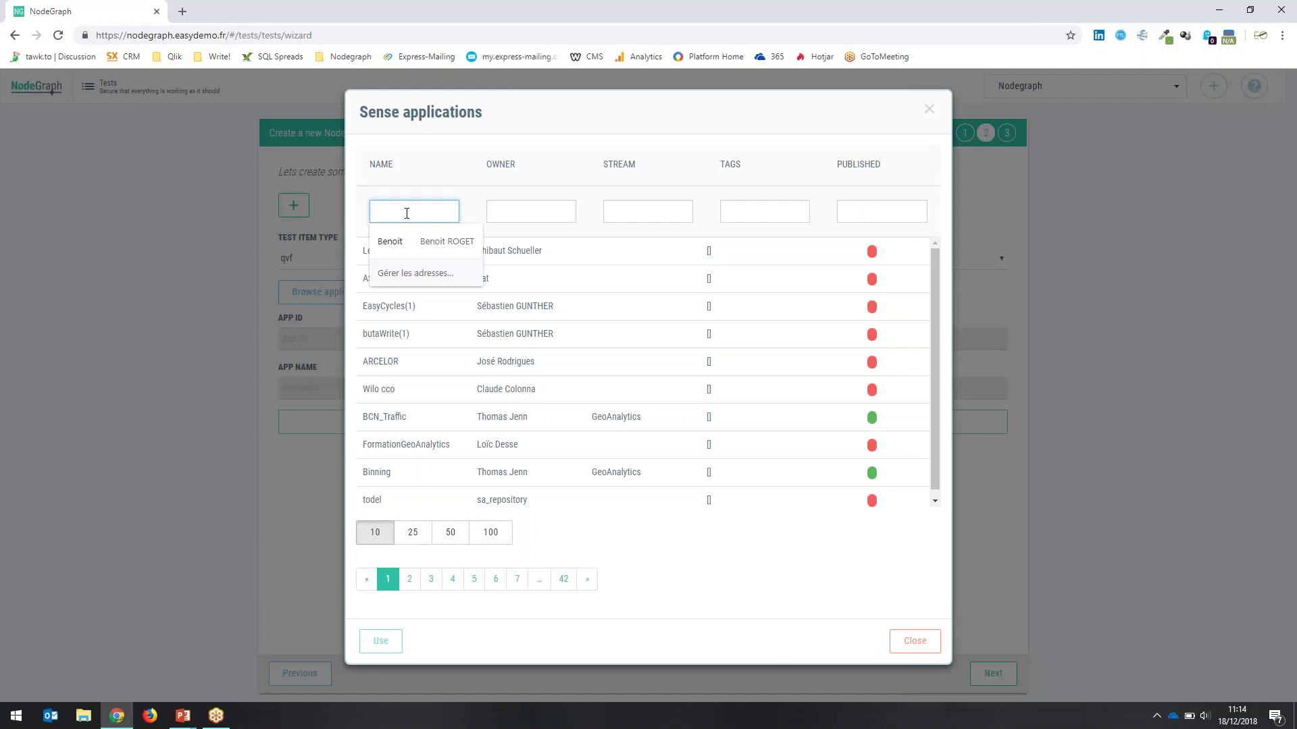
text(sa)
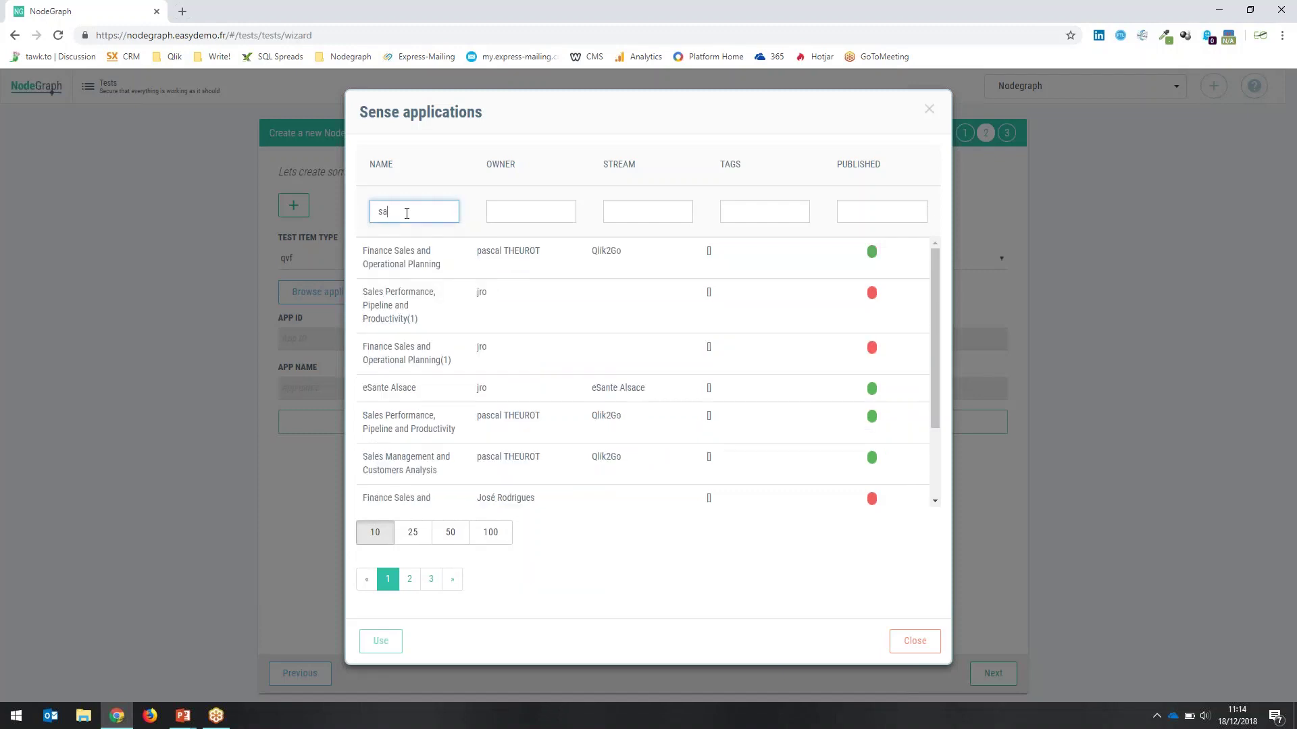
text(les)
click(668, 212)
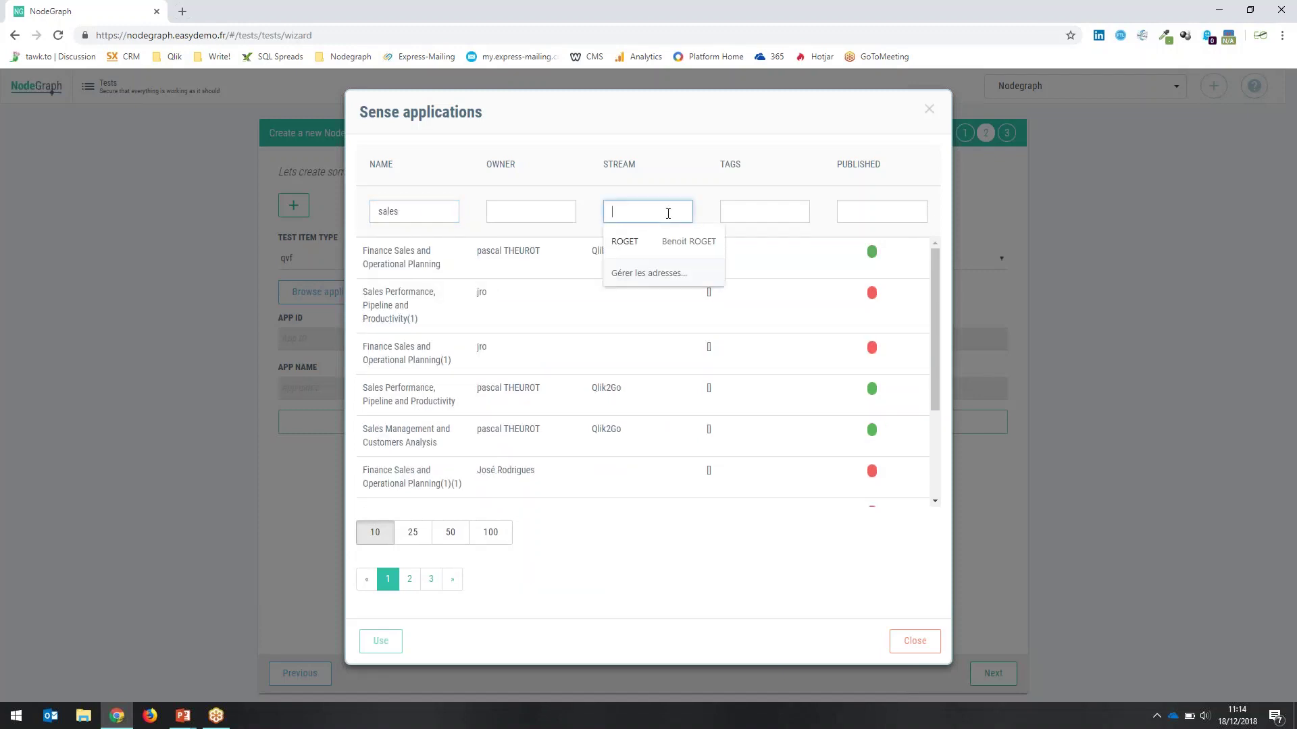
text(no)
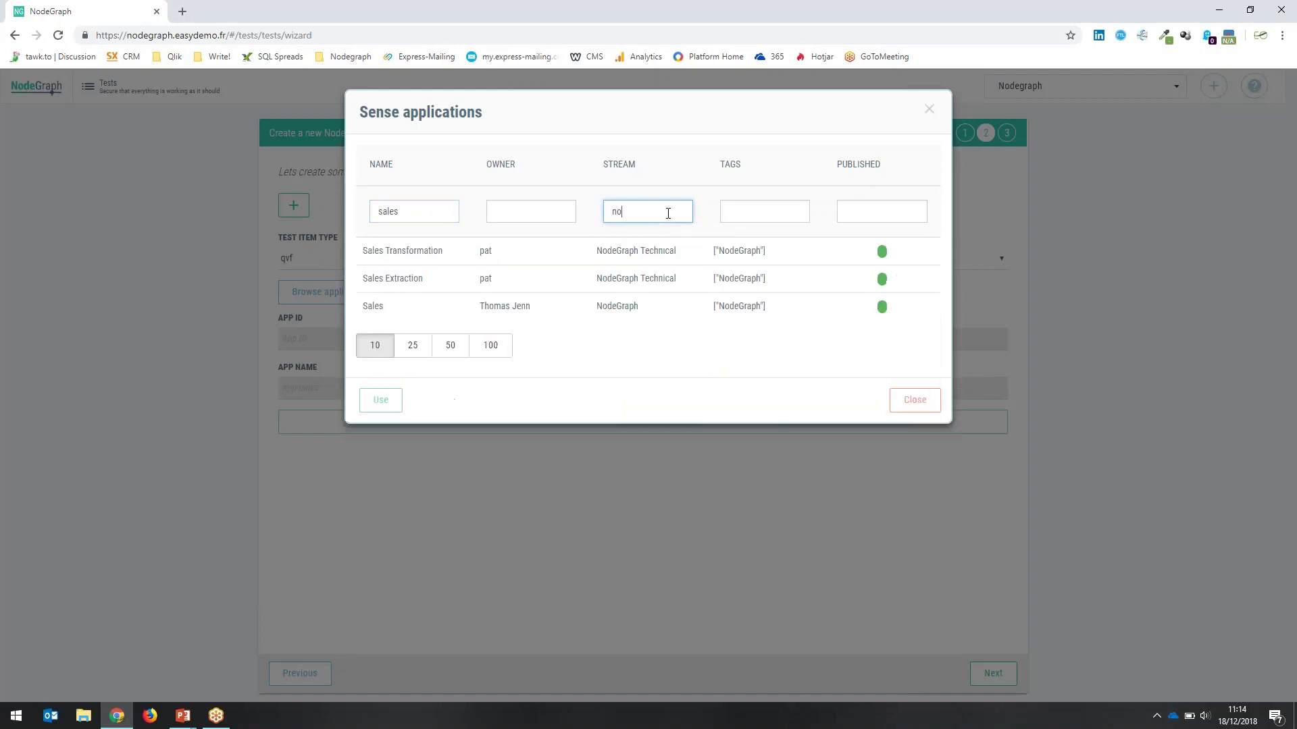
click(487, 312)
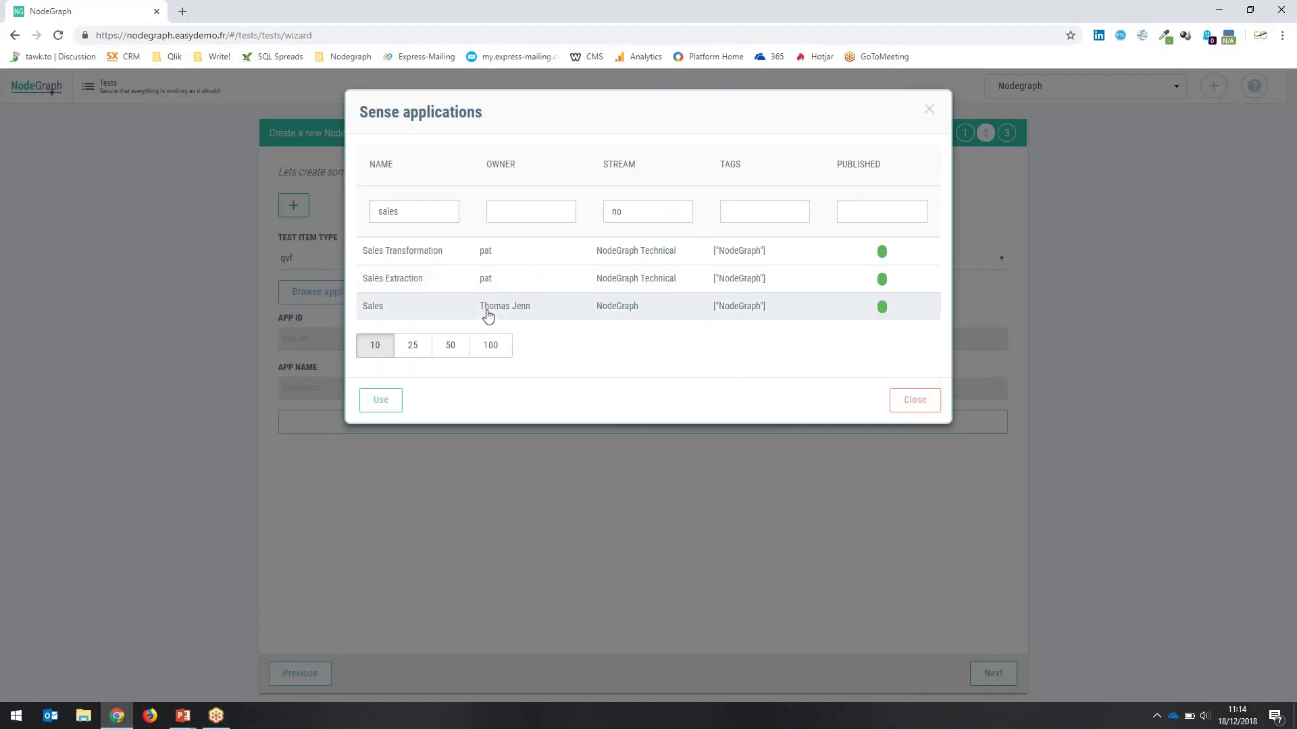
click(381, 400)
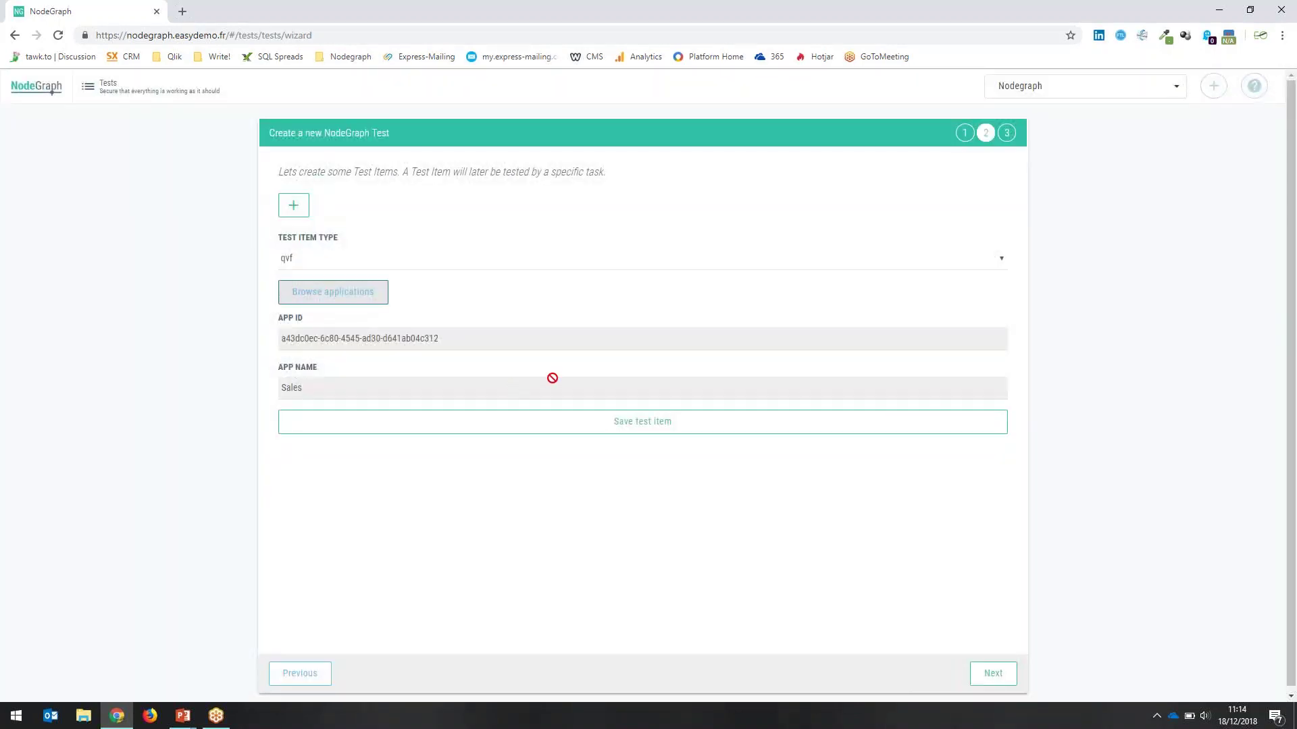
click(637, 423)
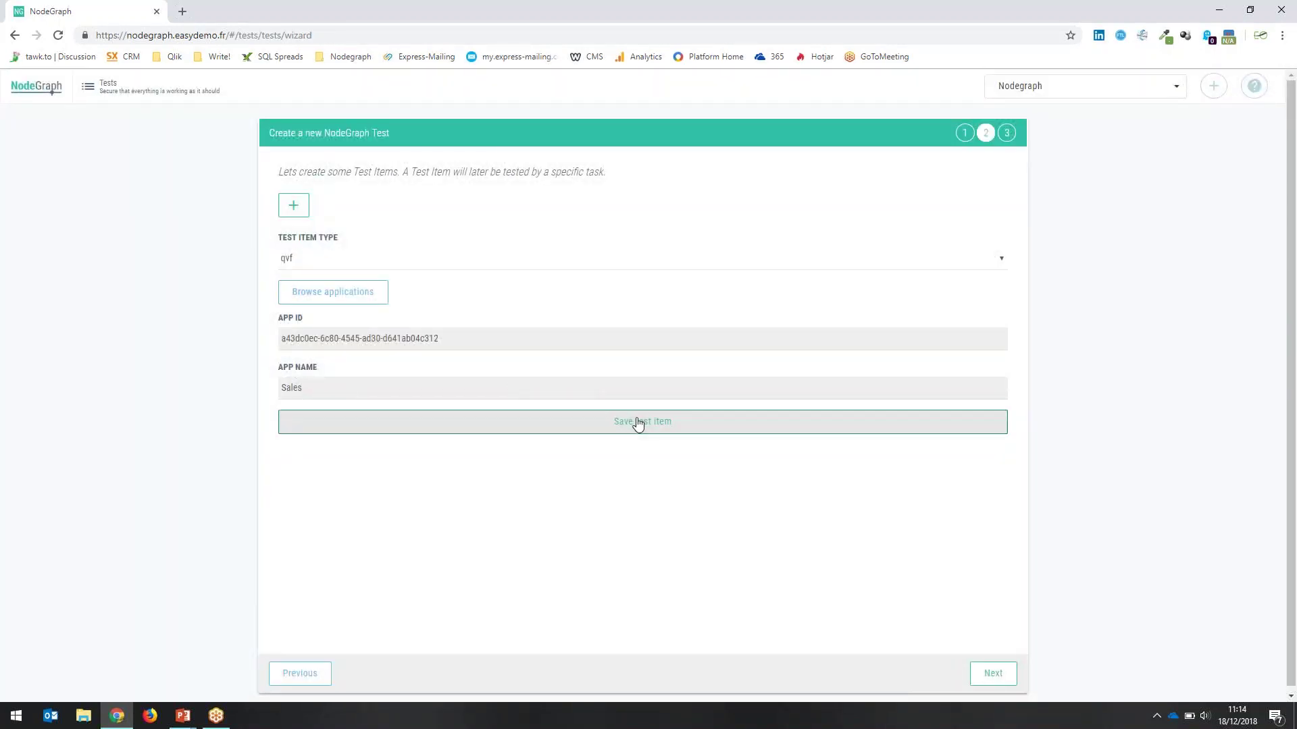
click(632, 430)
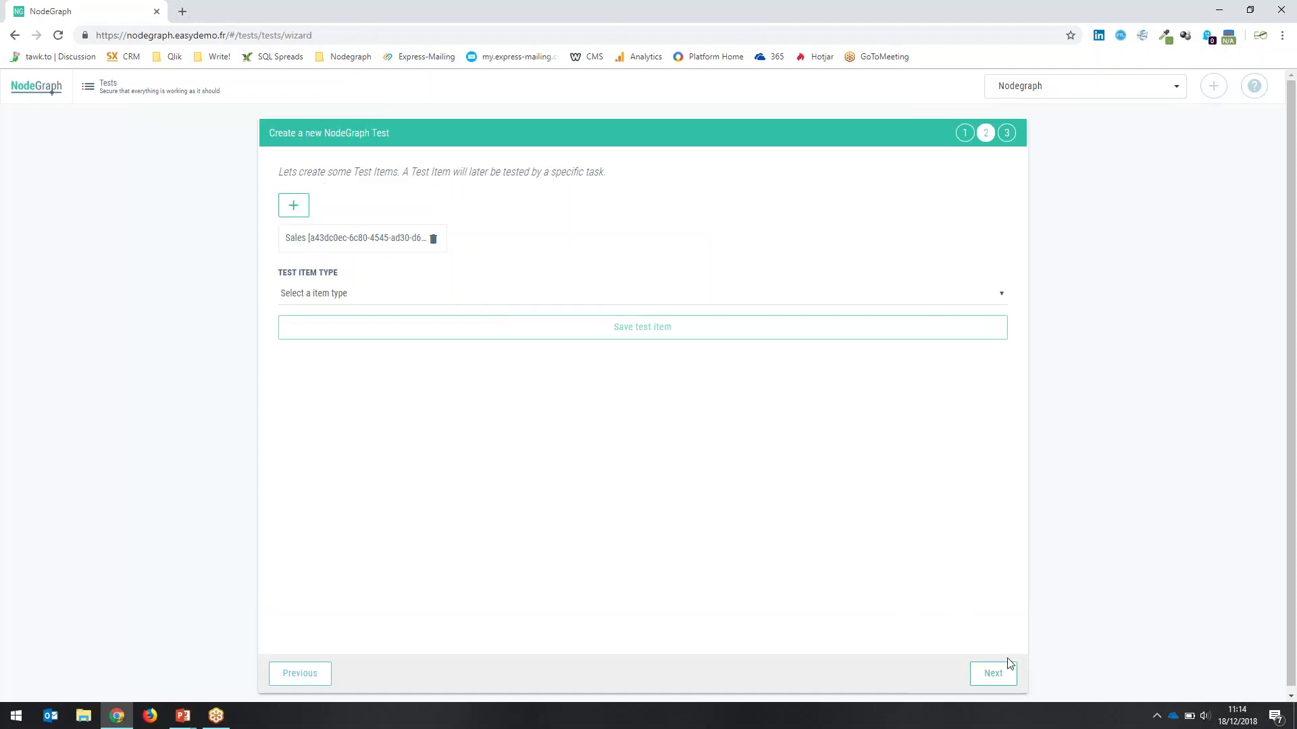
click(996, 674)
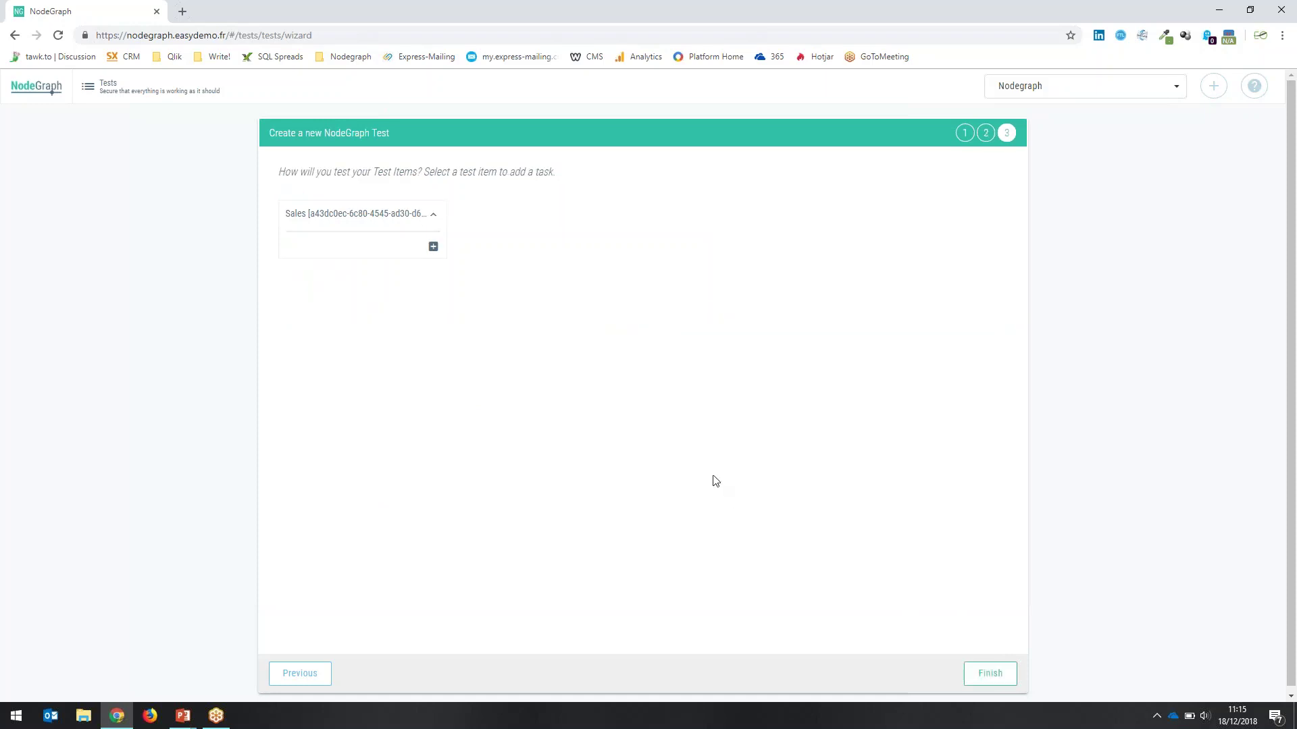
Add a test task of type qvf_expr to the Sales test item
click(432, 247)
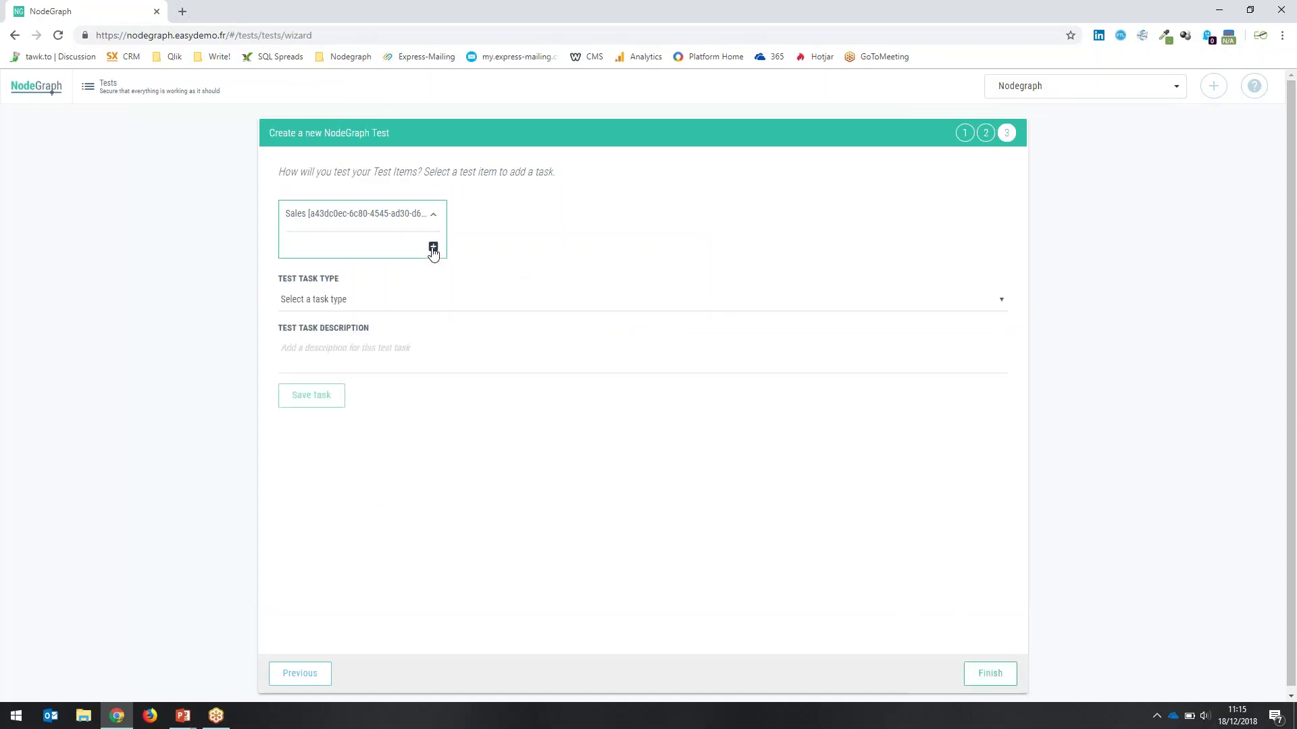
click(349, 301)
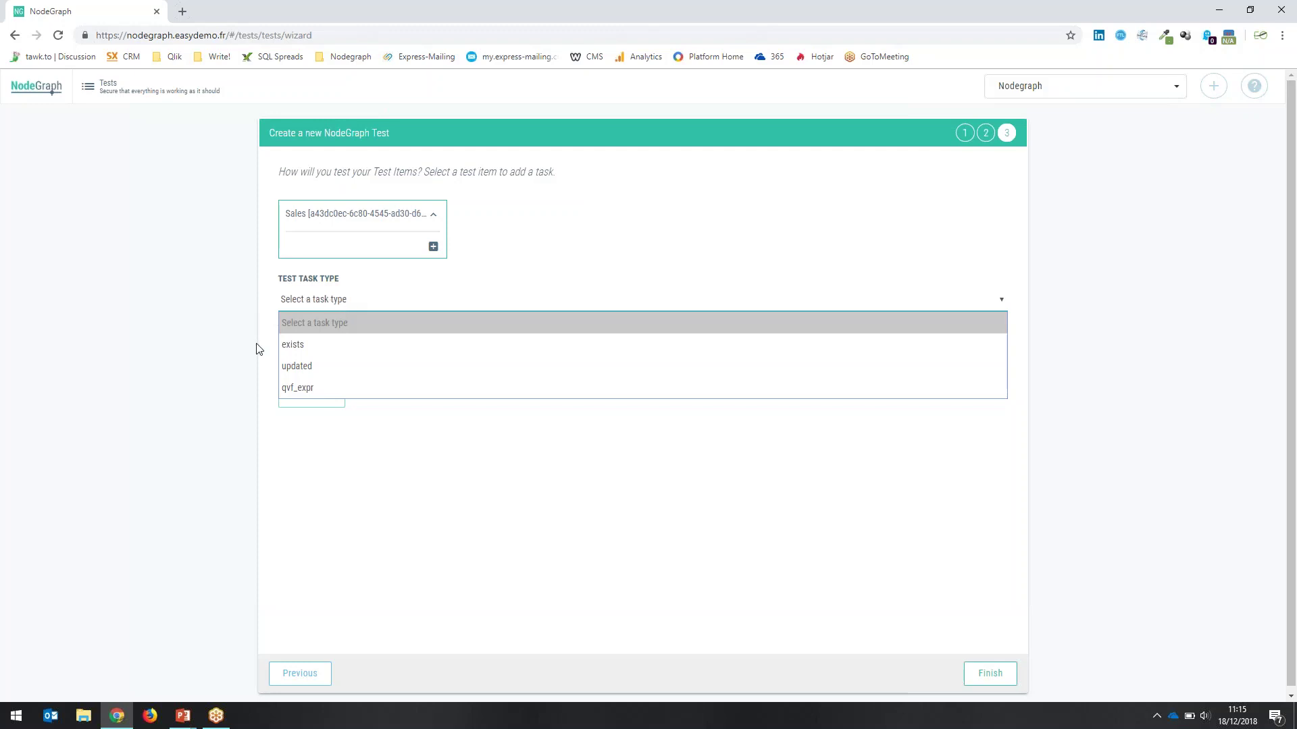
click(292, 387)
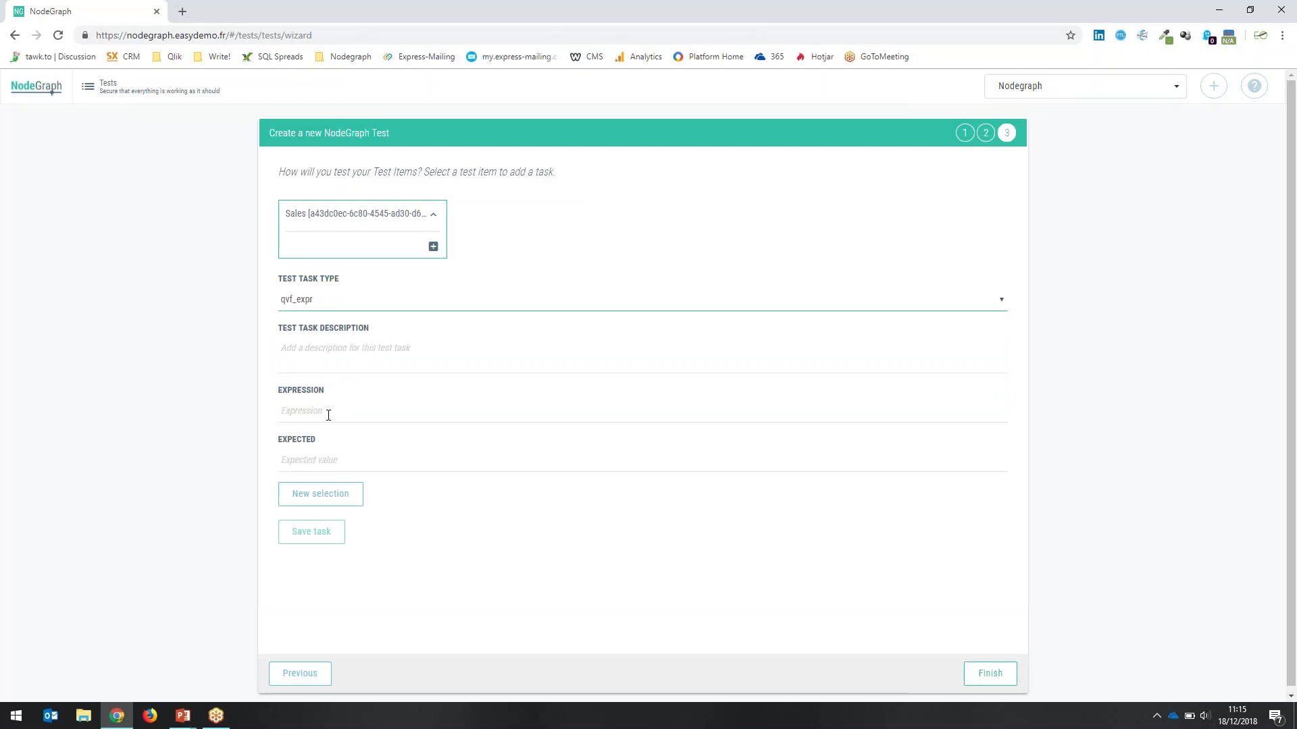
Enter the test expression "Sum(CA)<1000 or Sum(CA)>500" for the task
click(318, 429)
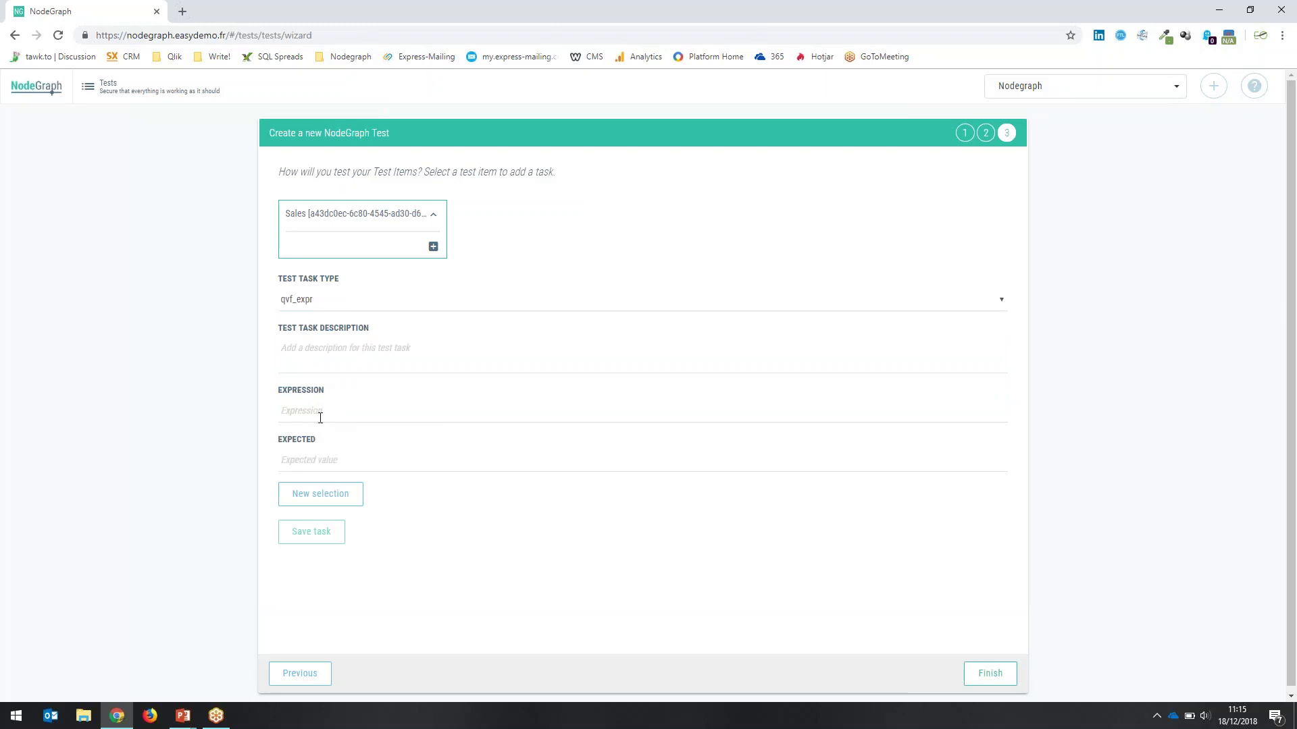
click(320, 415)
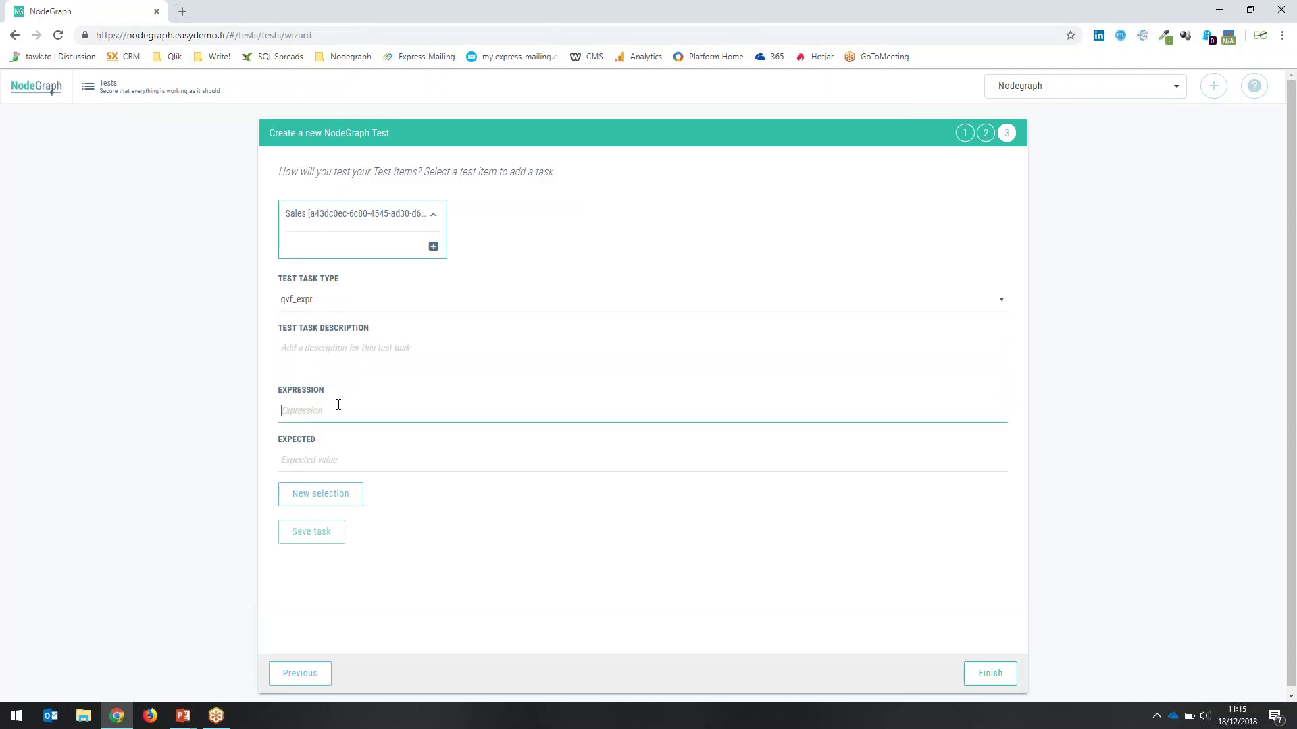
text(SUm)
key(BackSpace)
key(BackSpace)
text(um(CA)<1000 or)
drag(280, 410, 315, 410)
key(ctrl+c)
click(369, 412)
key(ctrl+v)
key(BackSpace)
text(>500)
Set the expected value of the test expression to 0
click(399, 455)
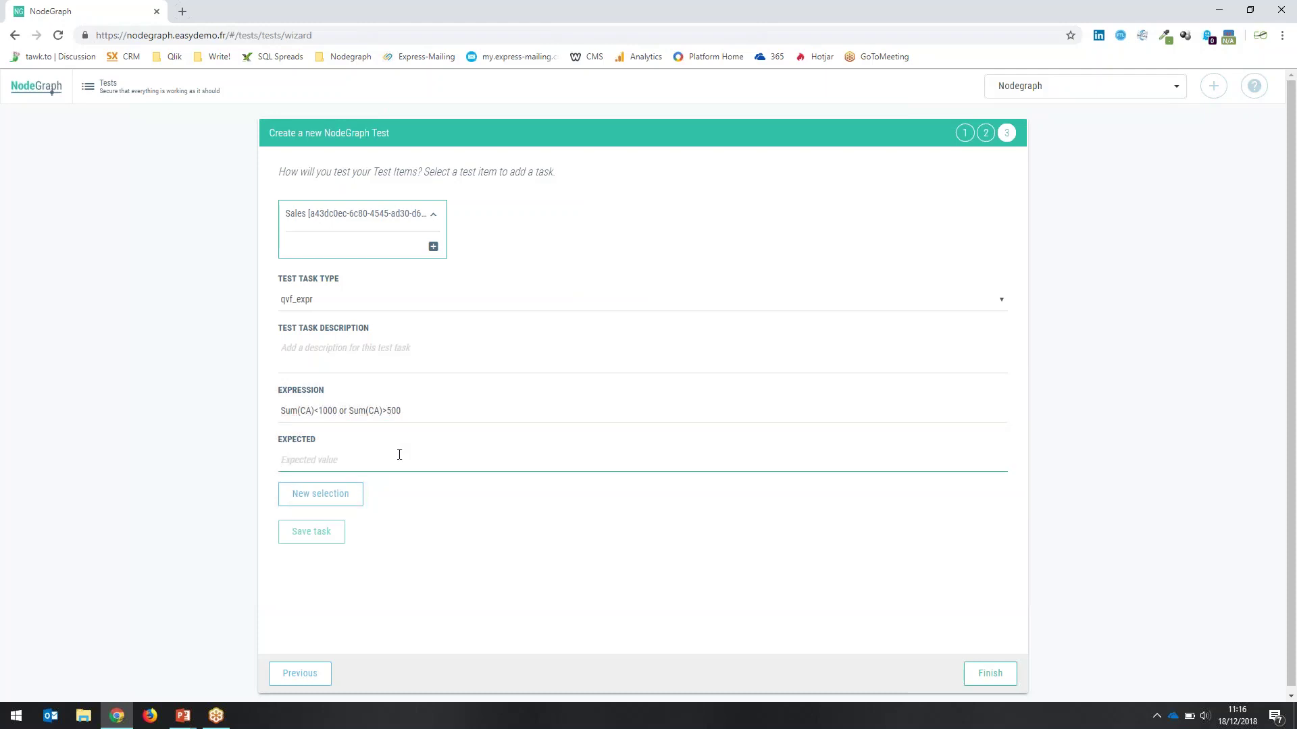
text(à)
key(BackSpace)
text(0)
Reuse the expression text as the task description, save the task, and finish creating the test case
triple_click(359, 411)
key(ctrl+c)
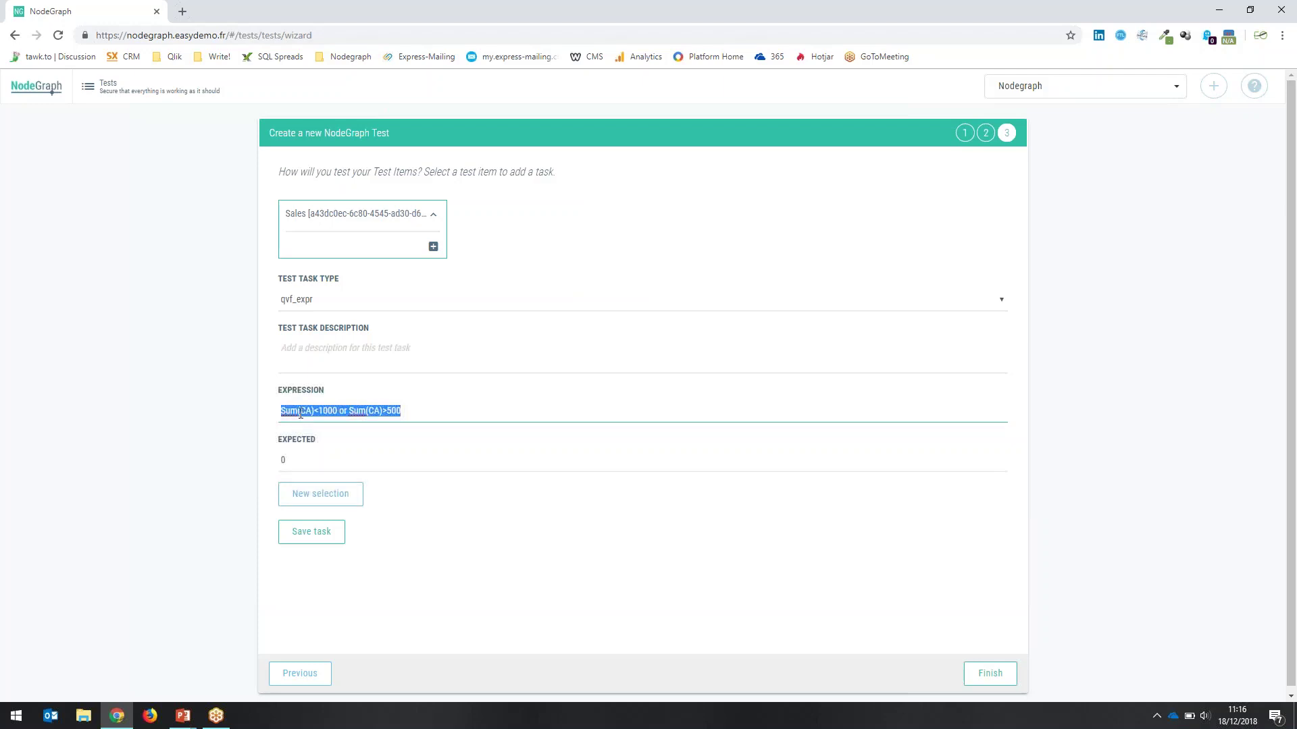
click(321, 346)
key(ctrl+v)
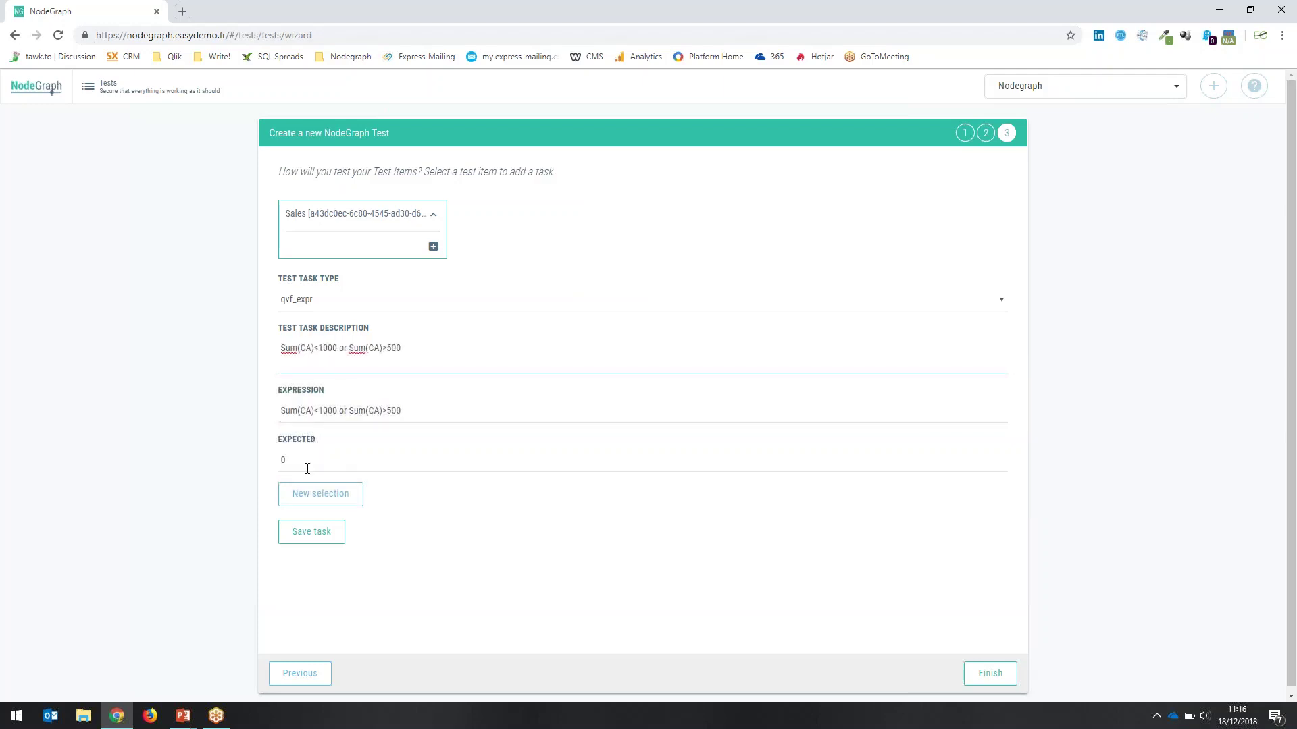
click(312, 534)
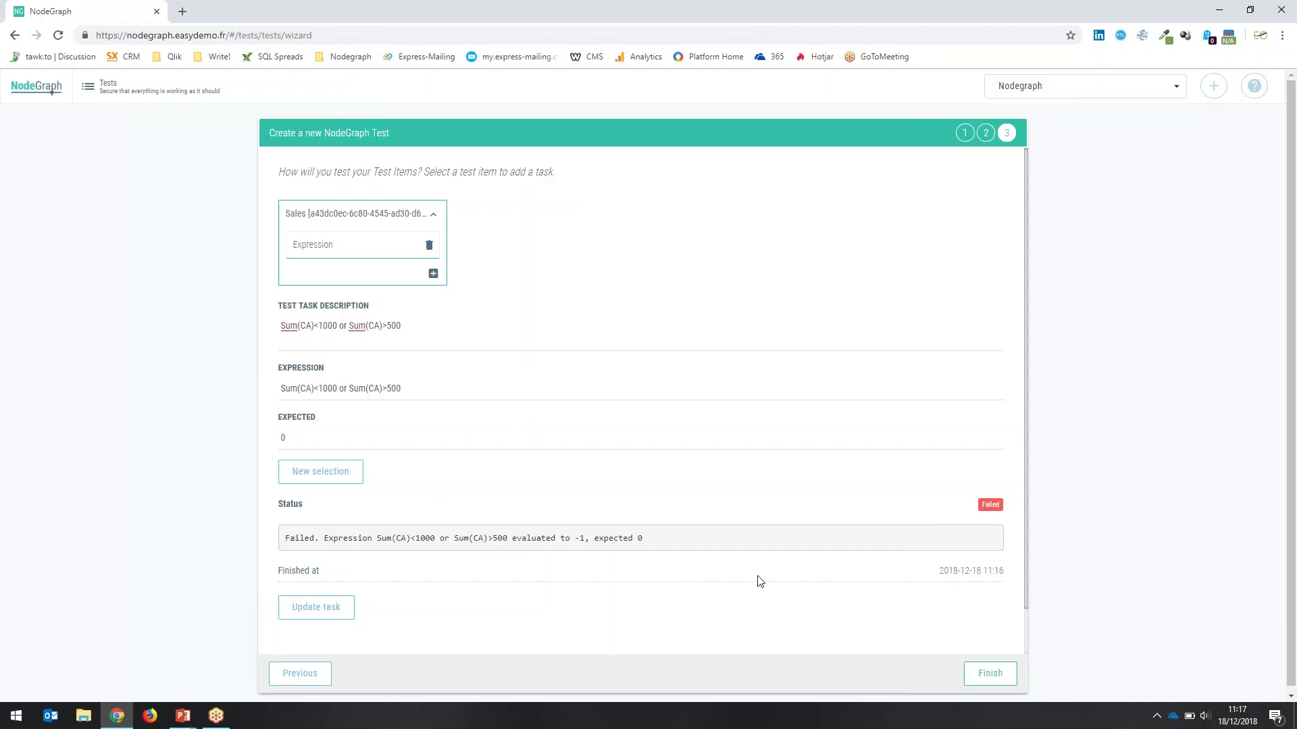
click(992, 674)
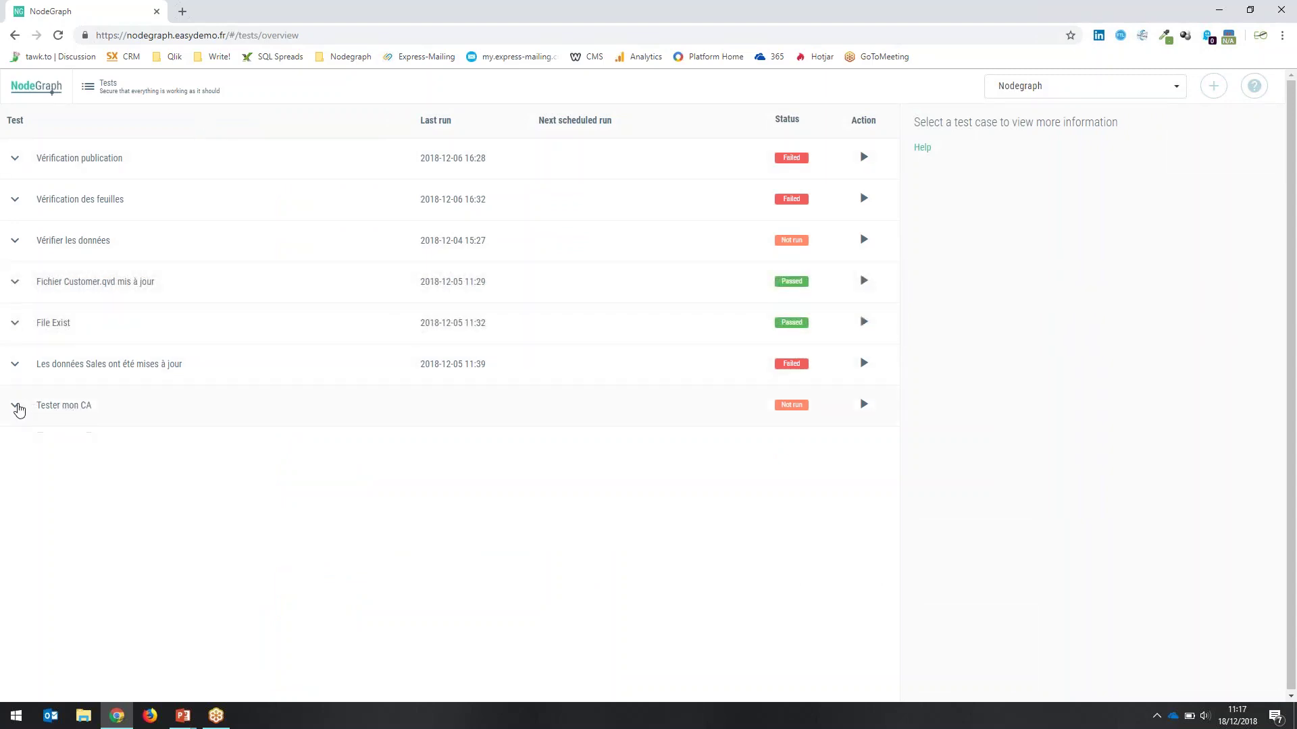
Expand the Tester mon CA test case down to its Sales expression task and run it
click(18, 405)
click(54, 444)
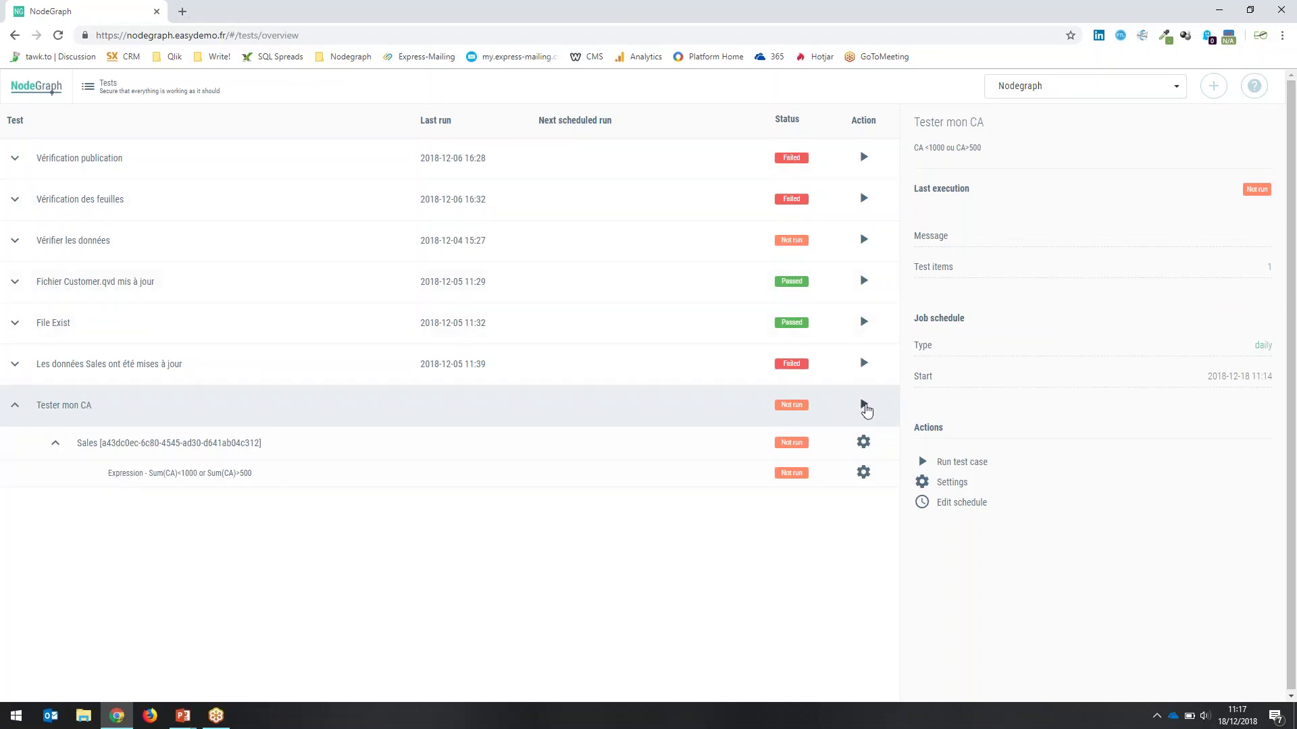
click(864, 405)
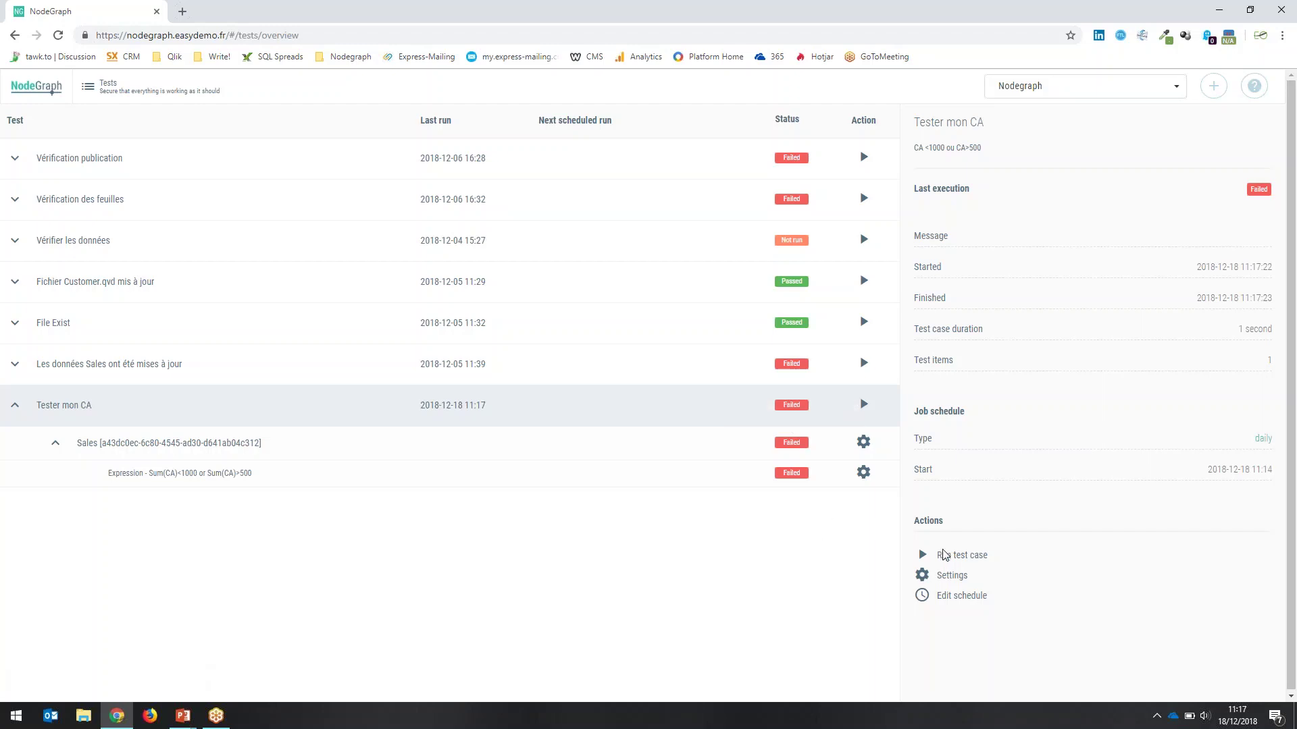
Examine the schedule settings of the Tester mon CA test case, including the Weekly options, without saving
click(970, 602)
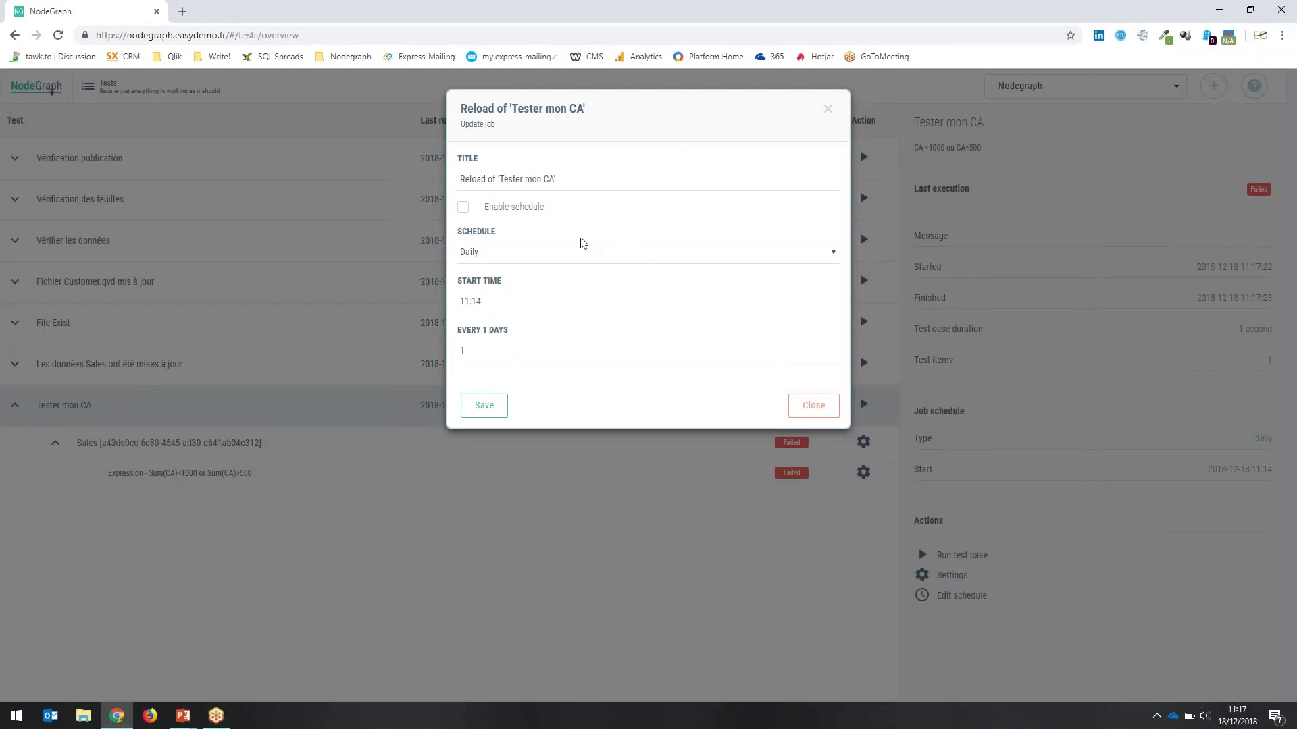
click(524, 257)
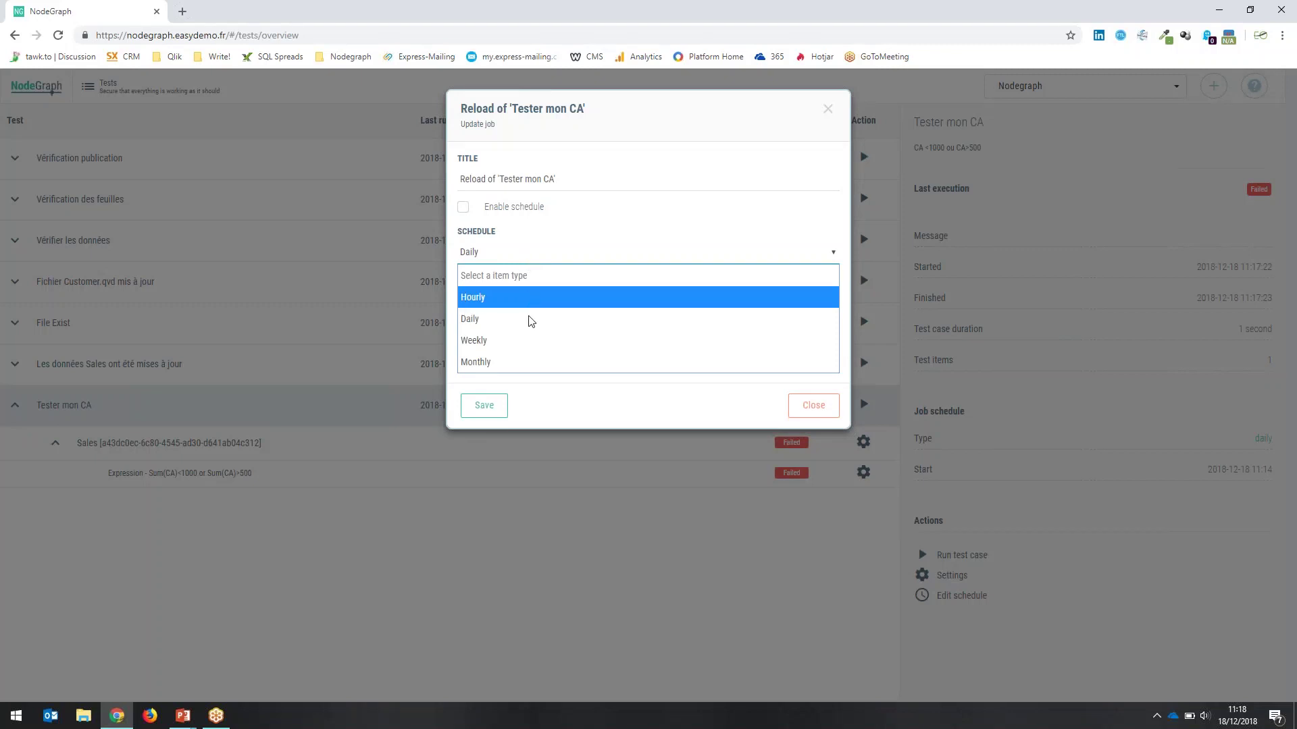
click(533, 339)
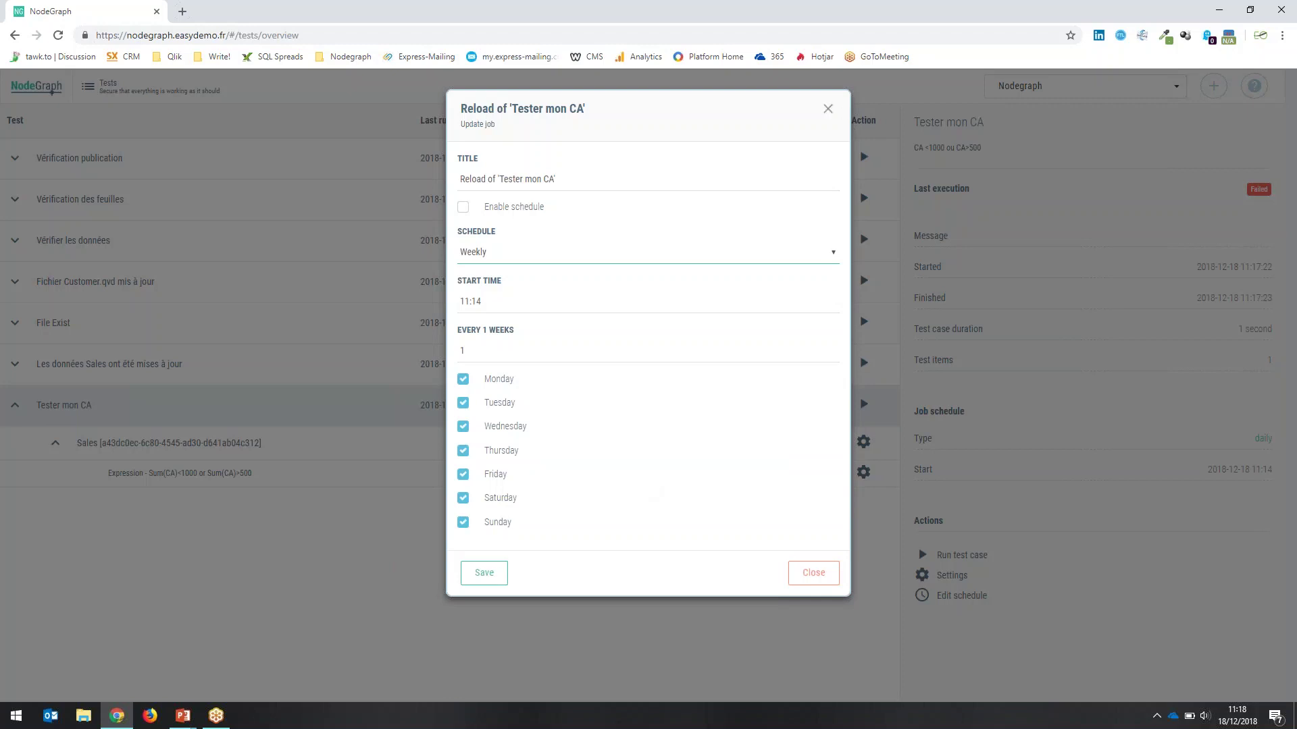
click(828, 109)
Open the Dependency Explorer from the NodeGraph home page and show the test results on the lineage nodes
click(33, 91)
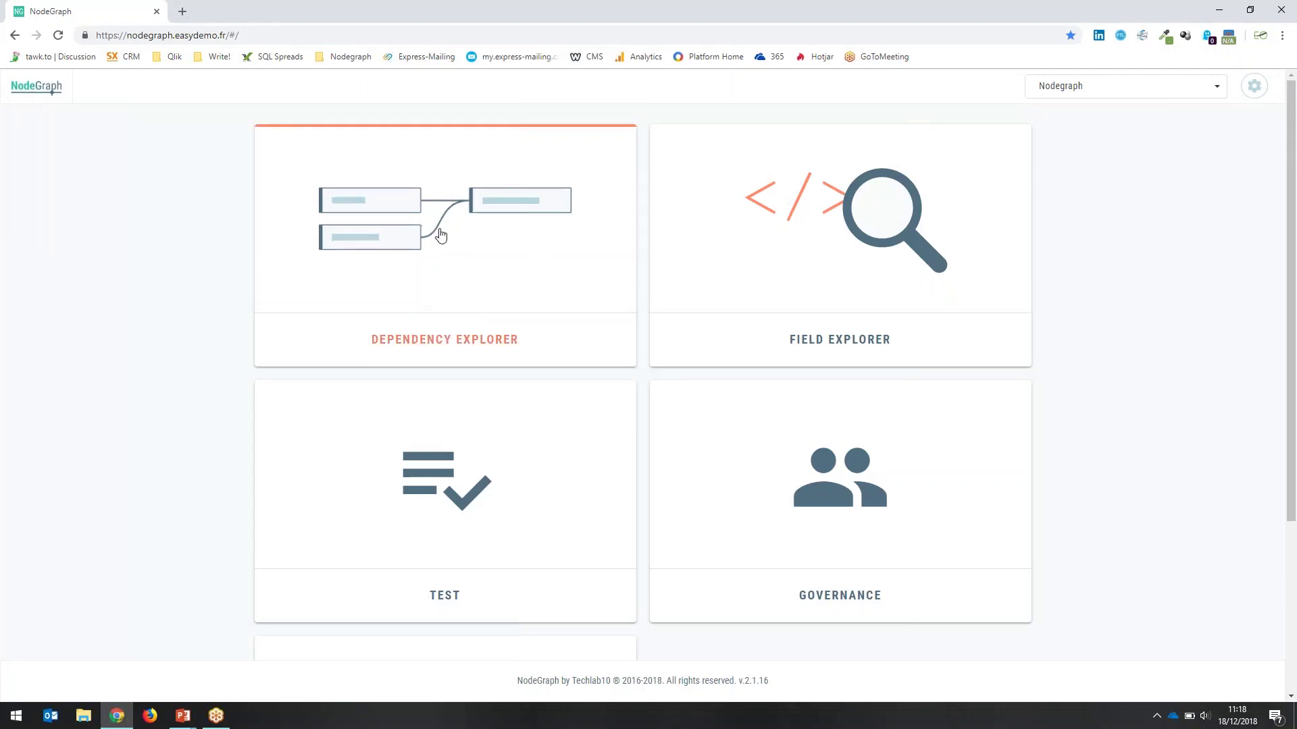
click(541, 249)
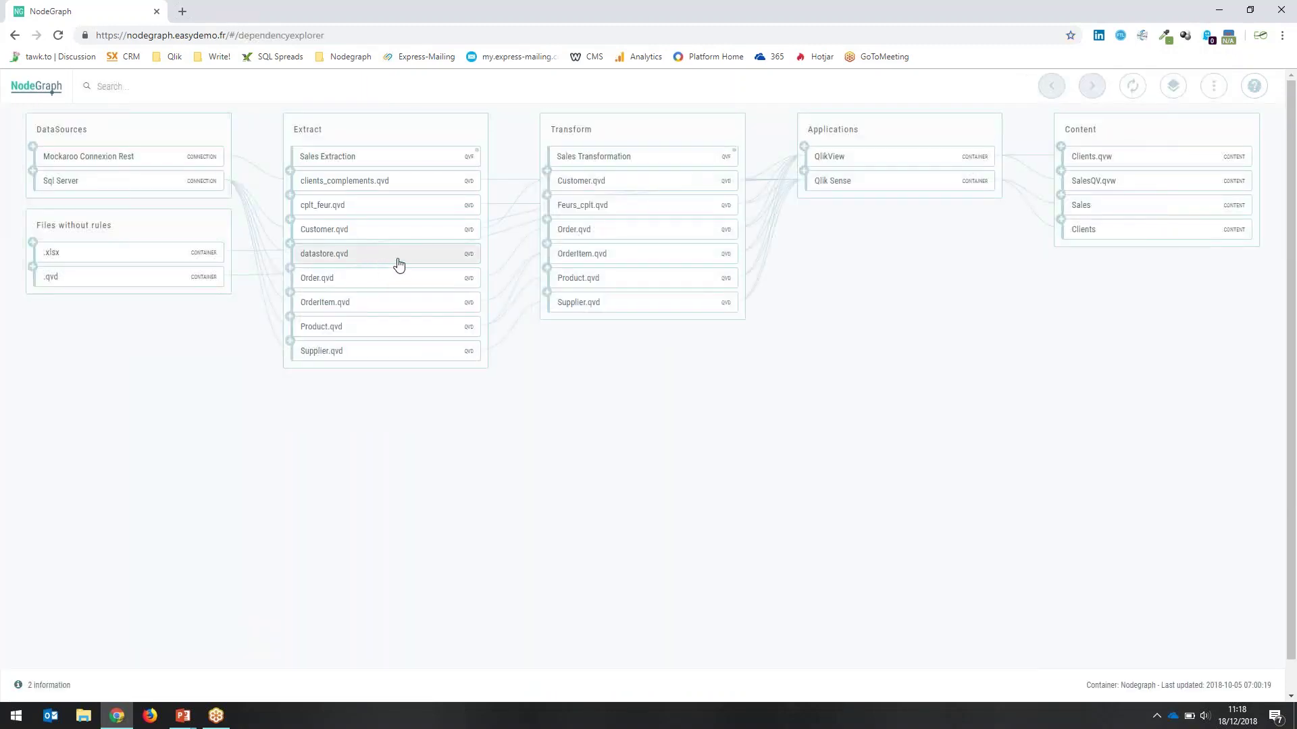
right_click(413, 263)
mouse_move(480, 329)
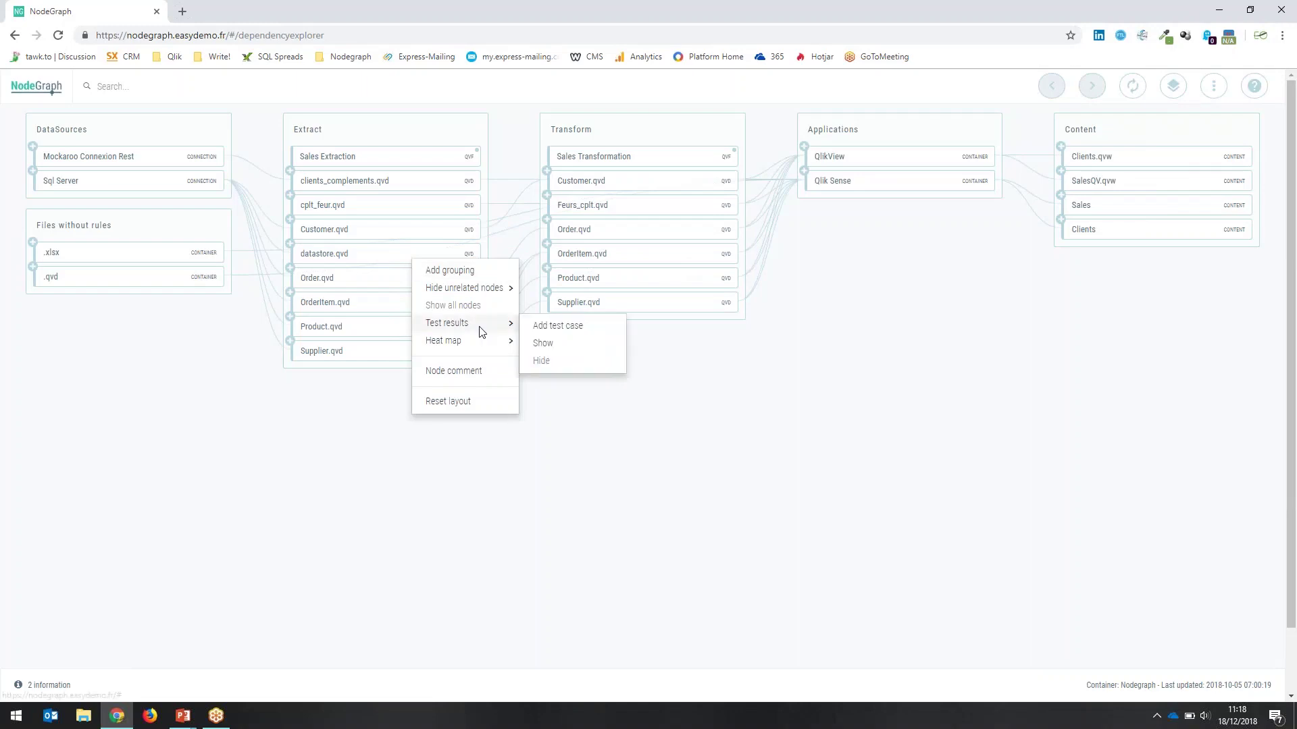
click(544, 344)
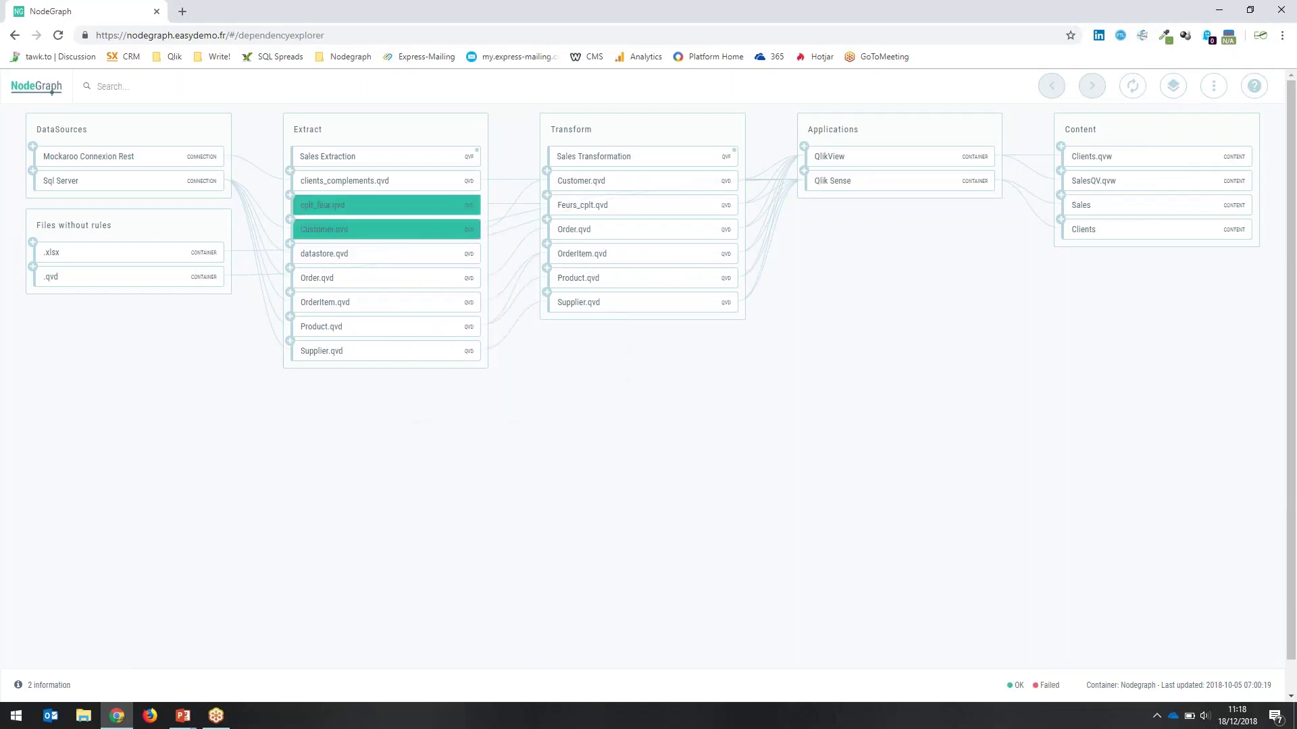
From the home page, open the Governance area and run the report on QVDs with an incoming link but NO outgoing links
mouse_move(403, 229)
click(35, 88)
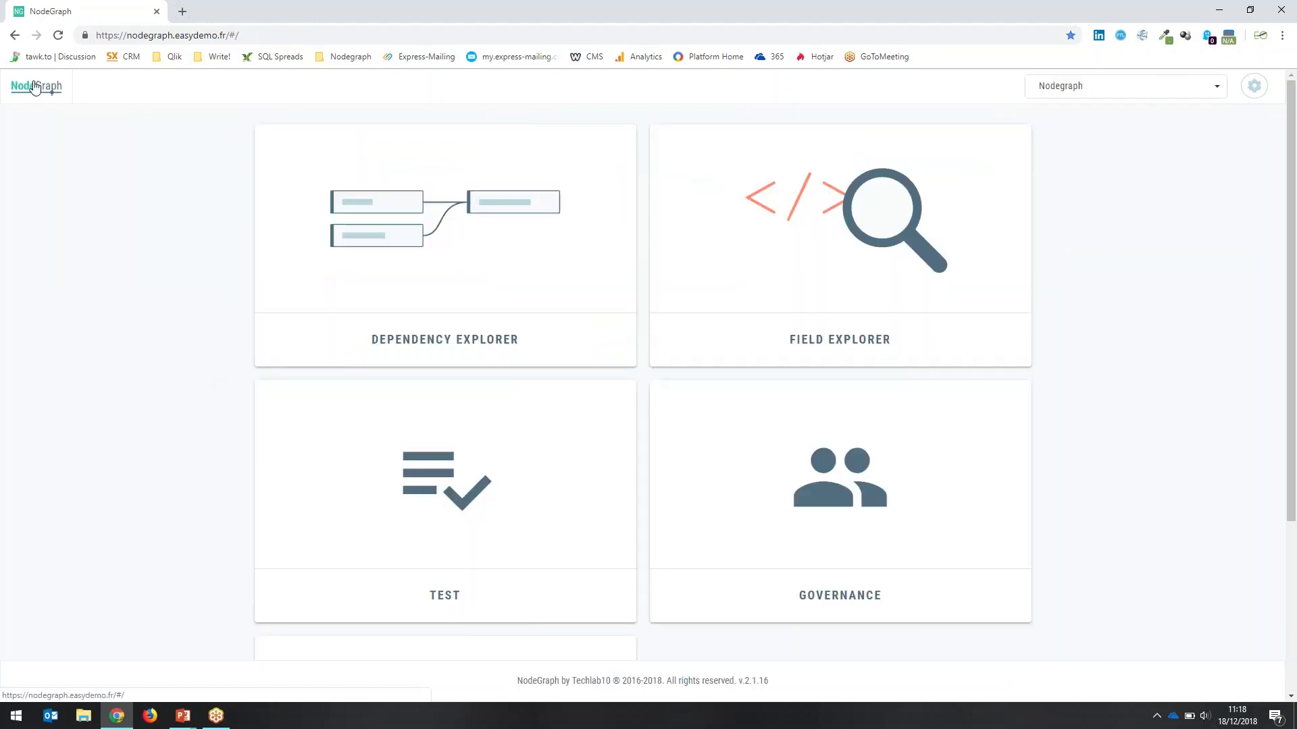
click(775, 490)
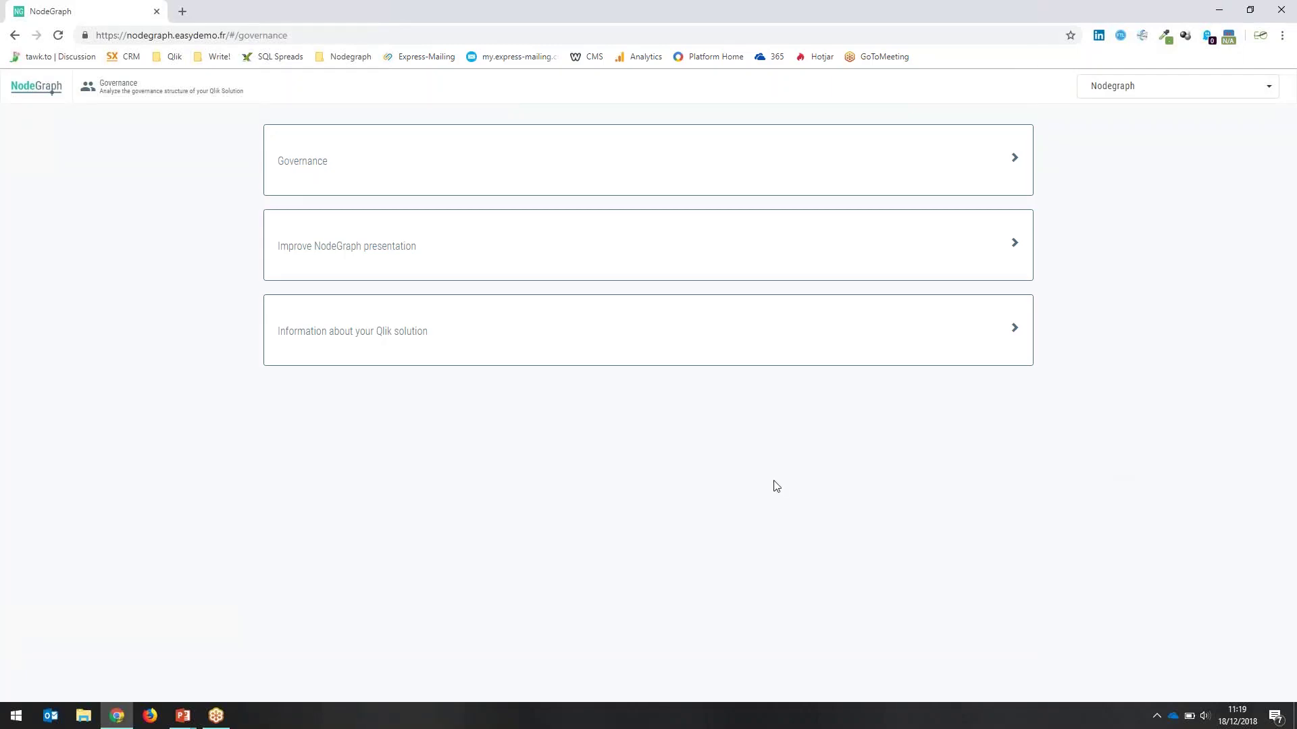
click(314, 165)
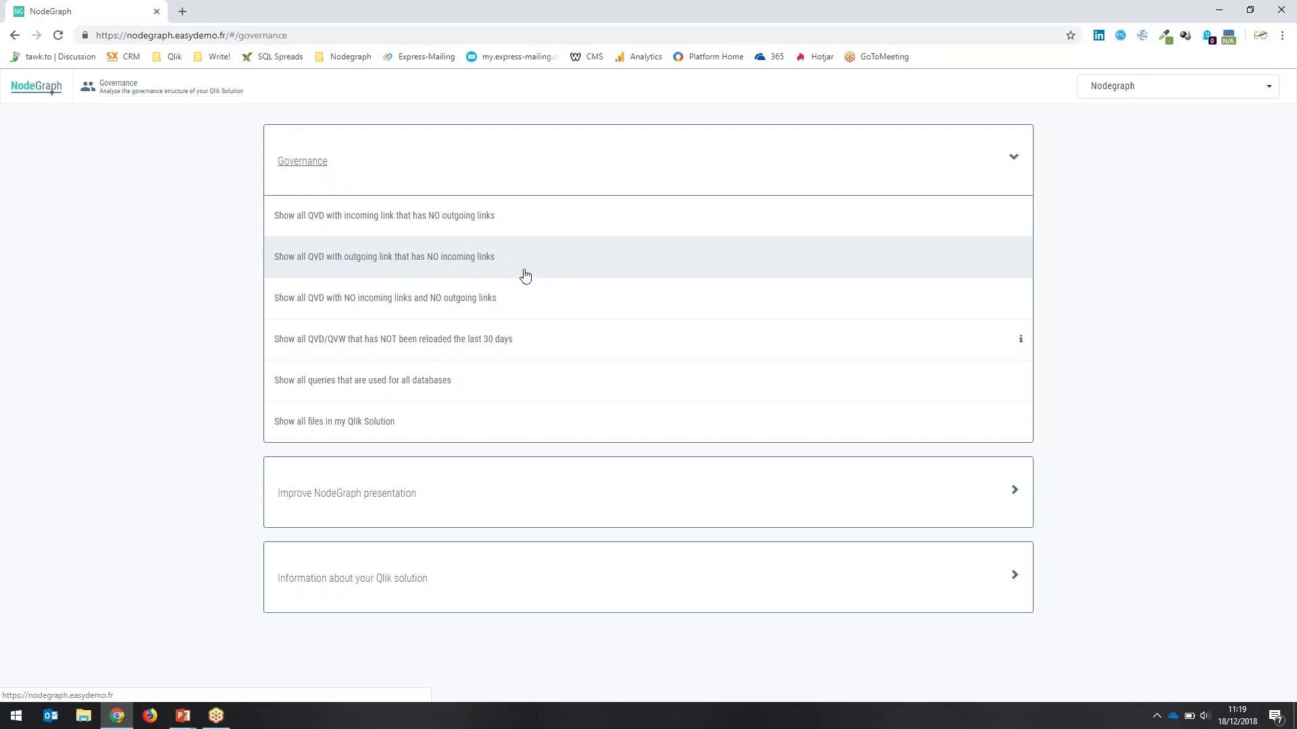
click(414, 217)
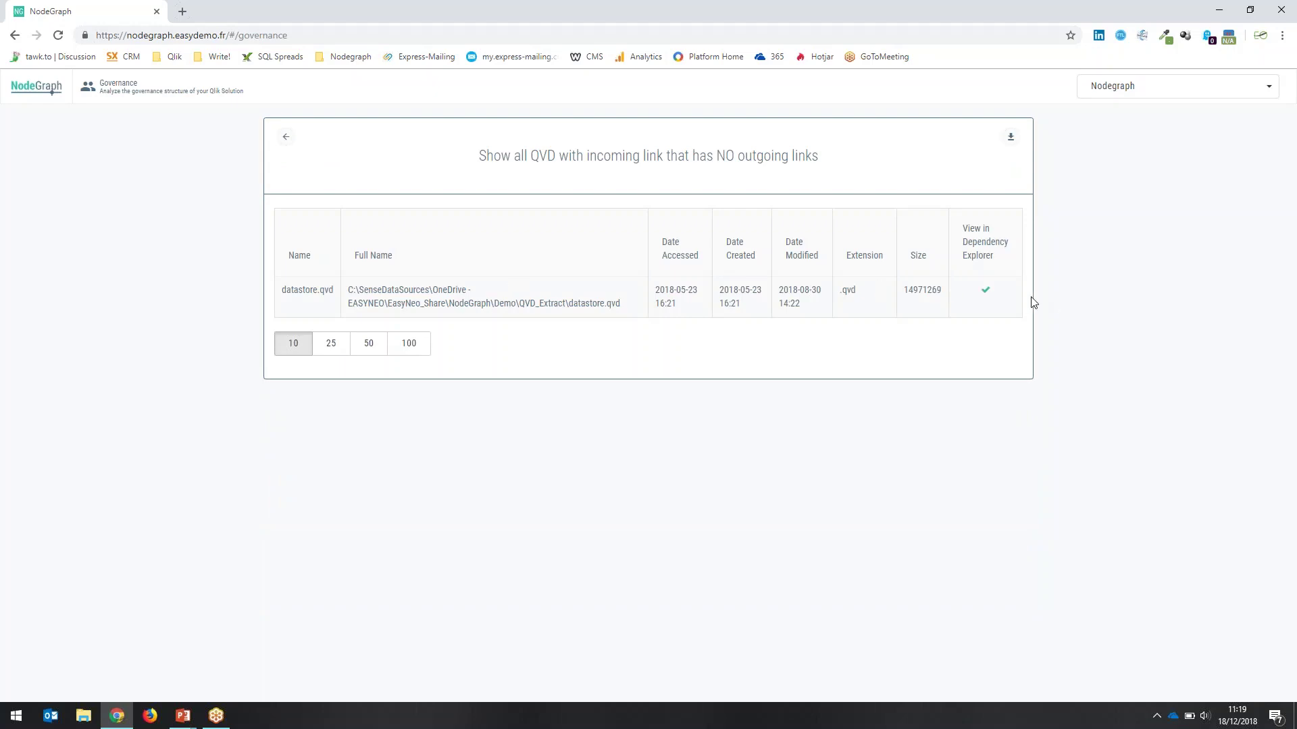
View datastore.qvd in the Dependency Explorer and expand Sql Server through FASTAPP, dbo and datastore down to the source query
click(987, 293)
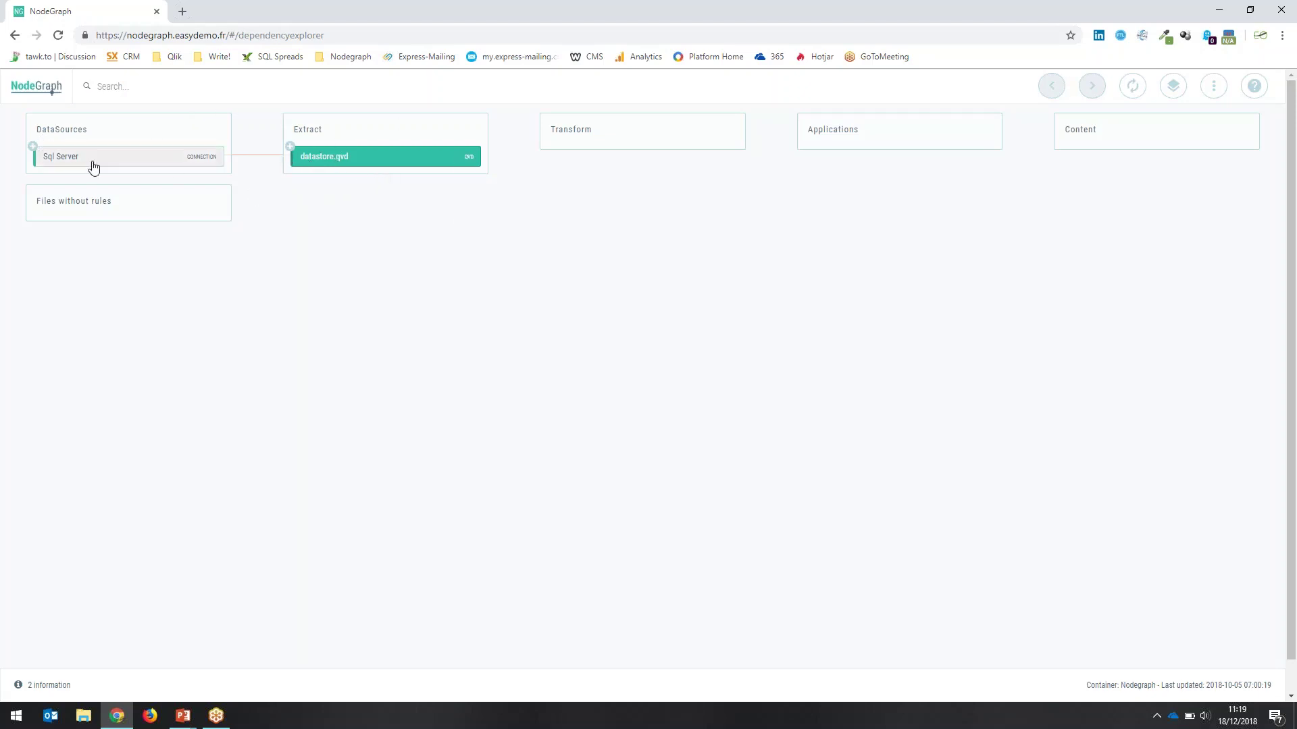
click(34, 148)
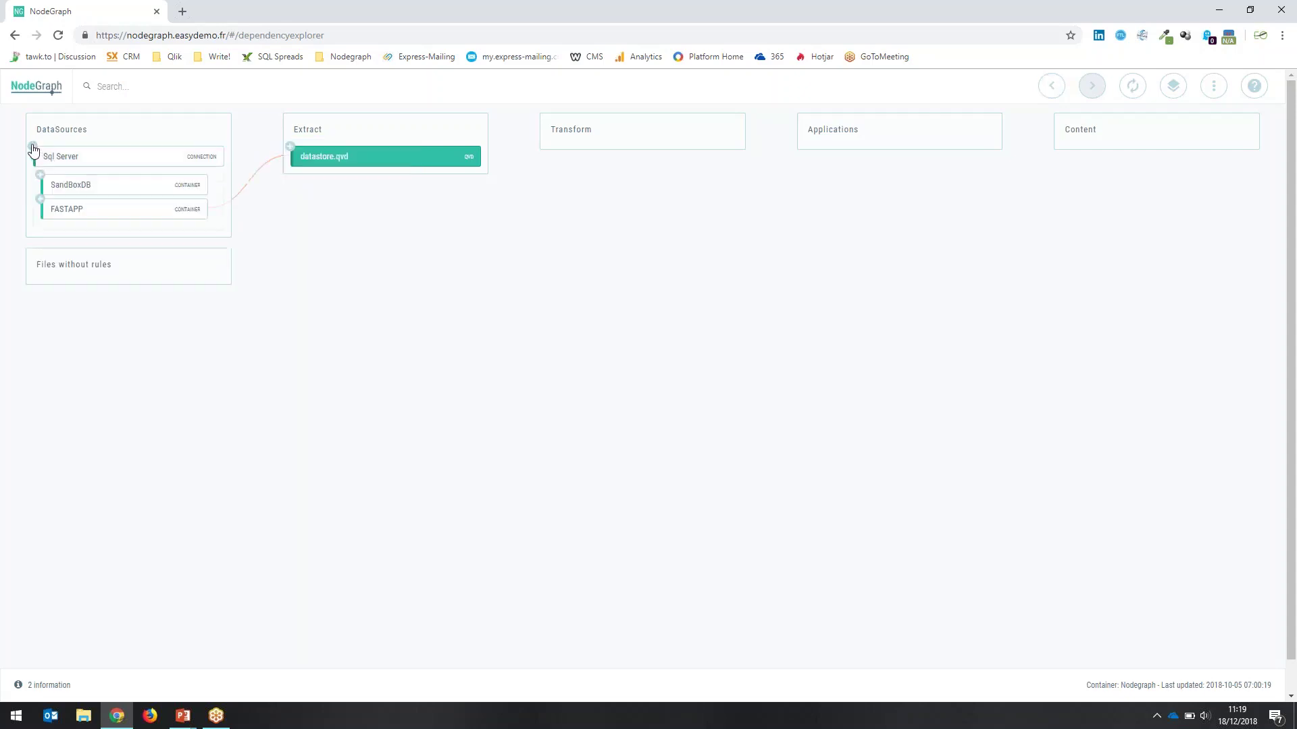
click(40, 201)
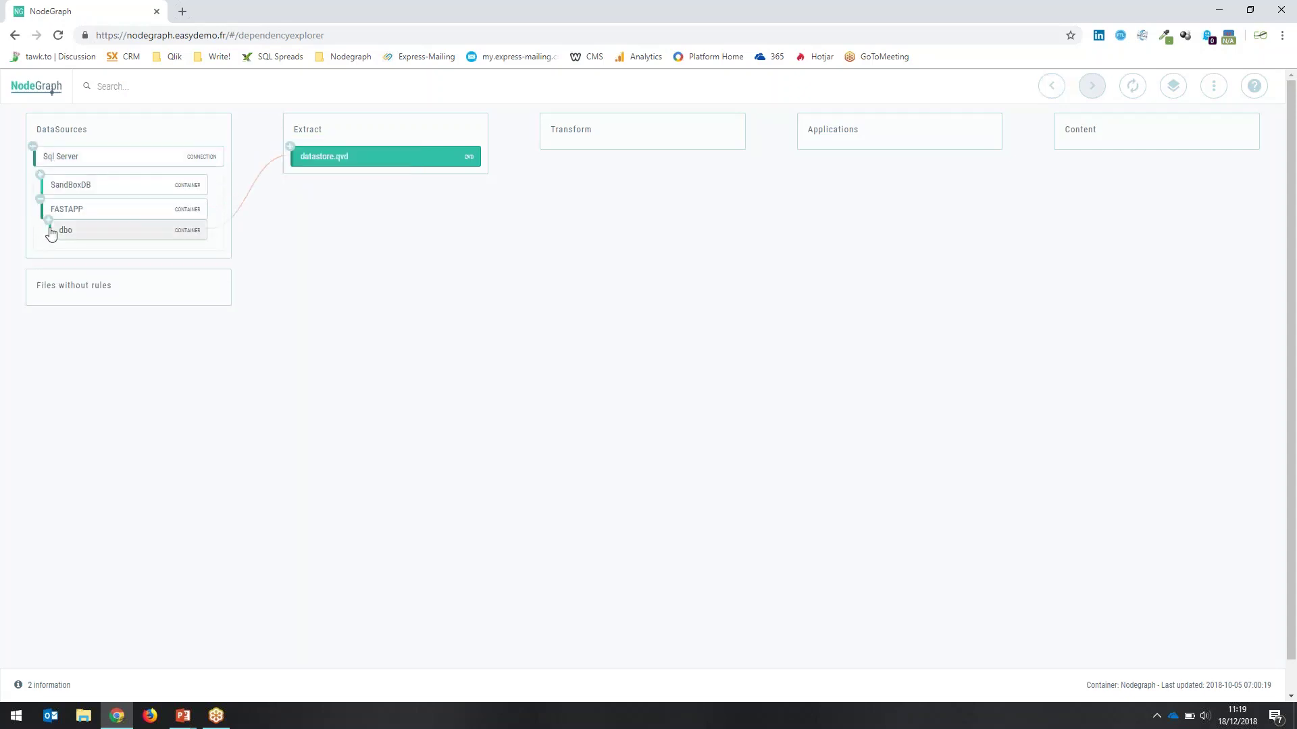
click(48, 221)
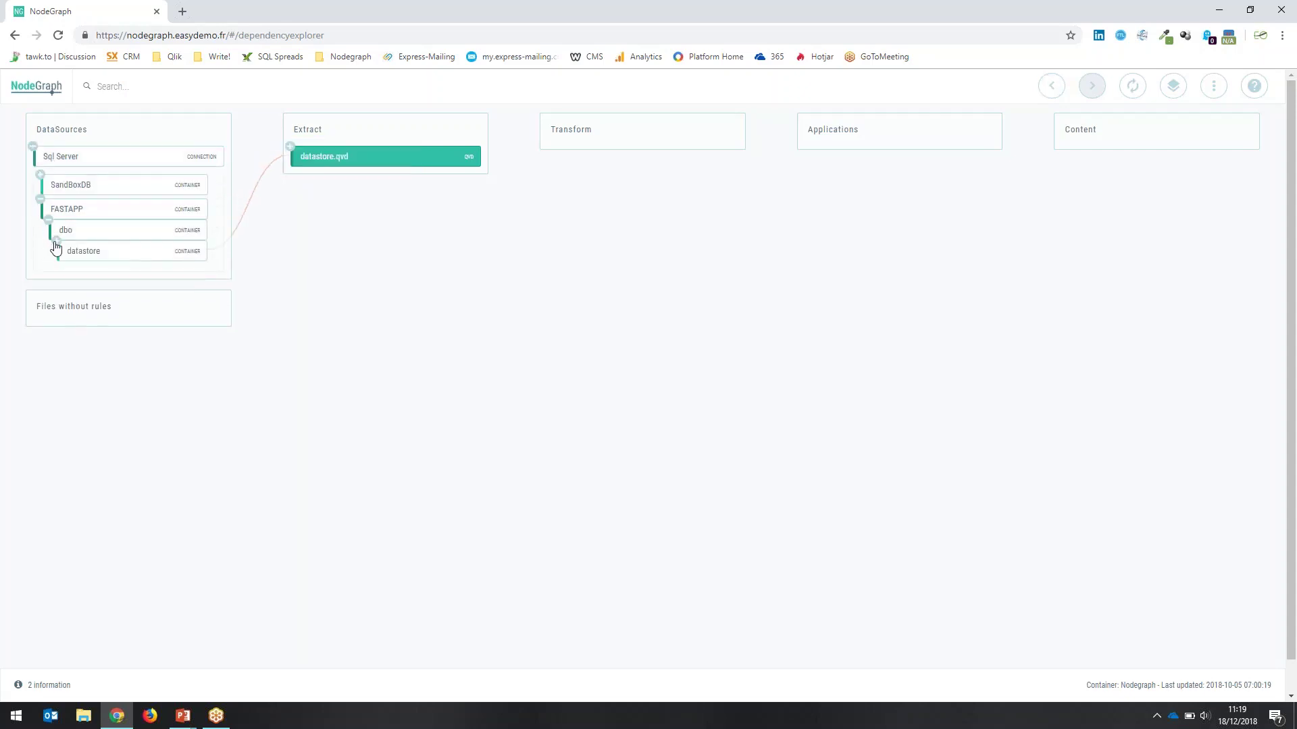
click(56, 242)
mouse_move(166, 280)
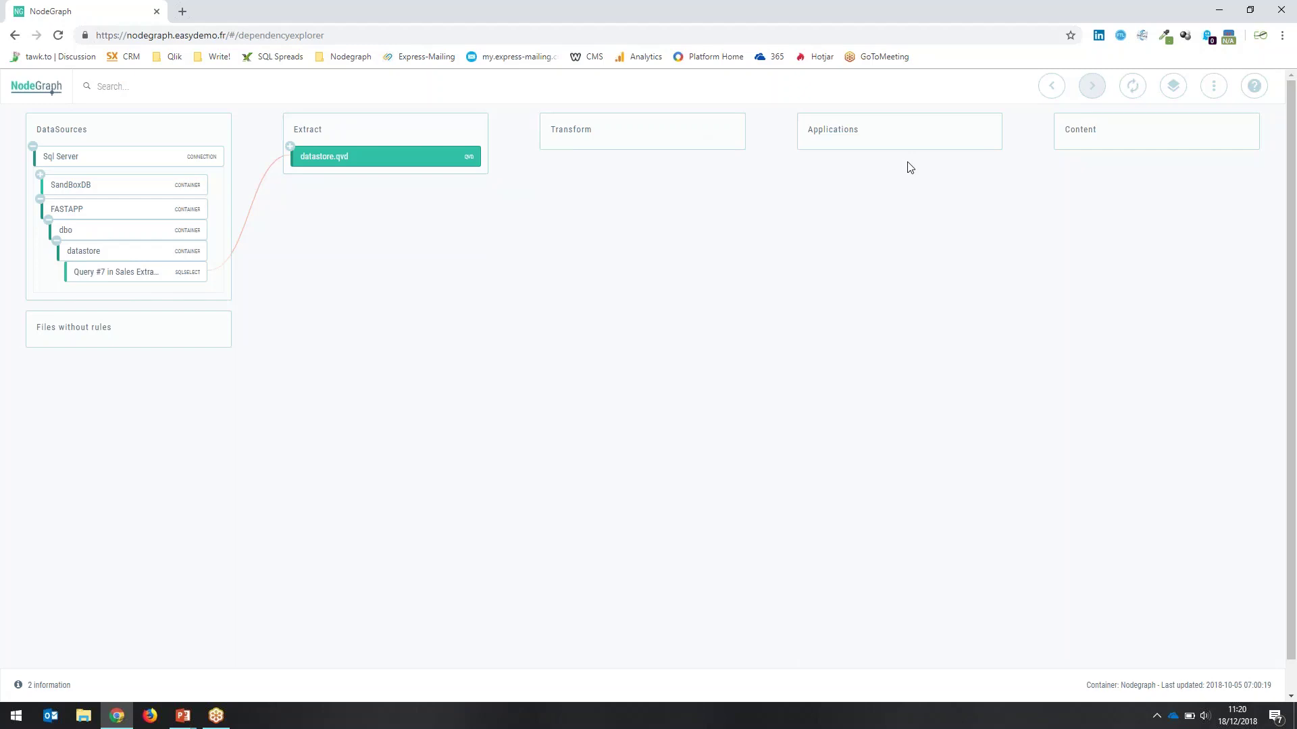
Return to the Governance reports and list all QVDs with an outgoing link that have NO incoming links
click(49, 89)
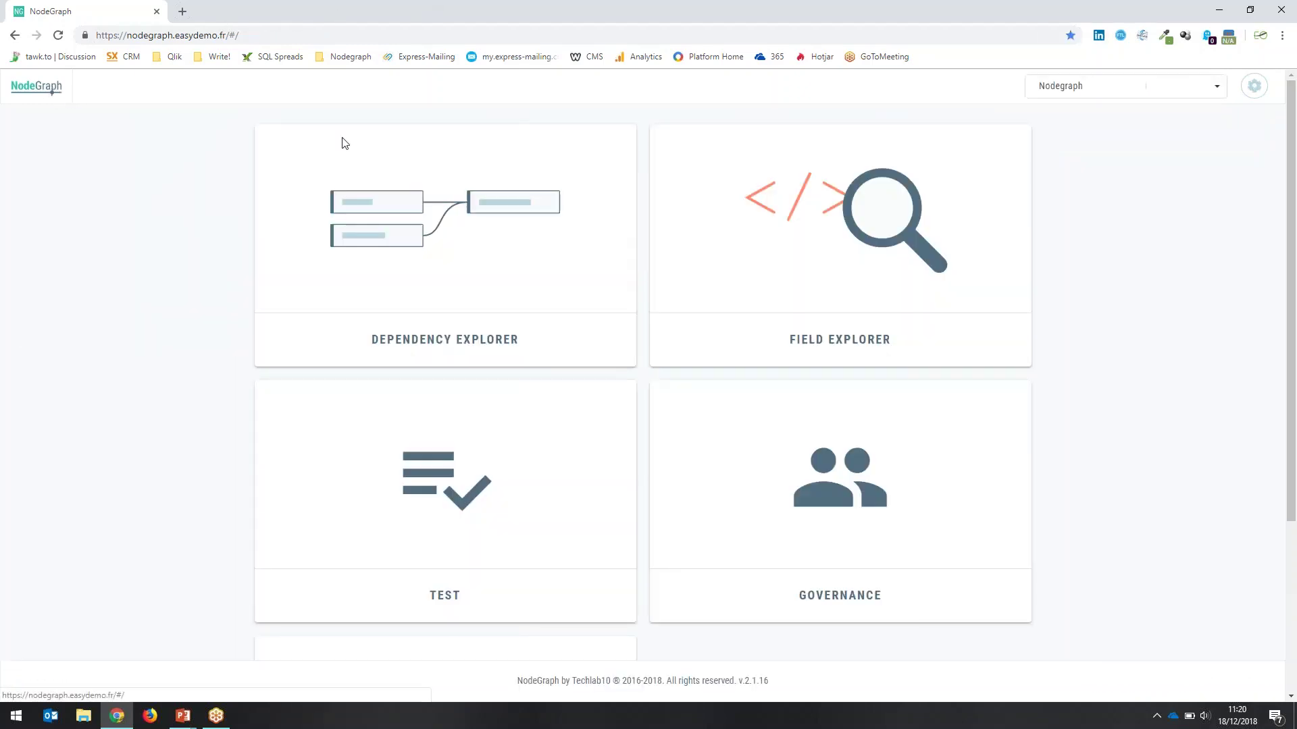
click(846, 467)
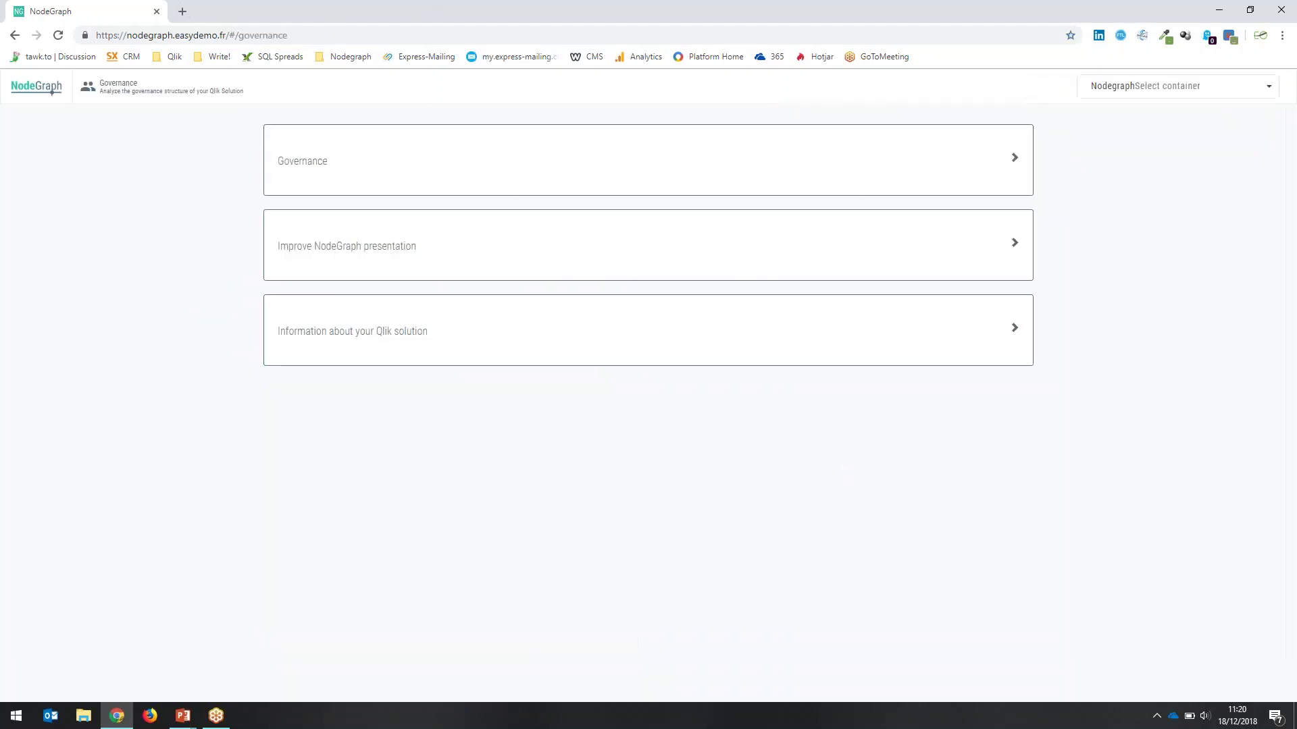
click(308, 166)
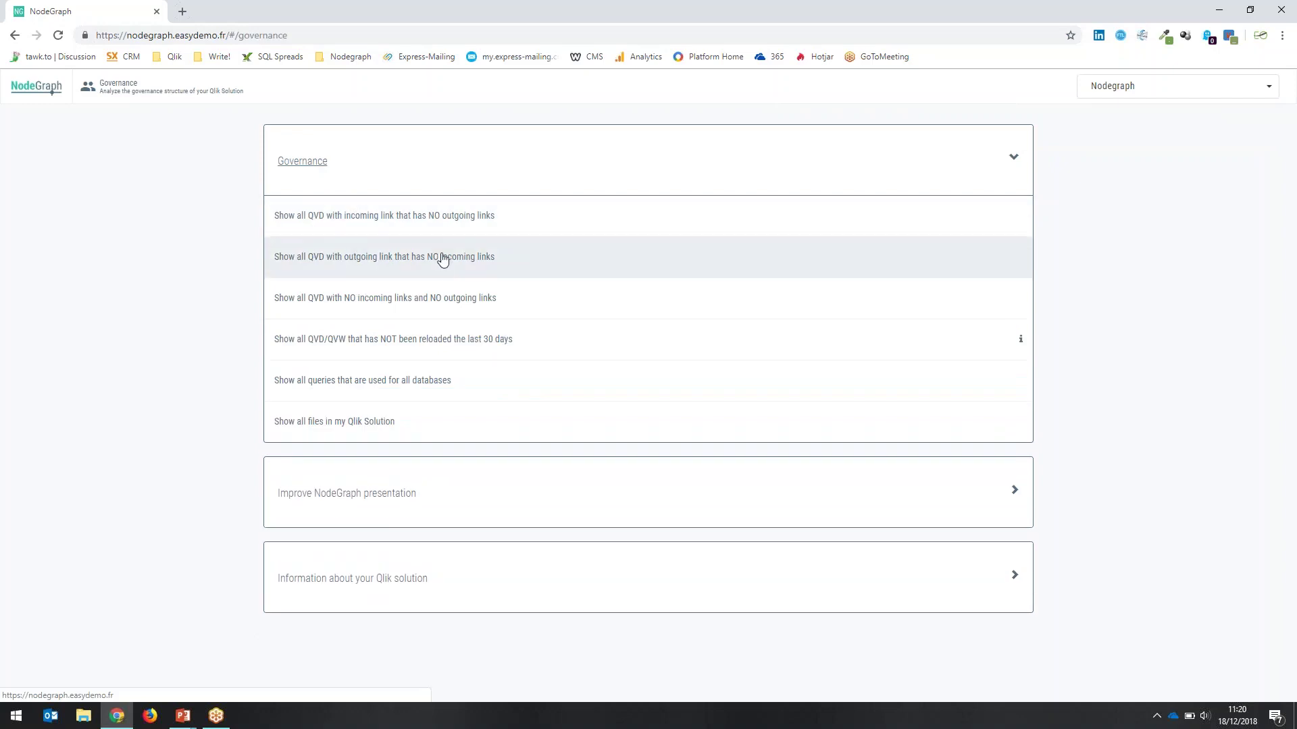
click(356, 263)
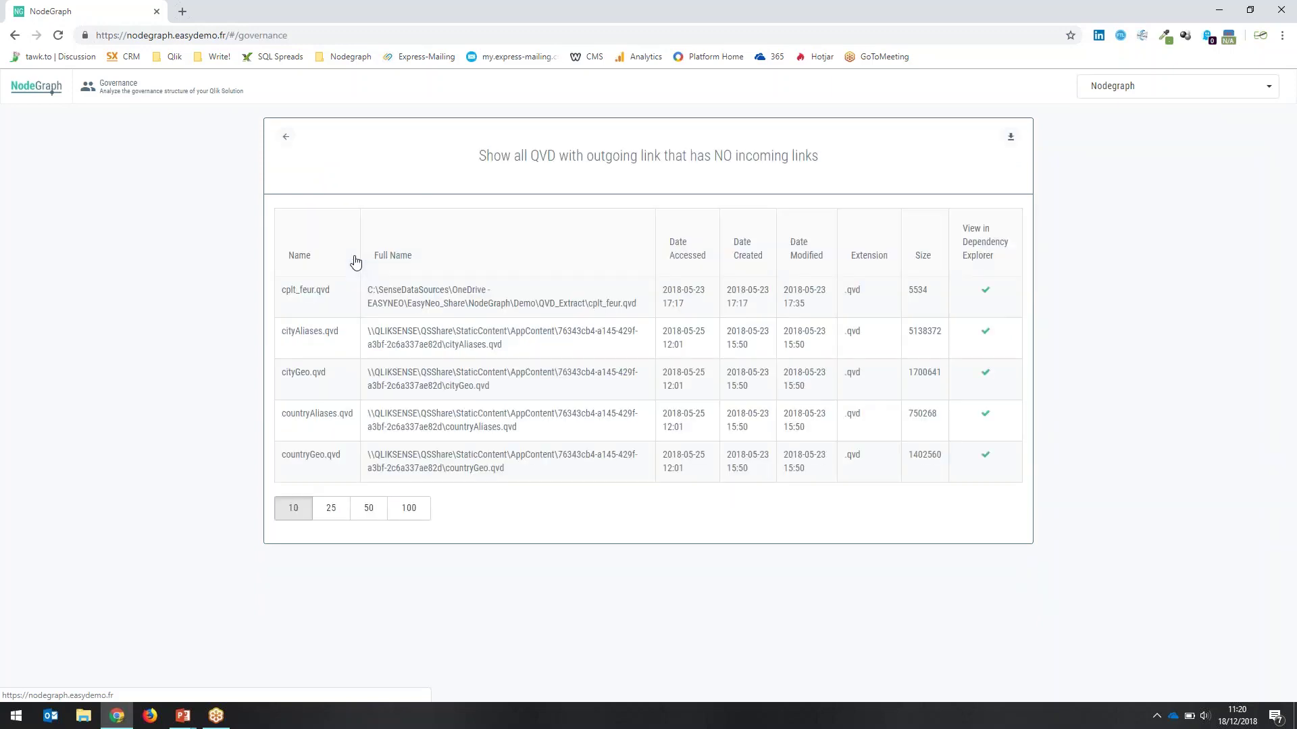
View cplt_feur.qvd in the Dependency Explorer and expand the QlikView and Qlik Sense applications, including the SalesQV.qvw tables
click(985, 291)
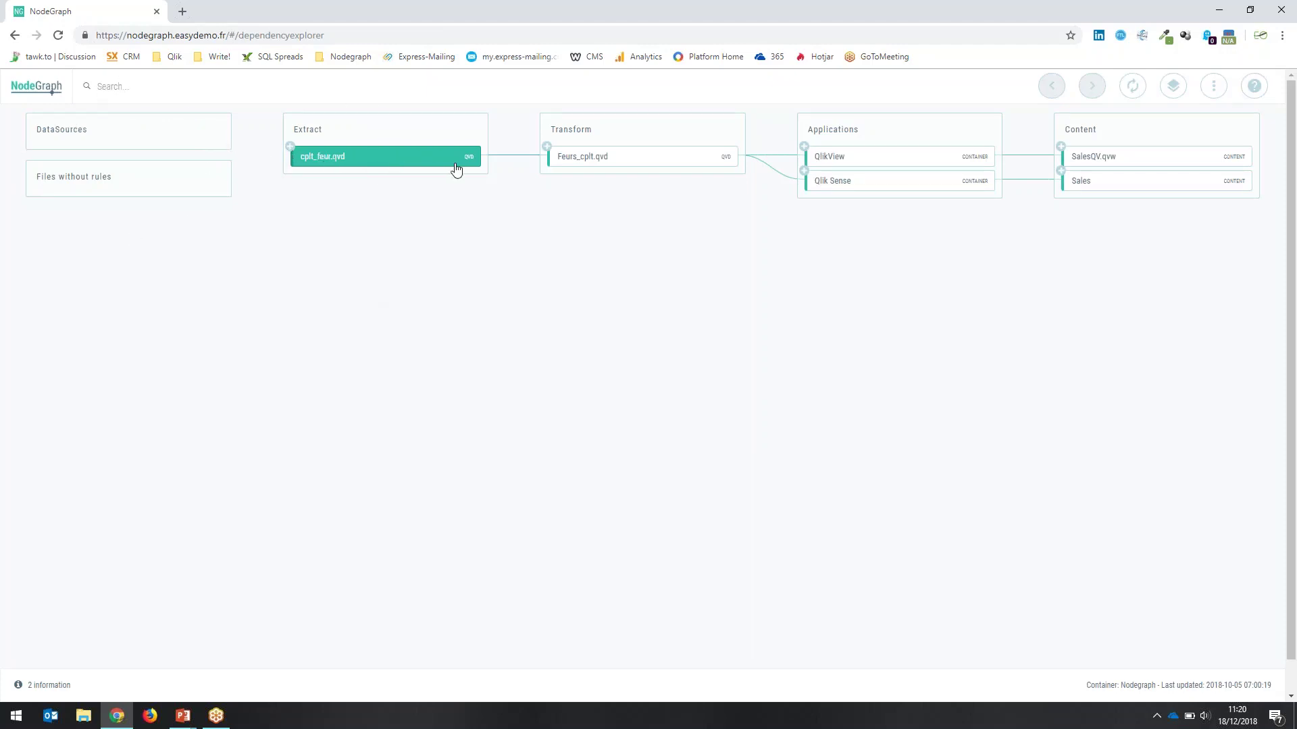
click(805, 148)
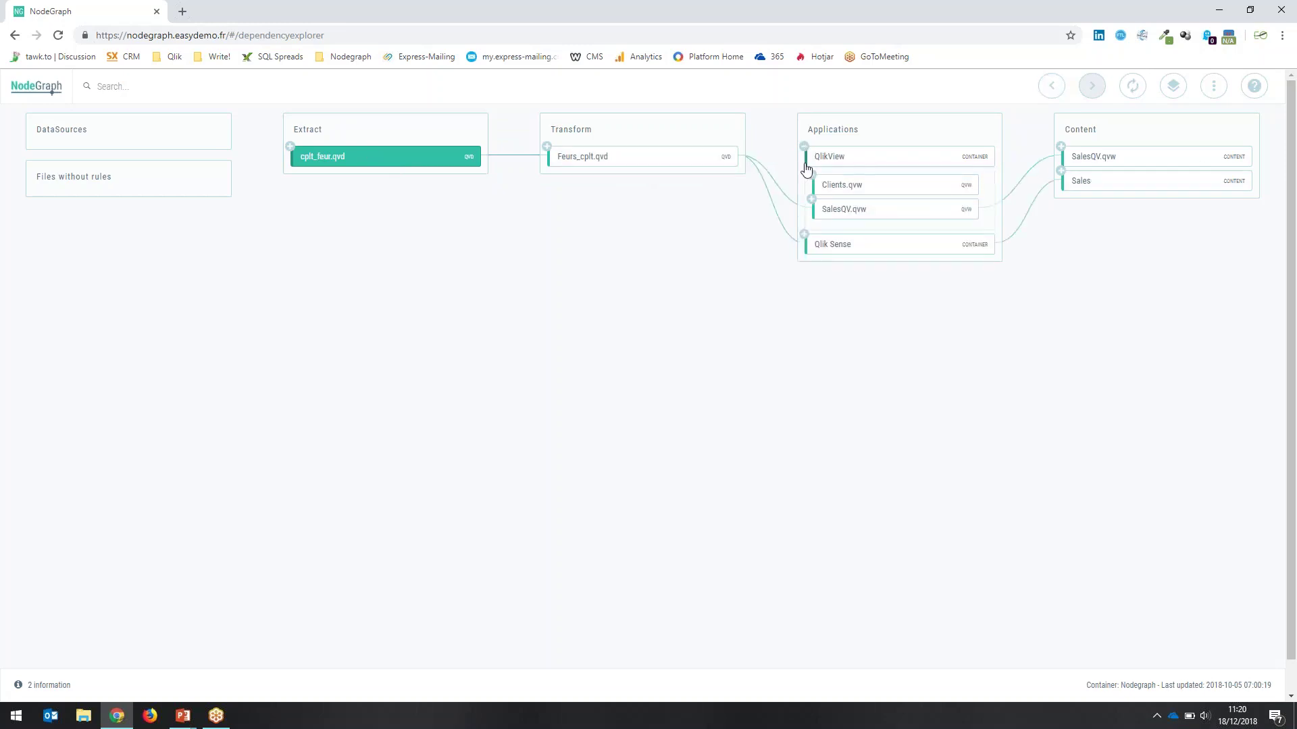
click(805, 236)
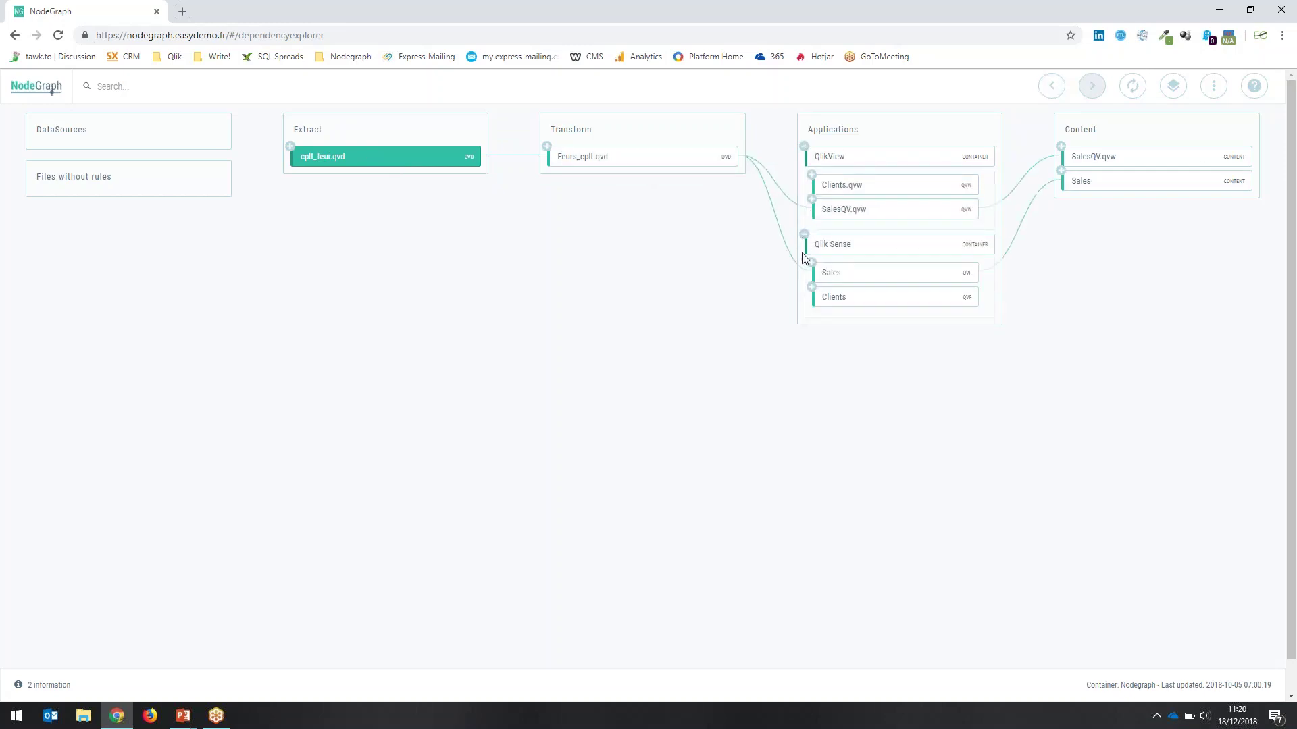
click(811, 201)
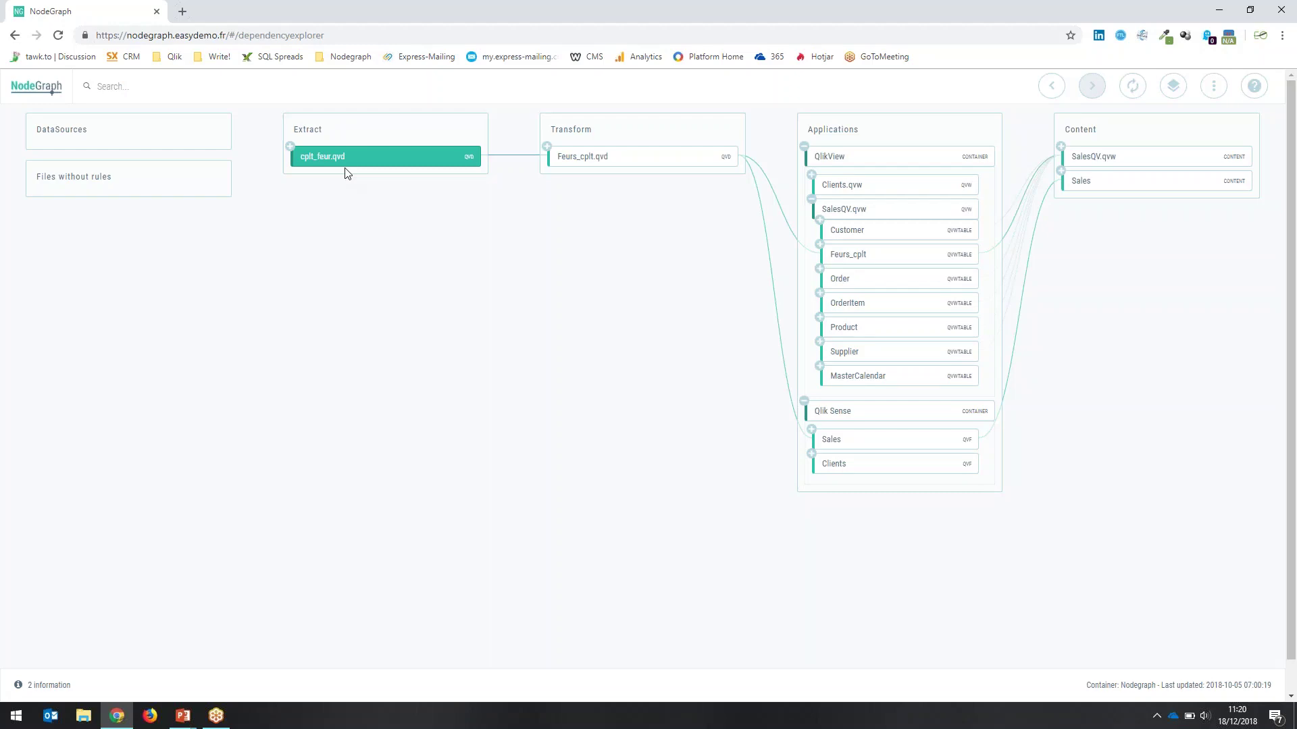
Expand cplt_feur.qvd to its fields and show the file's detail information
mouse_move(346, 173)
click(290, 148)
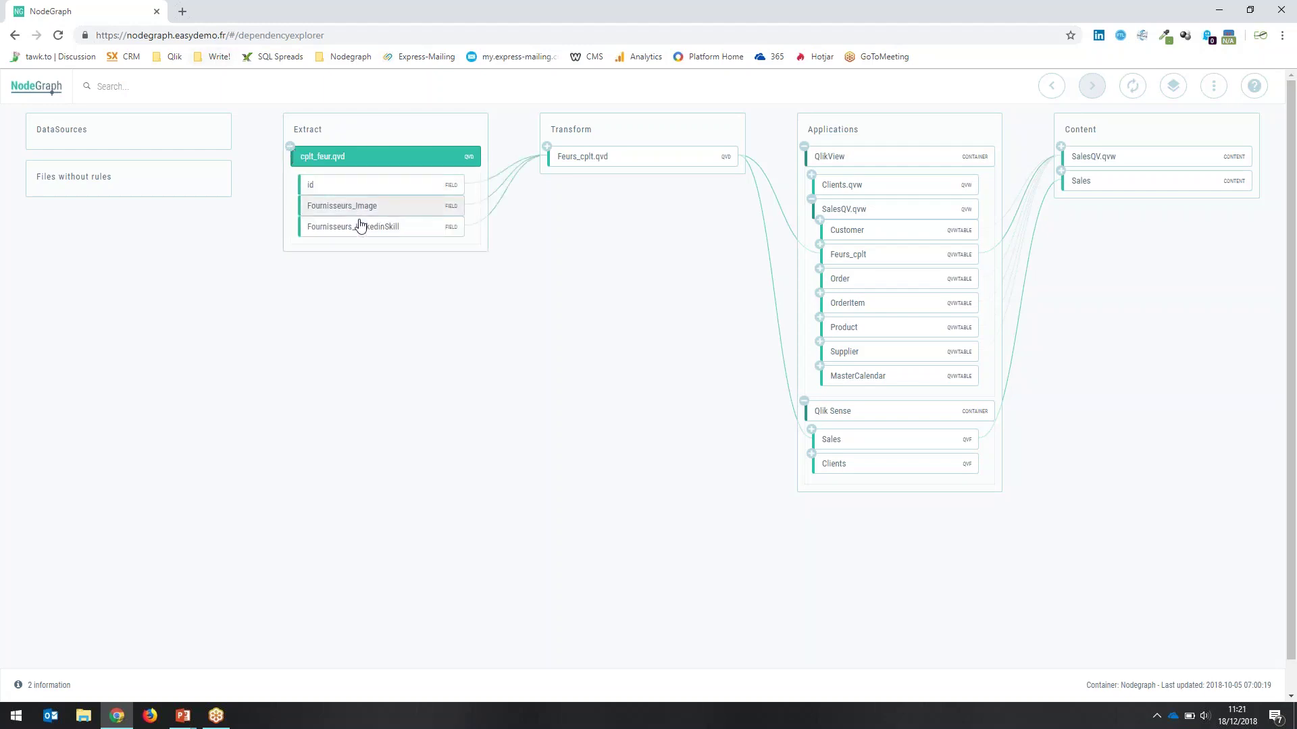
mouse_move(392, 223)
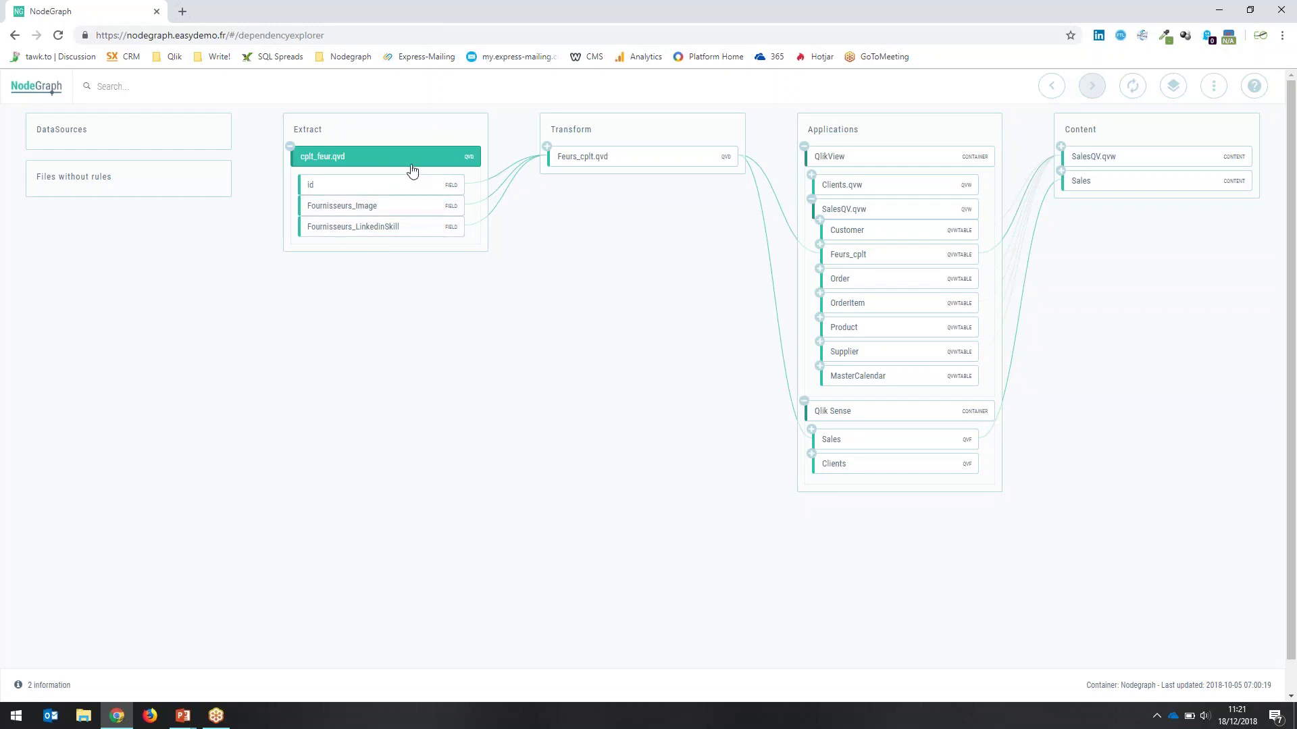
mouse_move(412, 171)
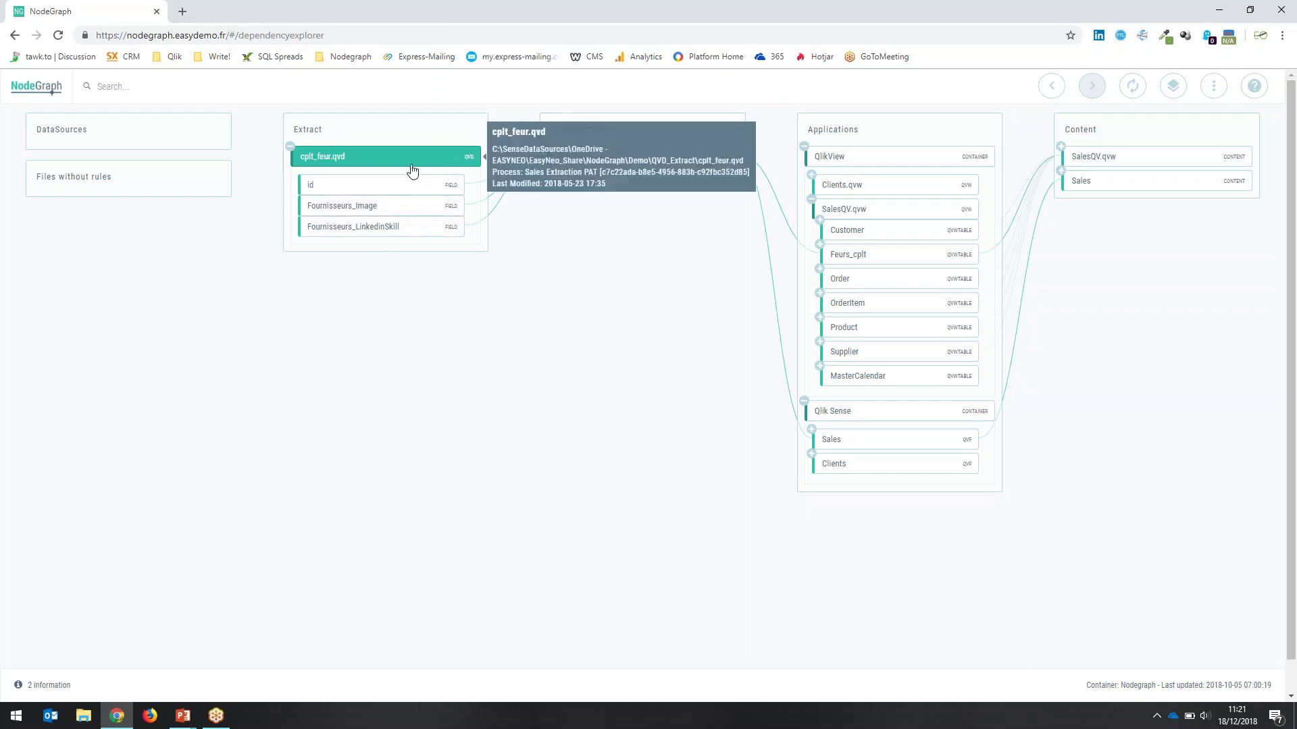
Back in Governance, run the "Show folders that have more than N files" report with a minimum of 30 files
click(35, 87)
click(839, 513)
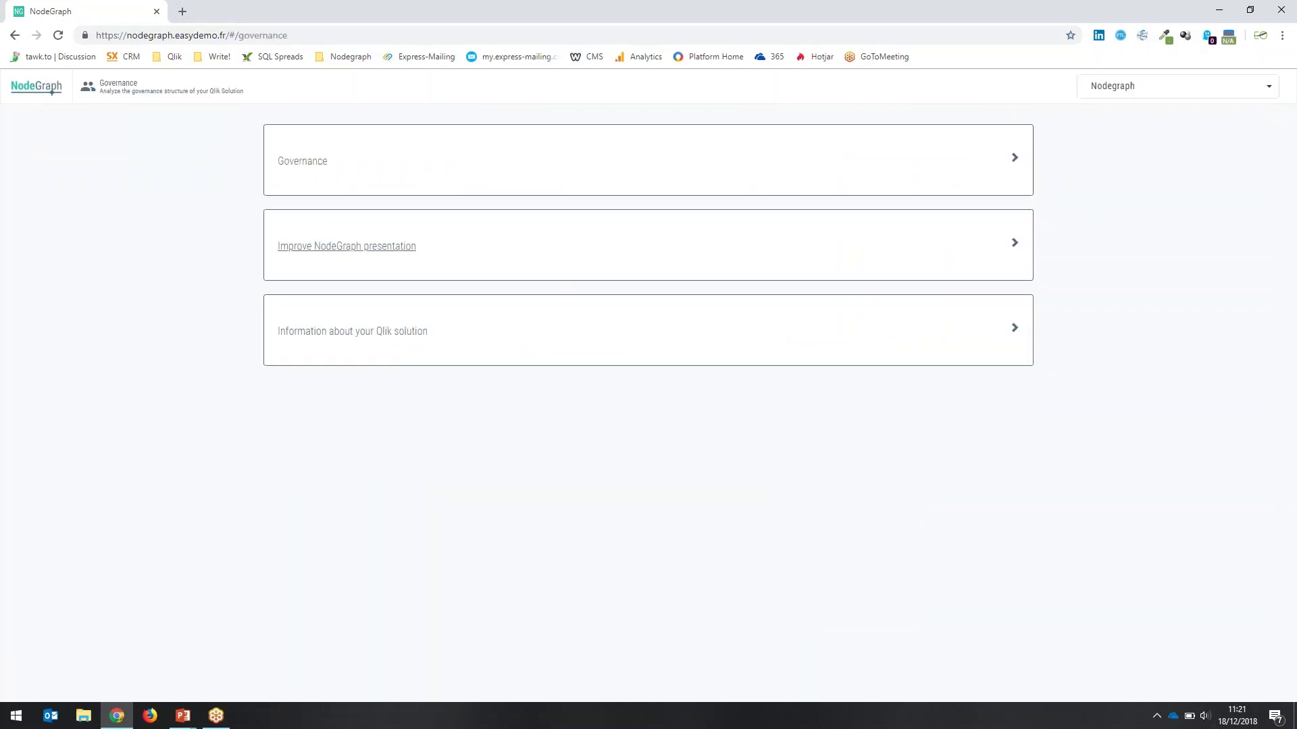
click(320, 168)
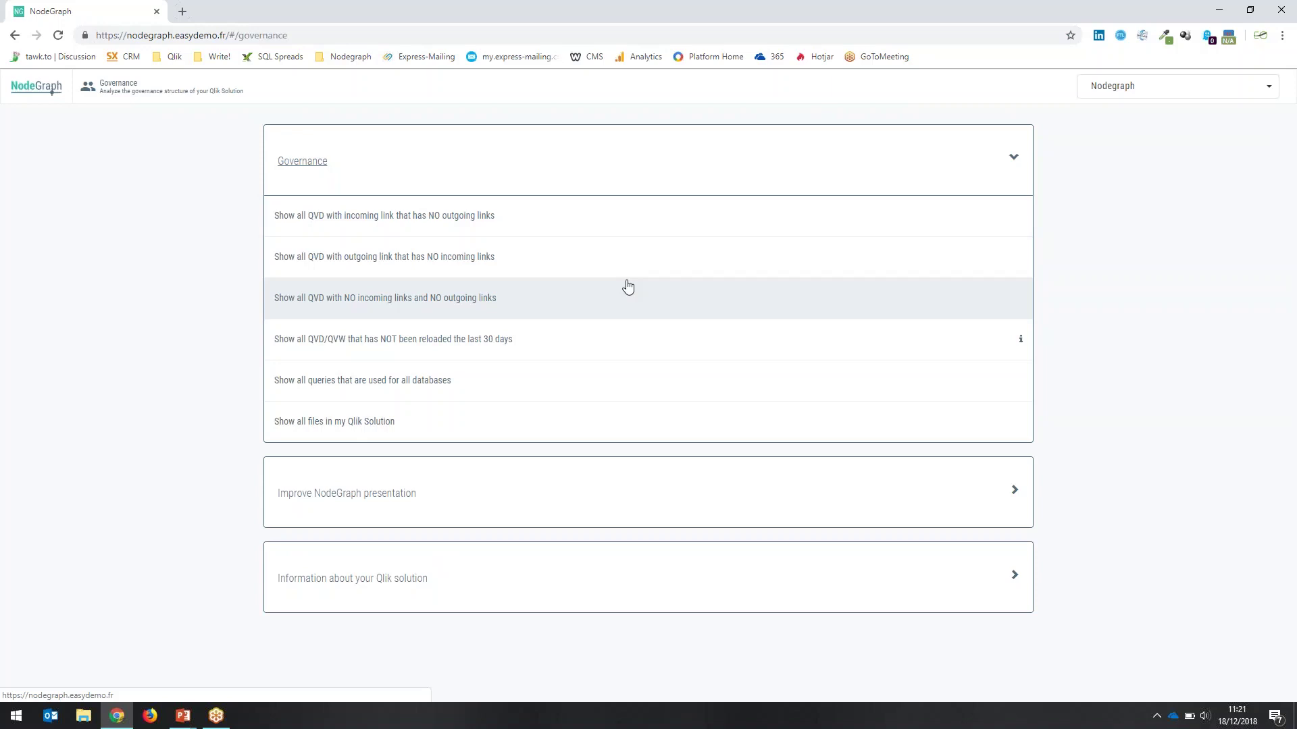
click(353, 498)
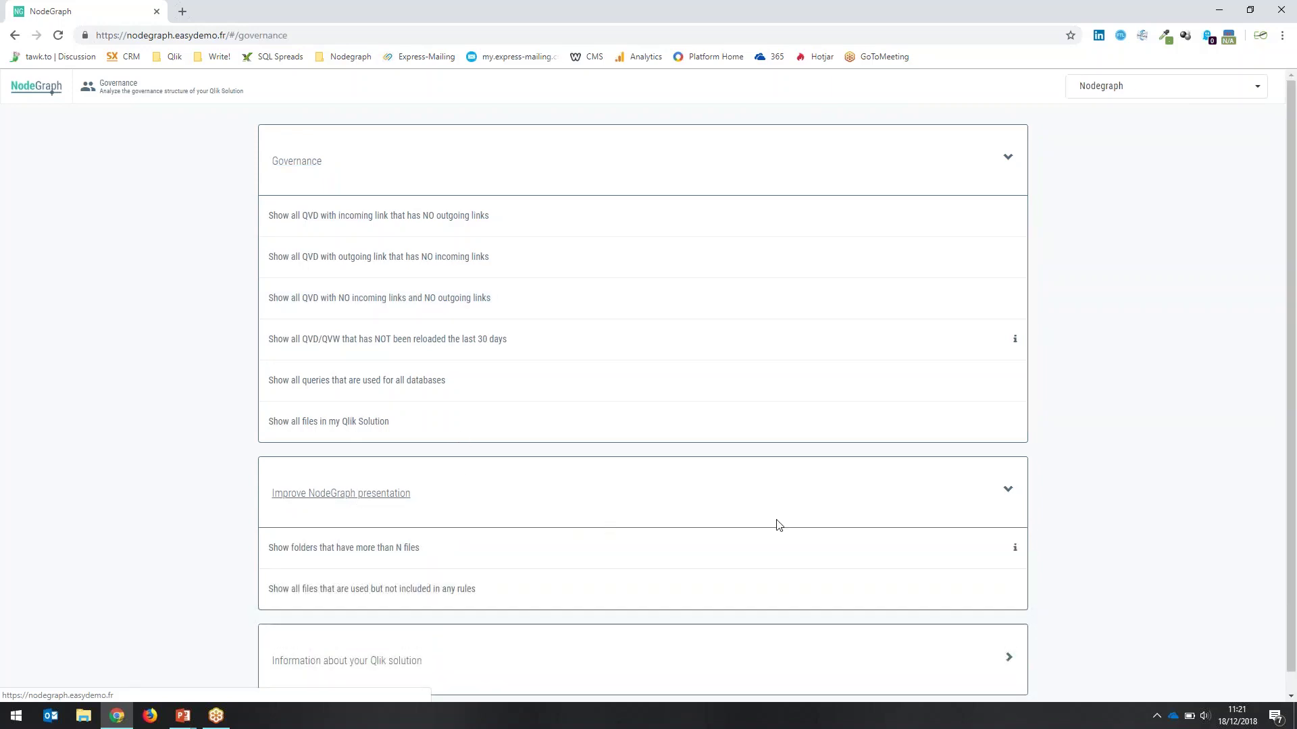
scroll(1225, 412, down, 1)
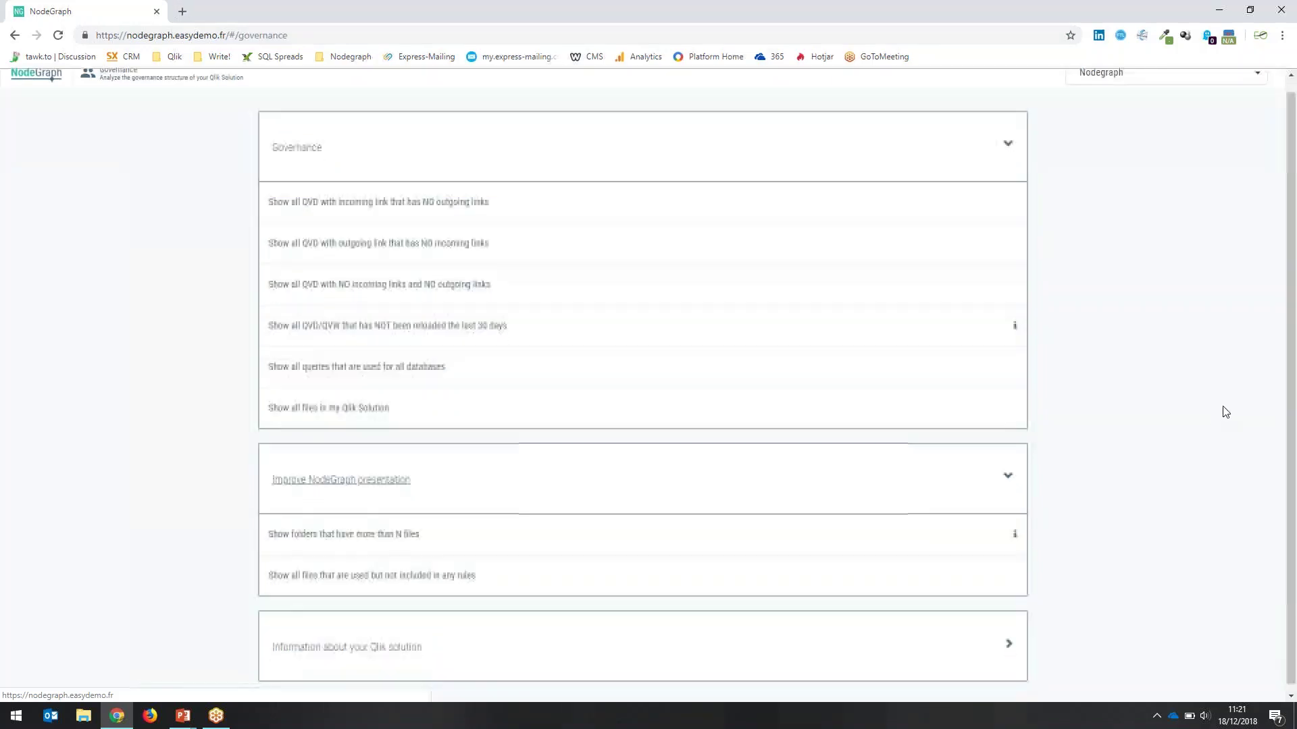
click(392, 531)
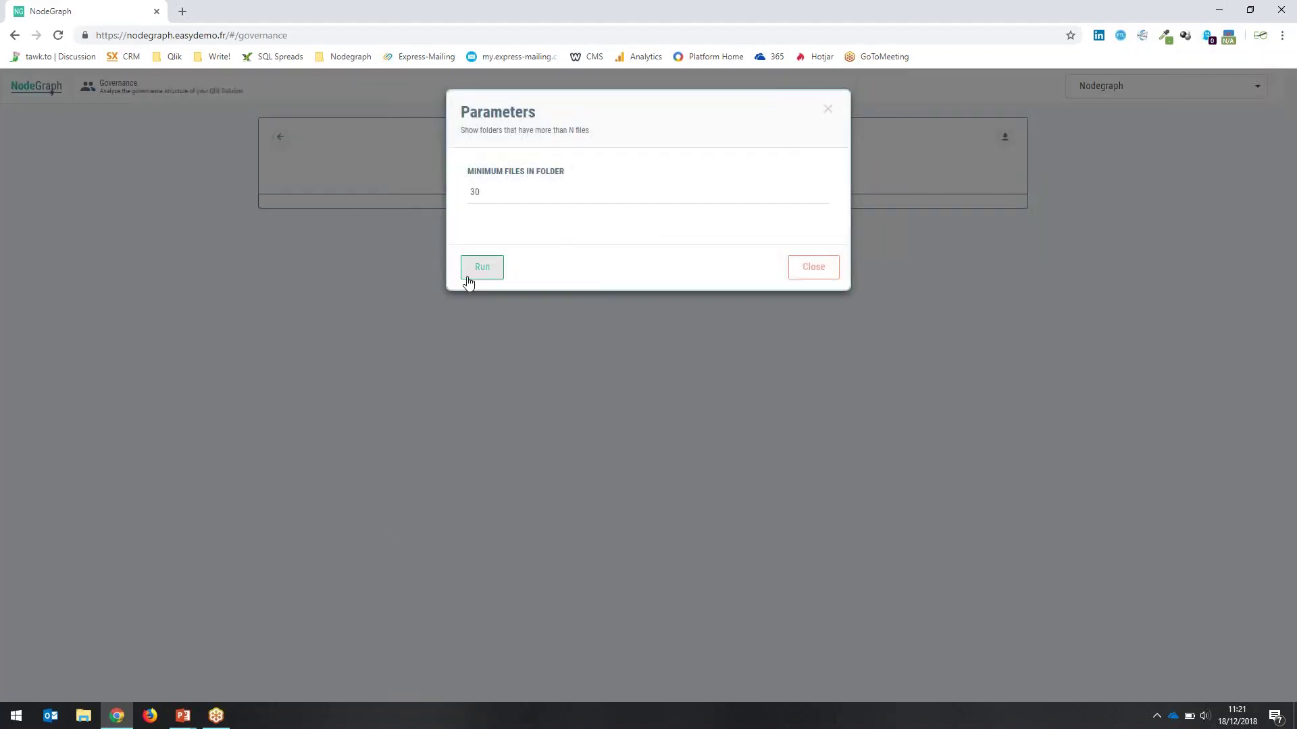
click(472, 274)
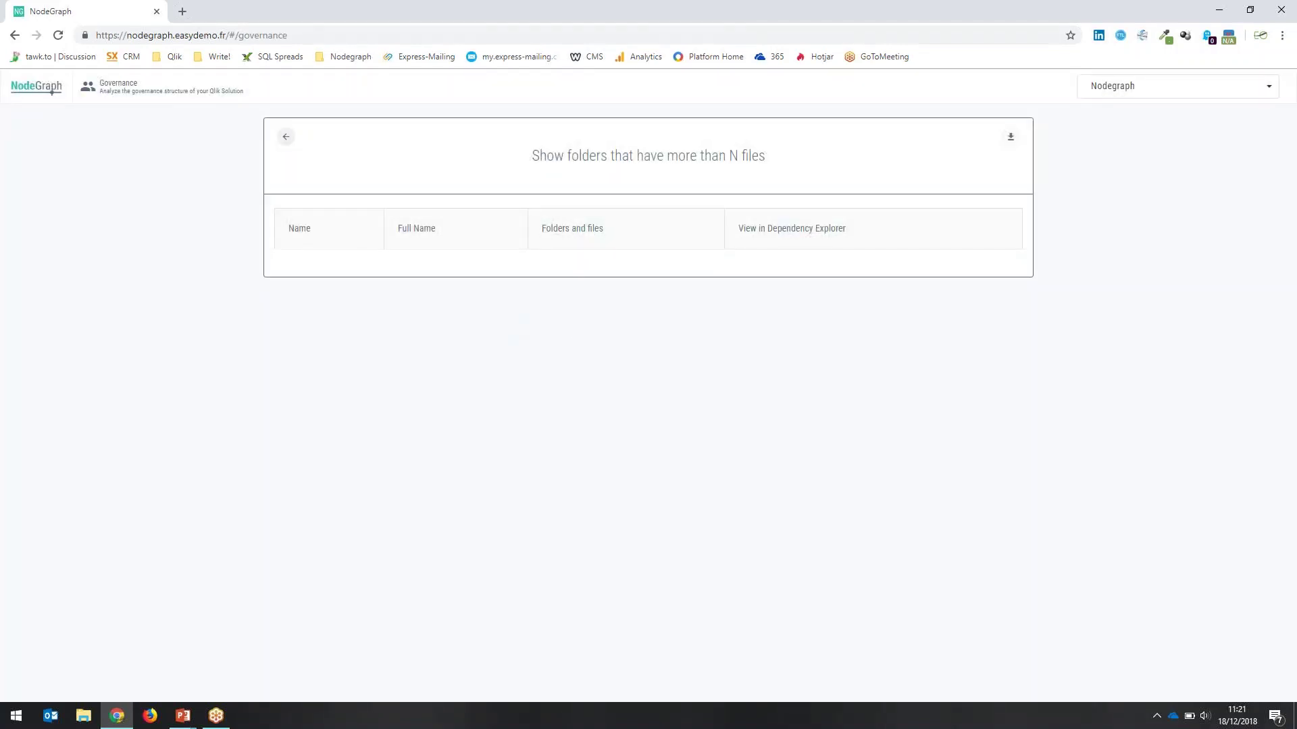
Rerun the "Show folders that have more than N files" report with the minimum files in folder set to 2
click(286, 138)
click(361, 551)
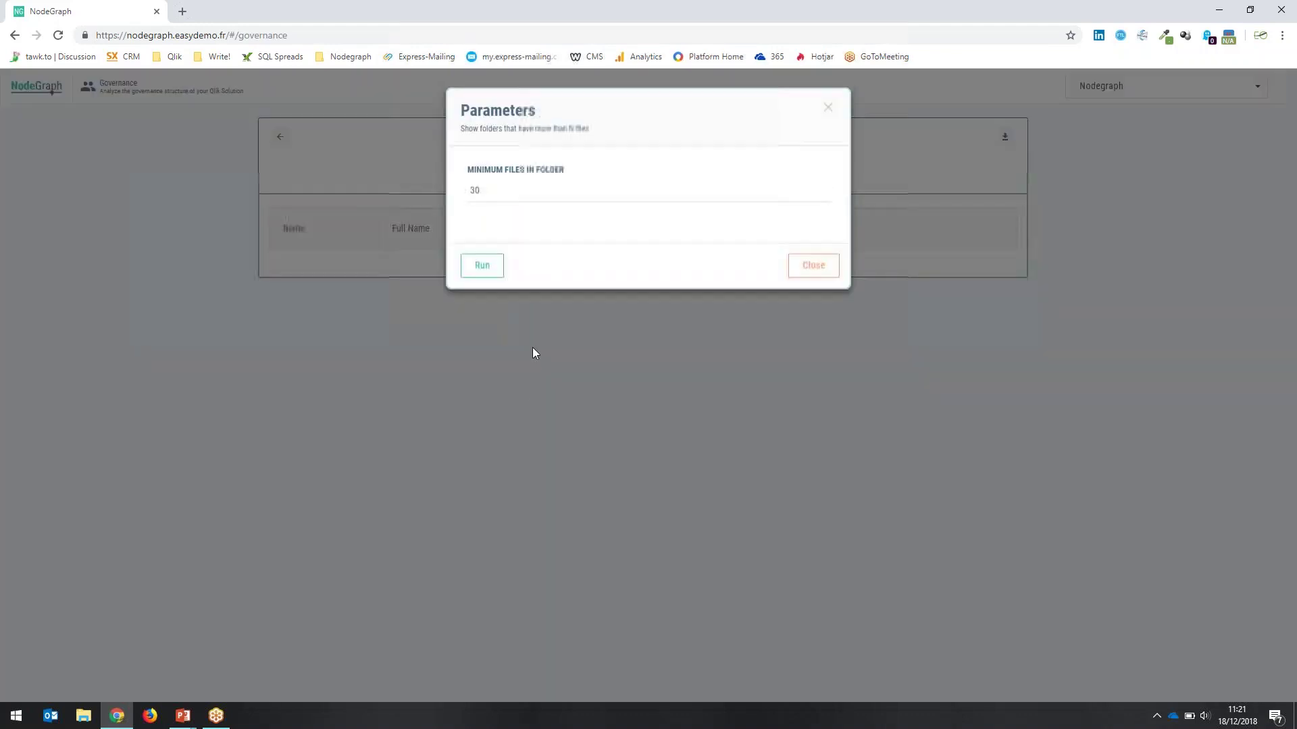
drag(500, 193, 458, 199)
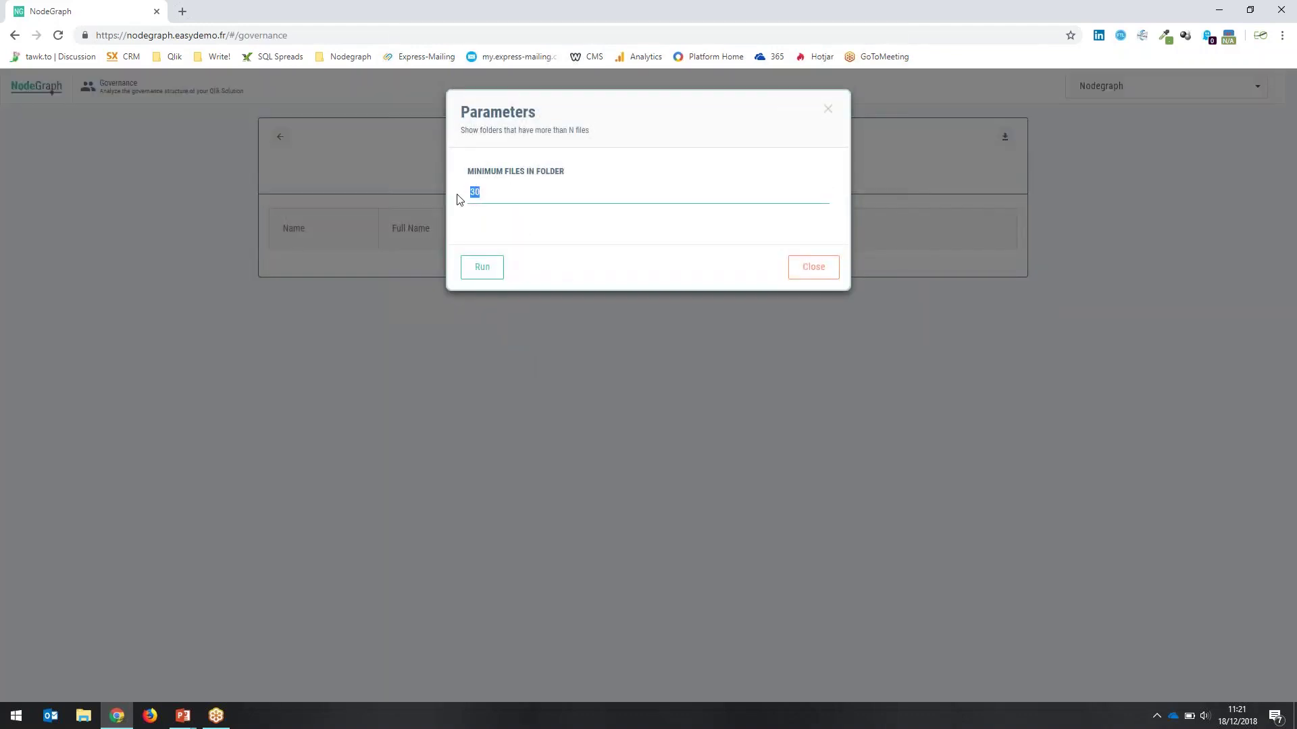
text(2)
click(478, 270)
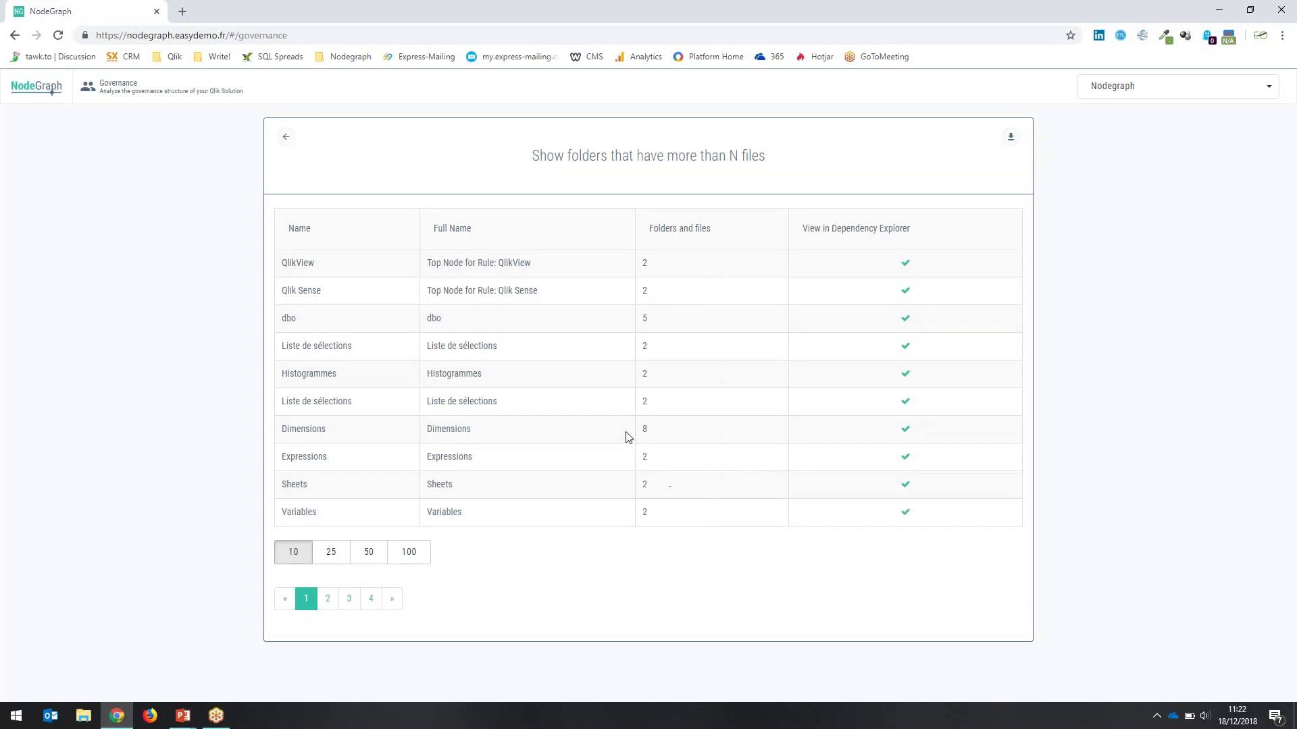
Run the Governance report "Top 10 list of most used applications" and view Clients.qvw in the Dependency Explorer
click(40, 90)
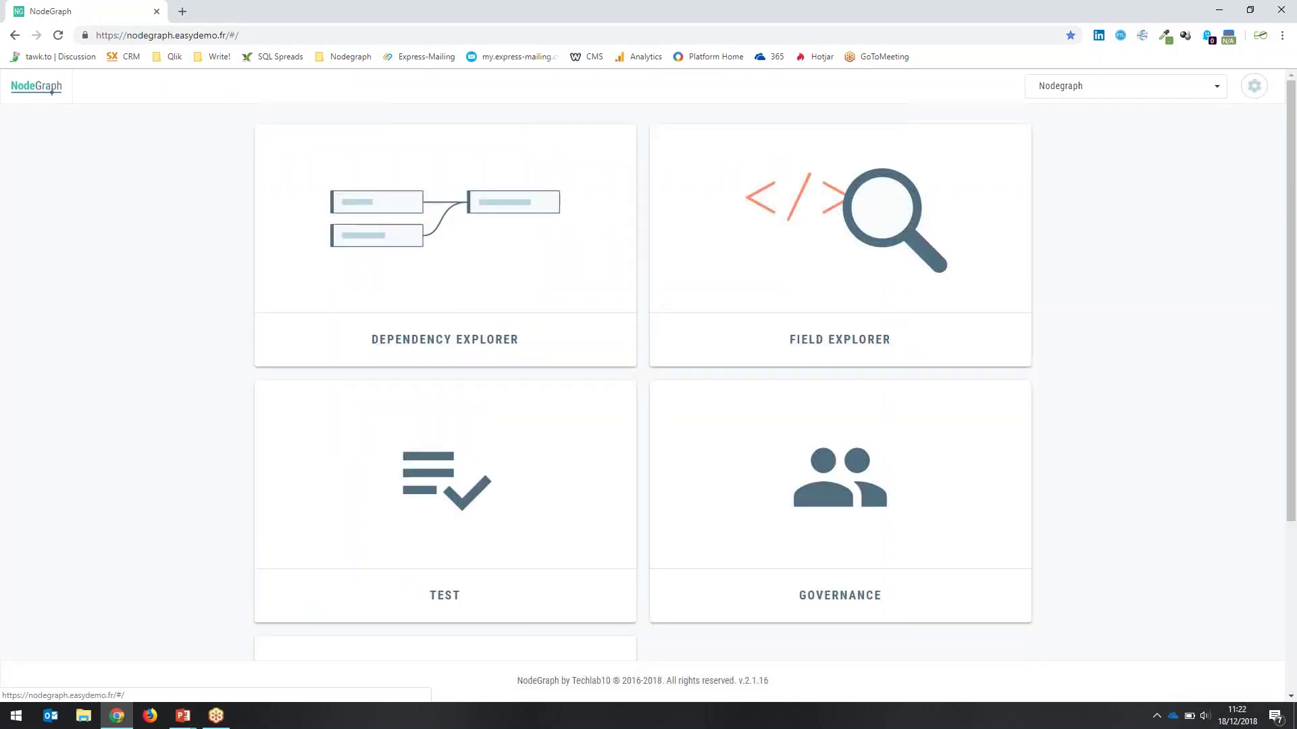
click(830, 512)
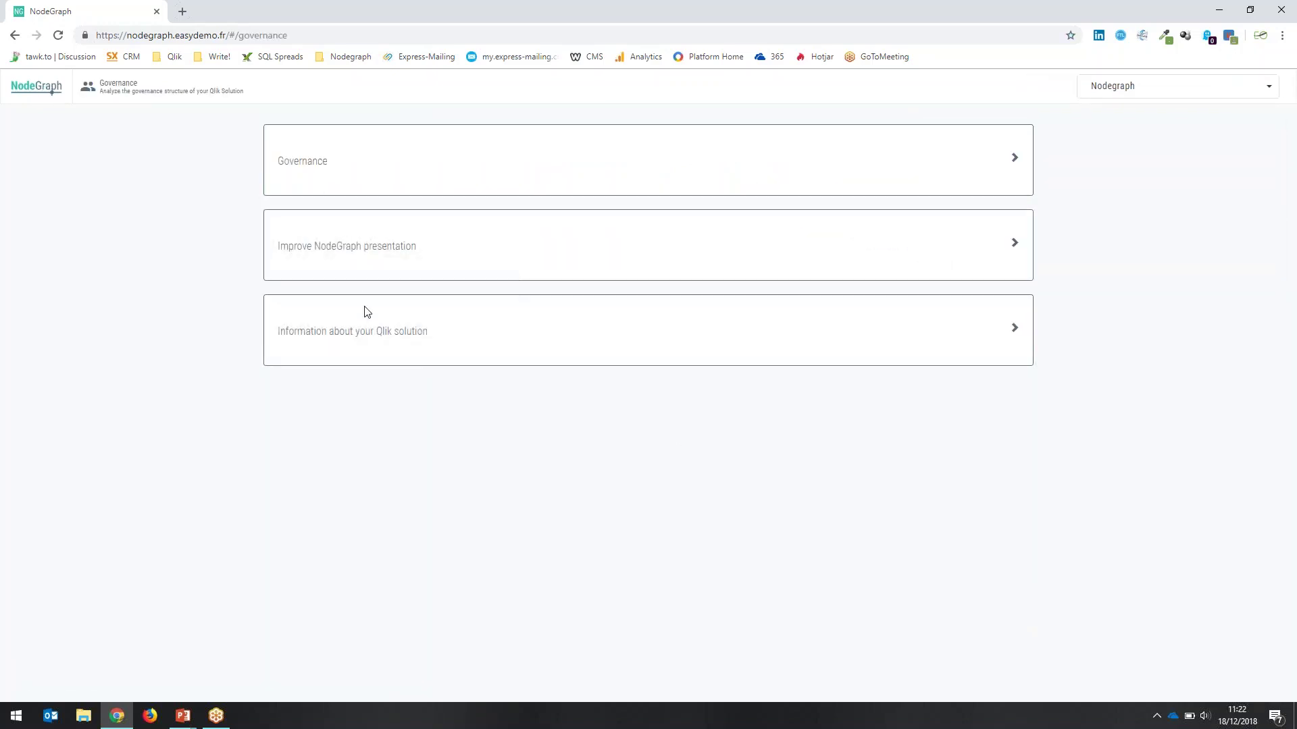
click(366, 331)
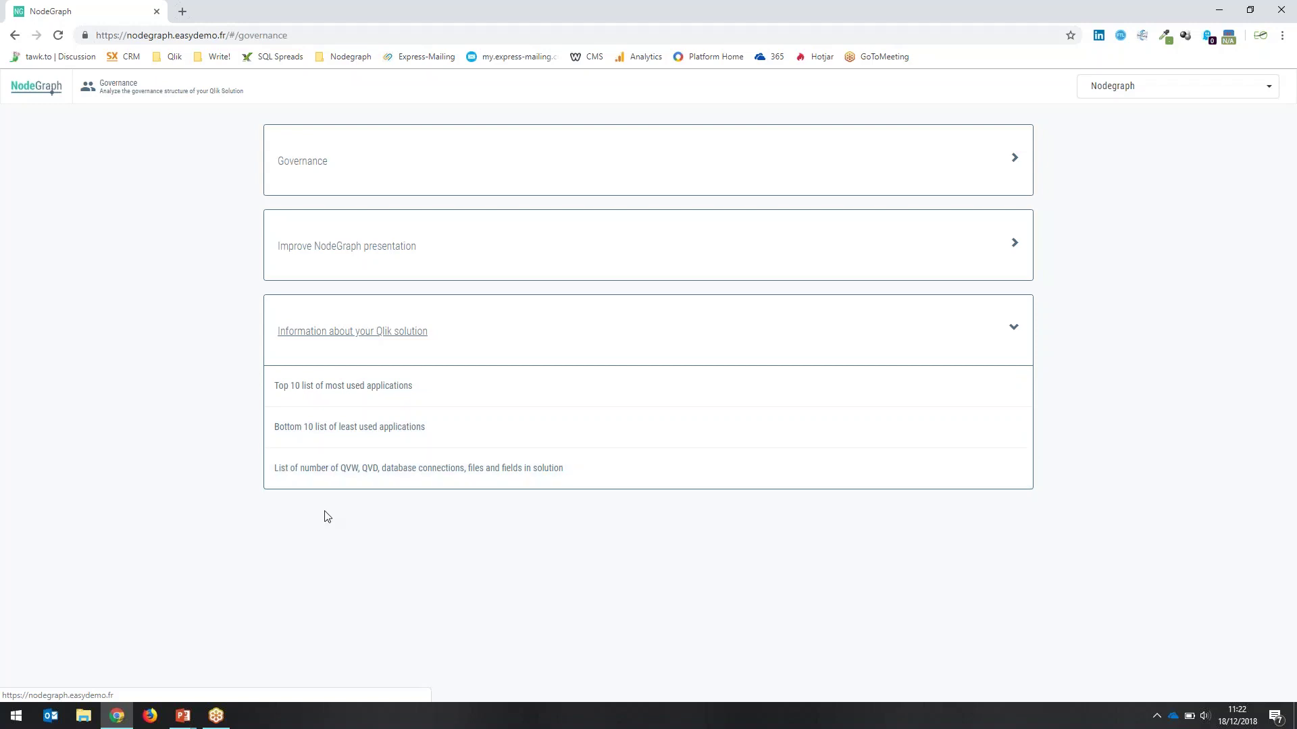
click(374, 394)
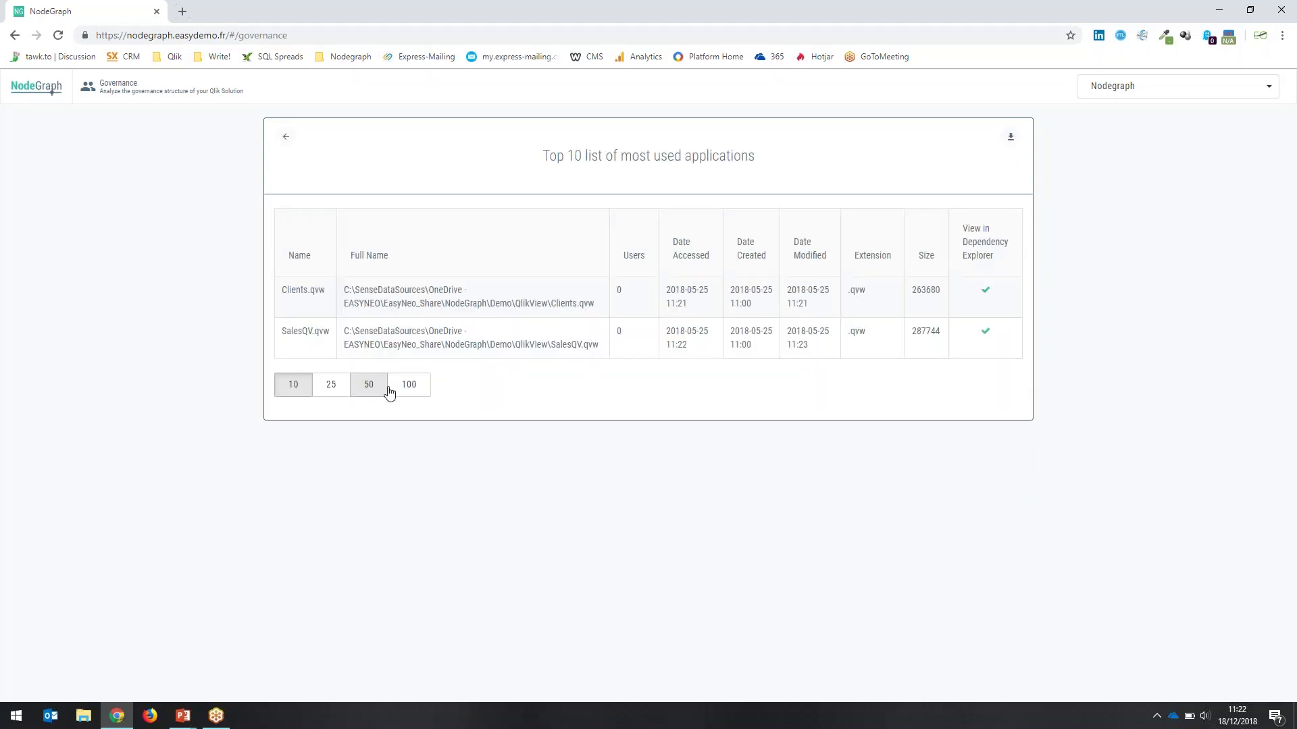
click(986, 292)
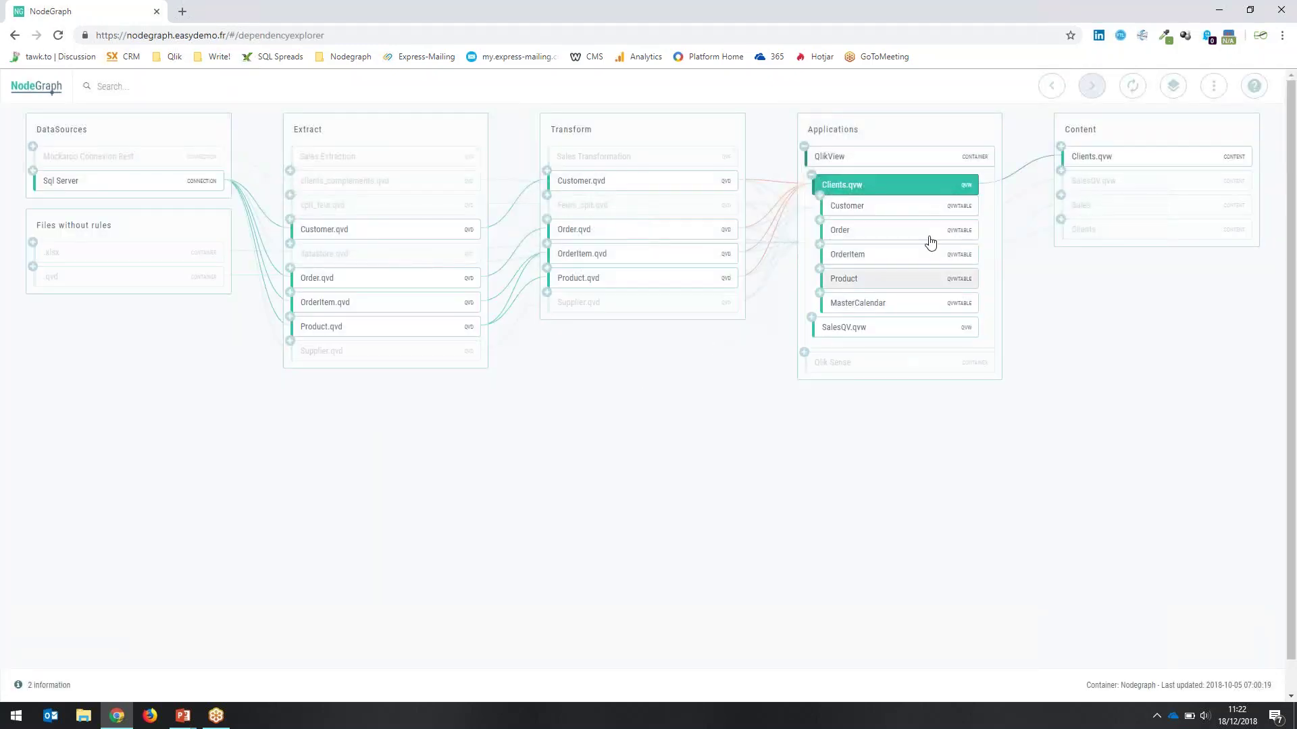
mouse_move(871, 192)
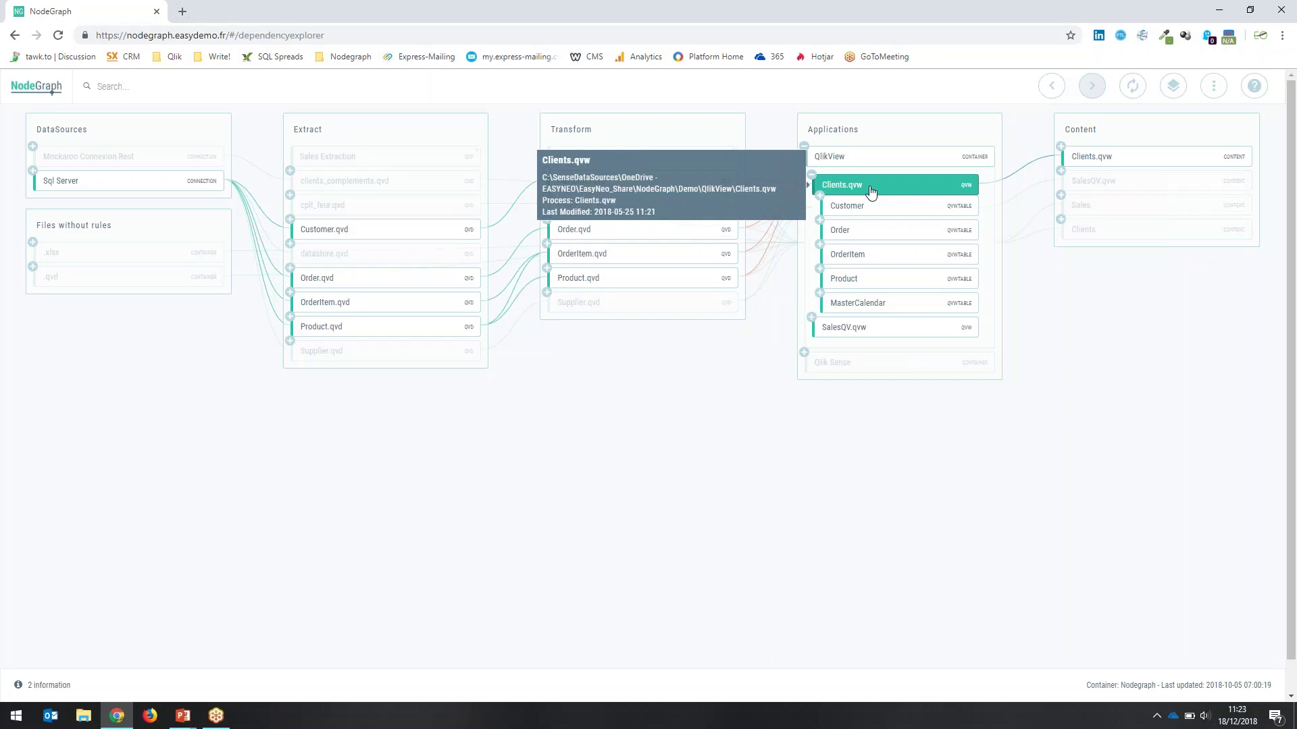
Switch to the PowerPoint slide show and advance from the Démo slide to the "Quelques repères" slide
key(alt+Tab)
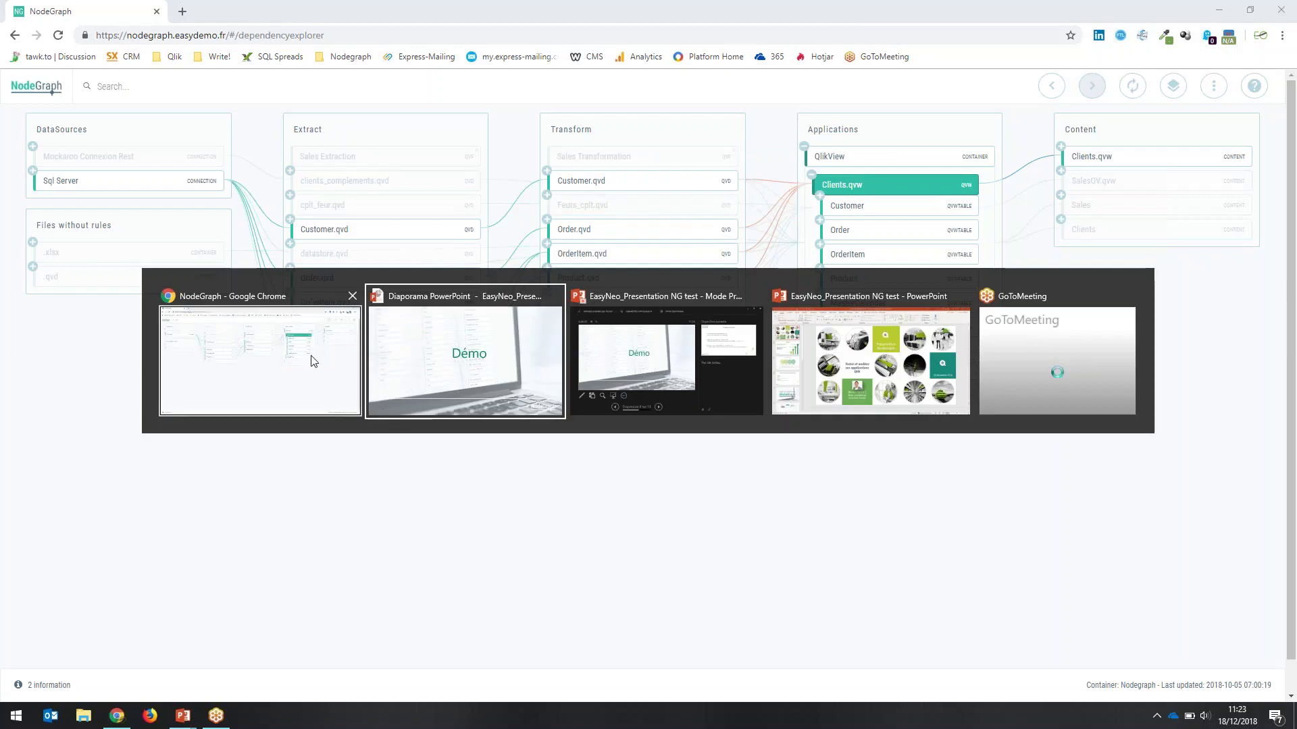
key(alt+Tab)
click(401, 369)
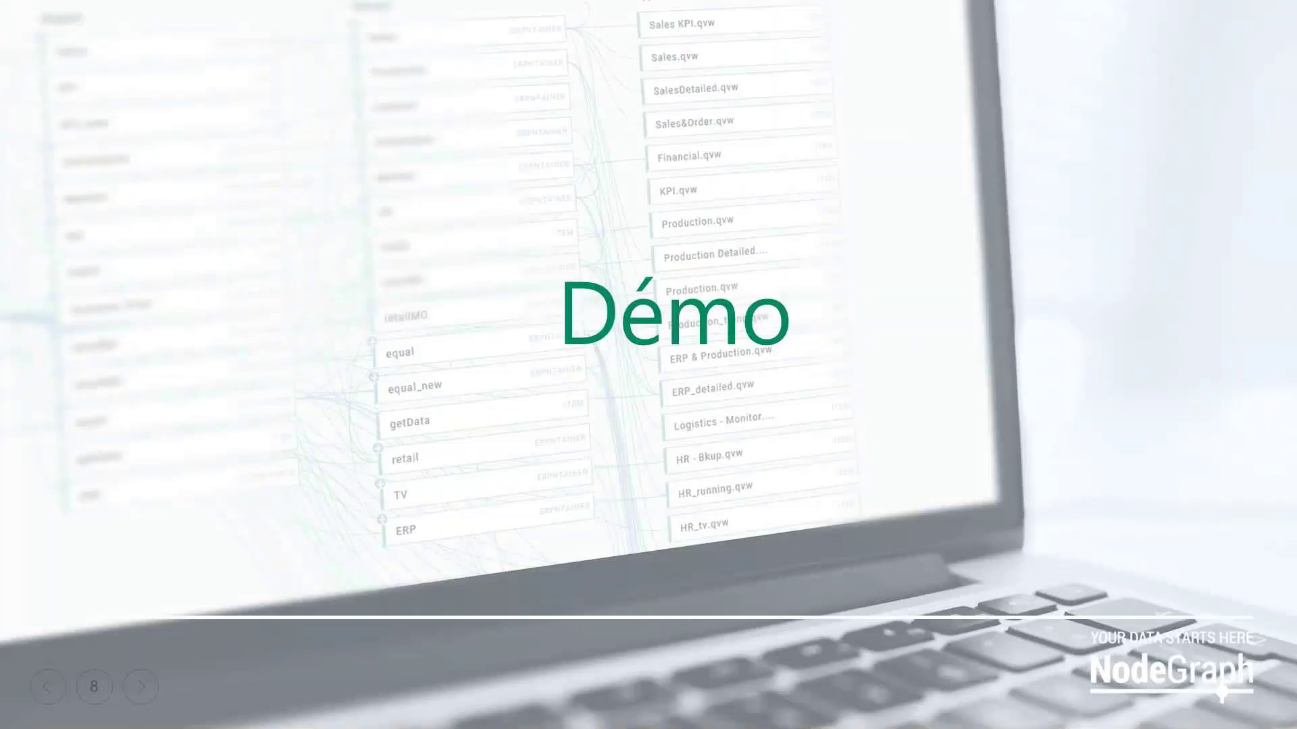
key(Right)
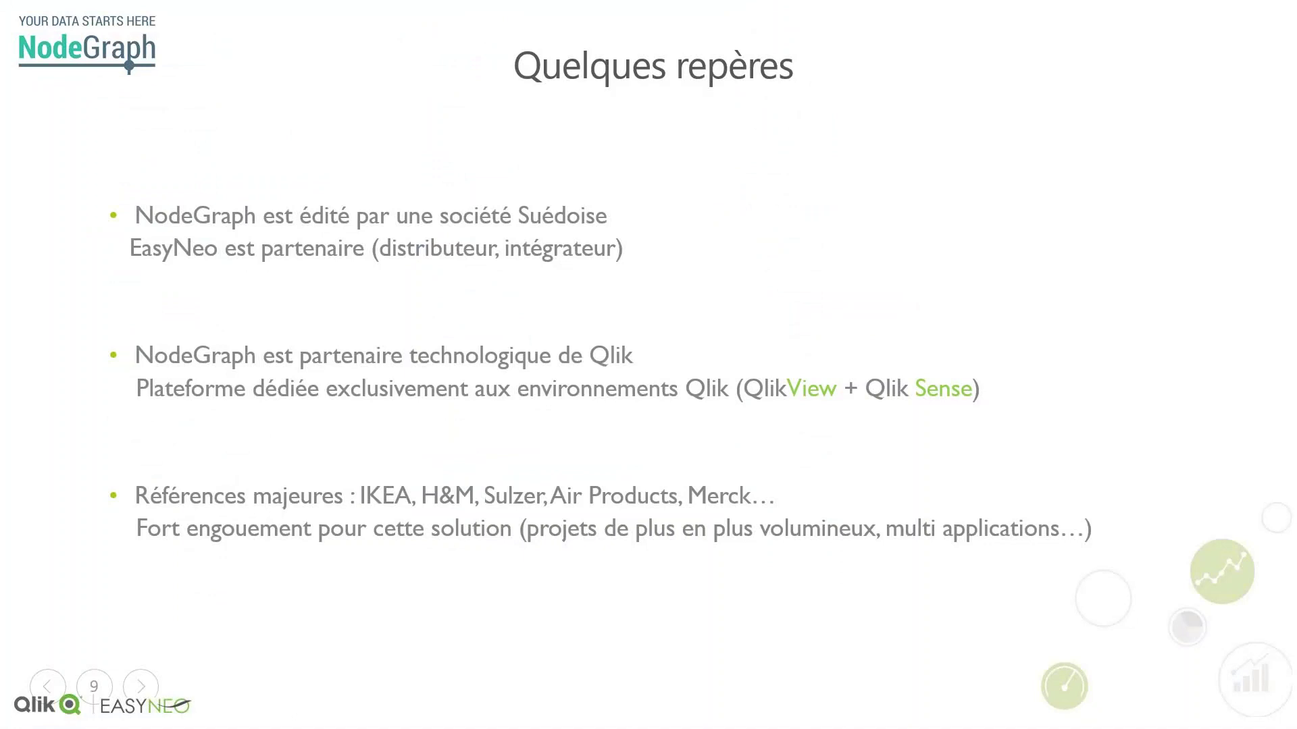